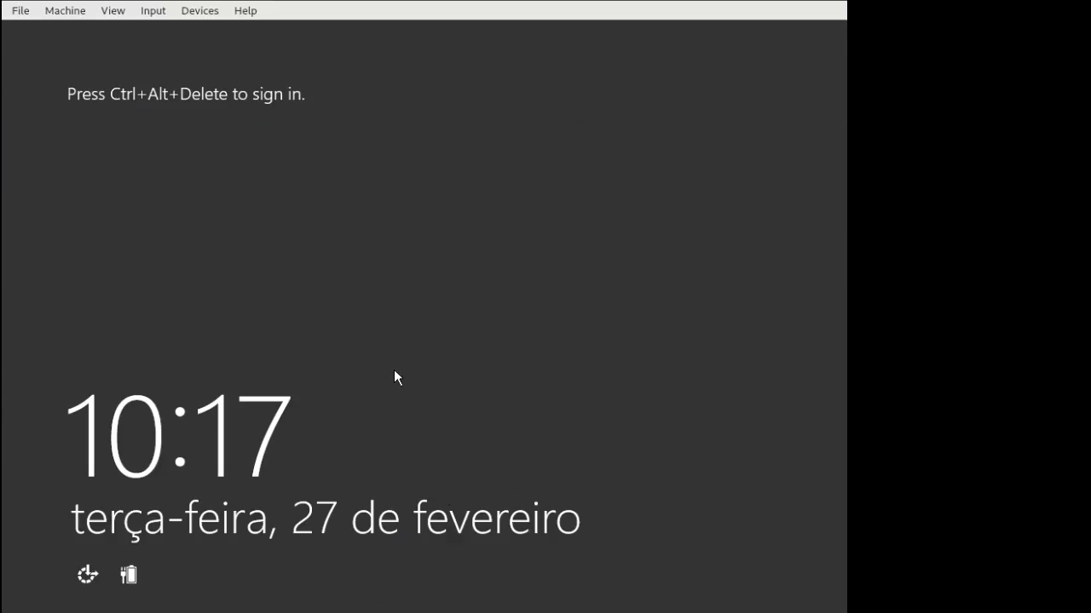
# Sign in to the server as Administrator with the account password and decline network discovery.
pyautogui.hotkey('ctrl', 'alt', 'Delete')
pyautogui.write('•••••••')
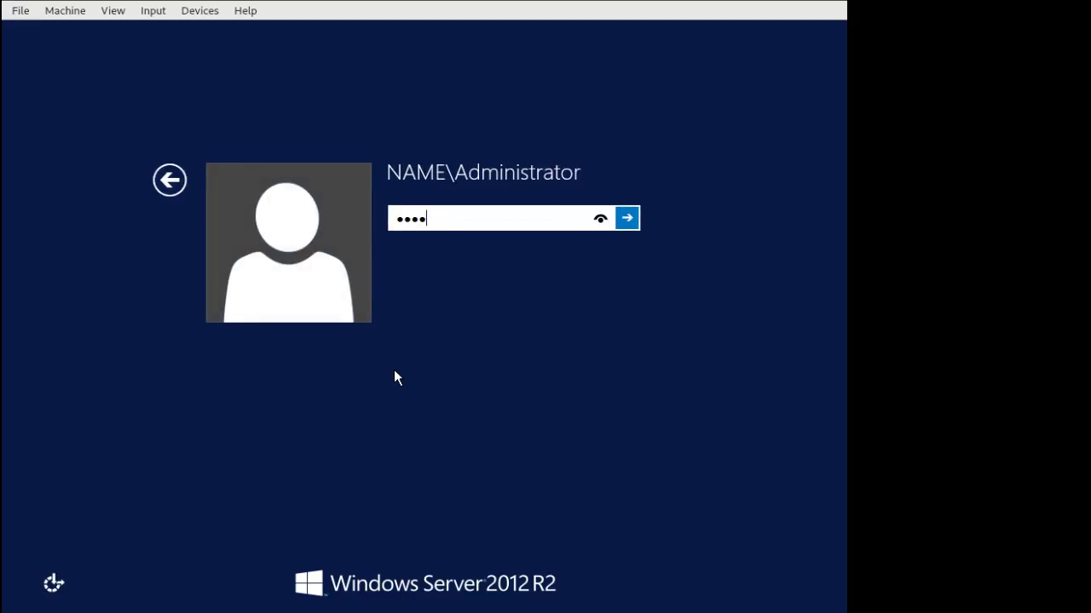
pyautogui.press('Return')
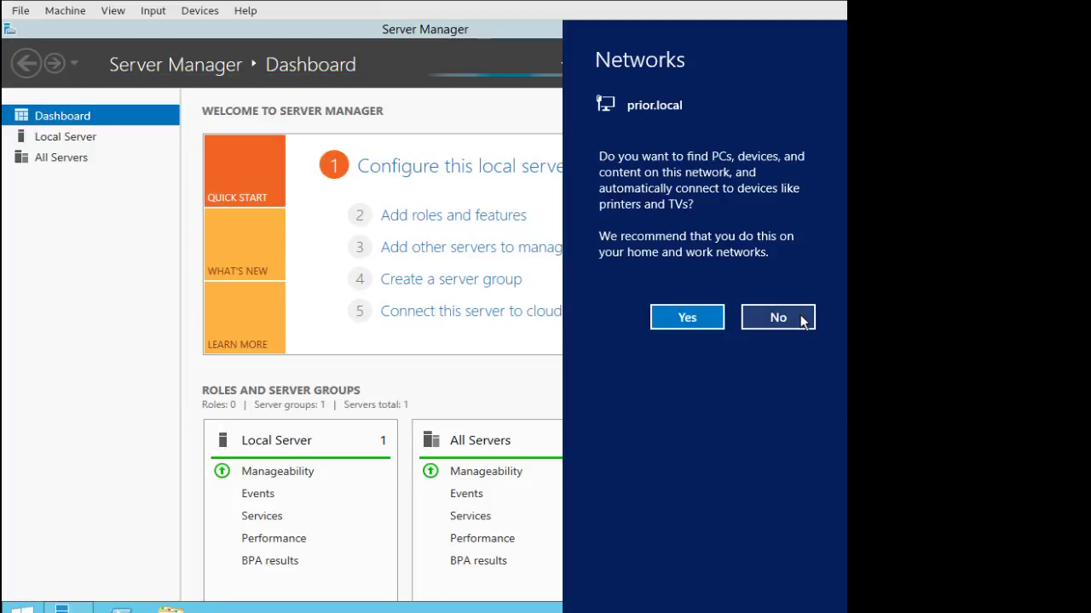
pyautogui.click(672, 311)
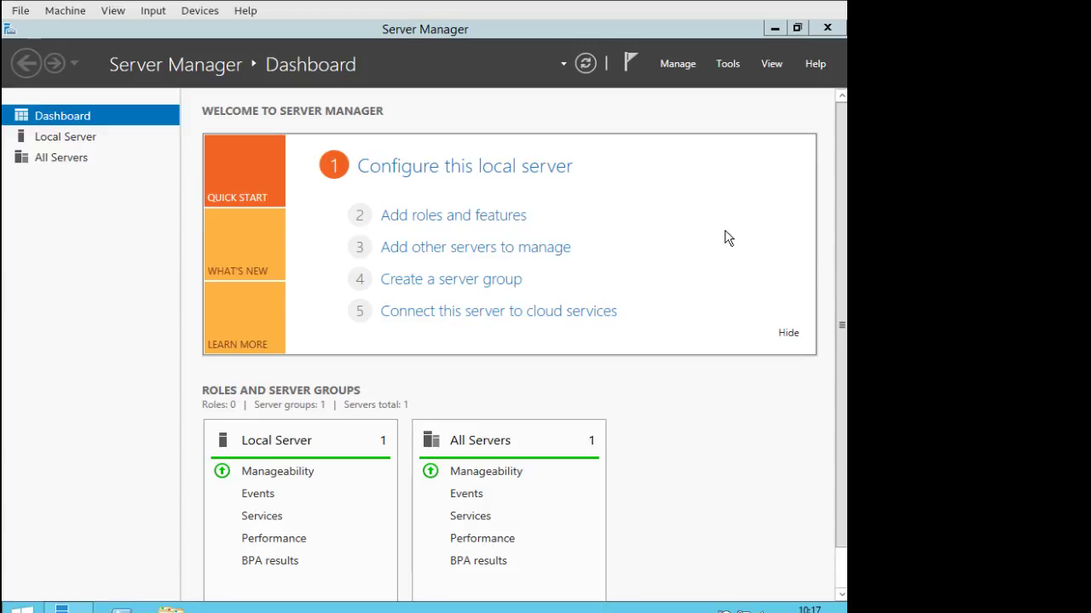
# Launch Active Directory Users and Computers from Server Manager's Tools menu and expand name.local.
pyautogui.click(678, 65)
pyautogui.click(679, 64)
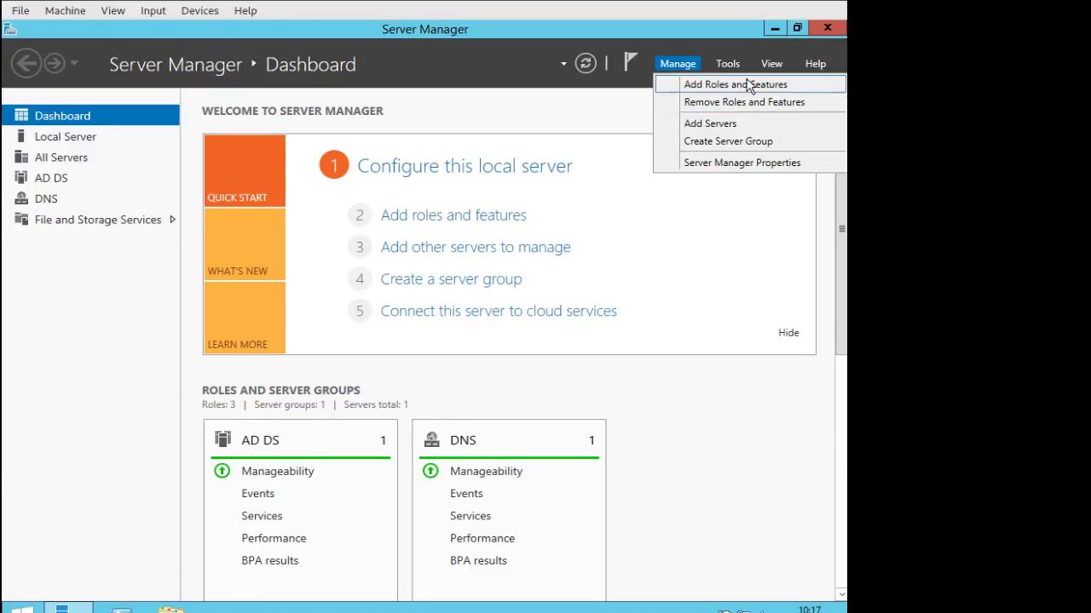
pyautogui.click(723, 64)
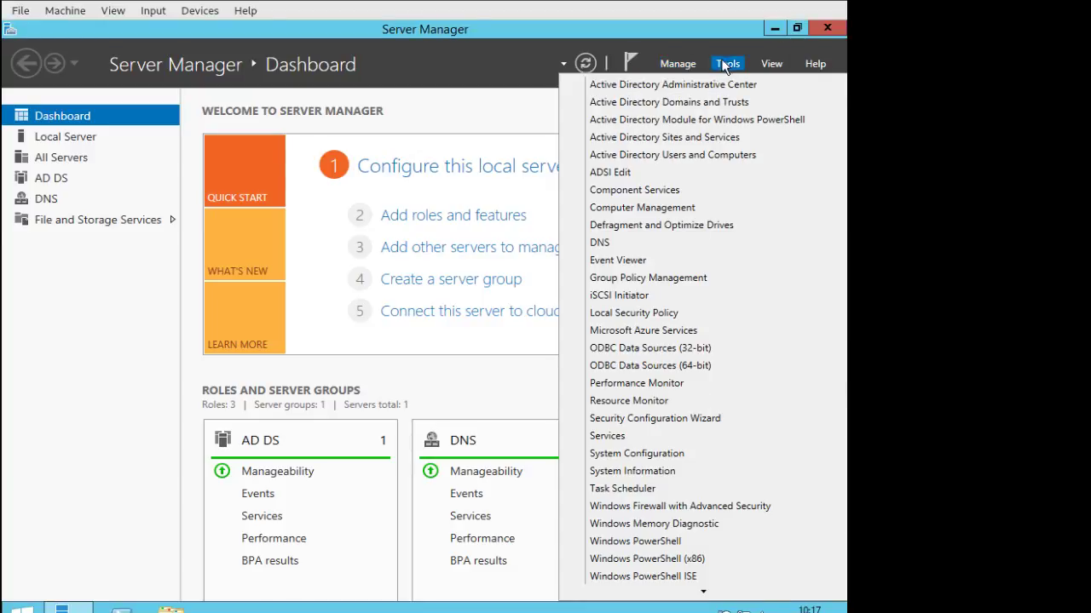
pyautogui.click(702, 155)
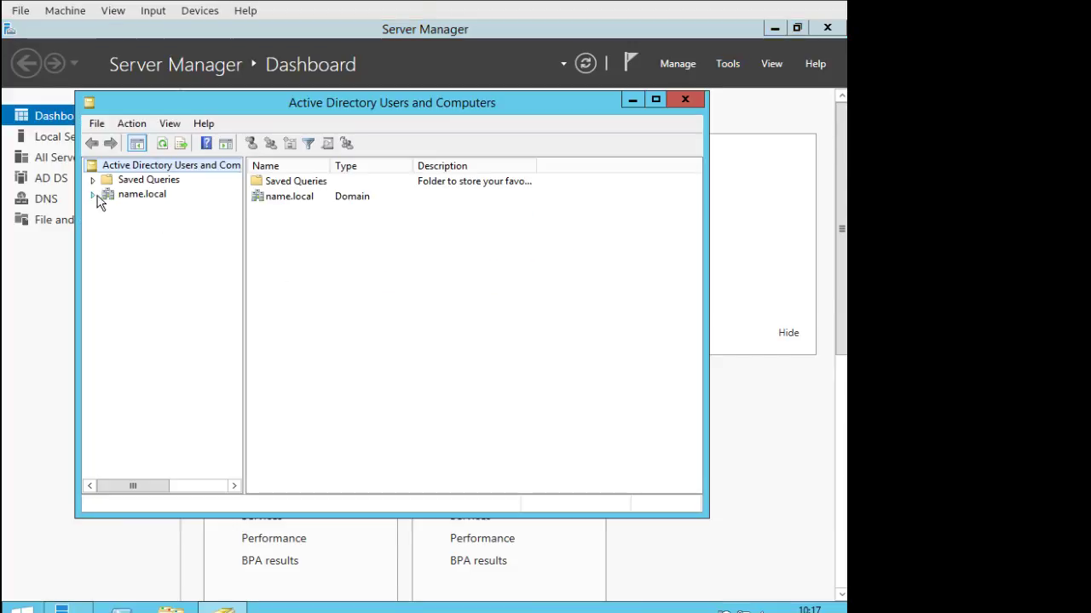
pyautogui.click(93, 195)
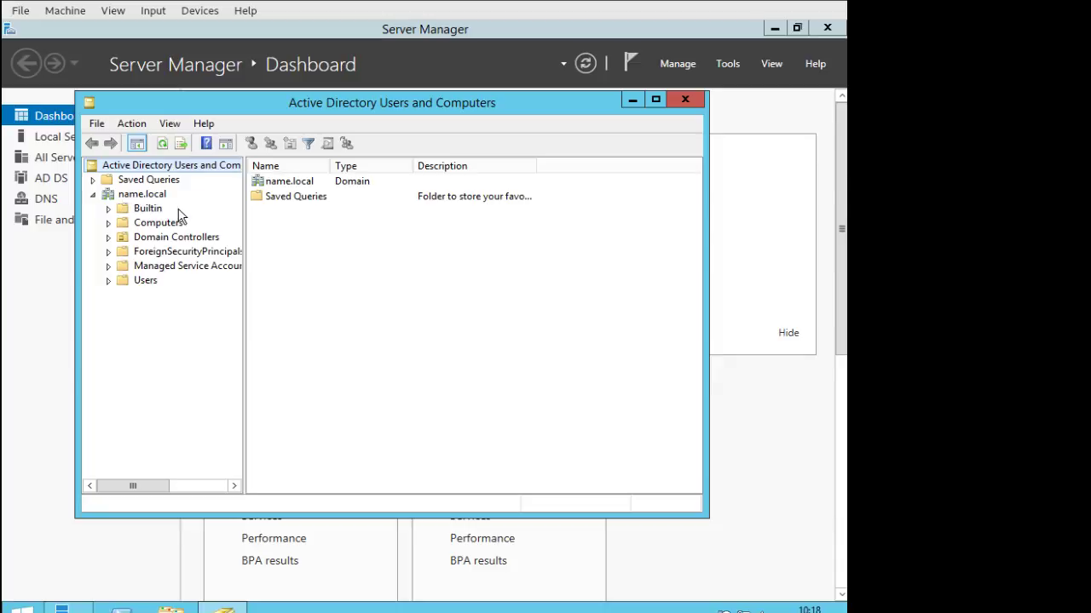
# Run hostname in an administrator Command Prompt to check the server's host name, then minimize it.
pyautogui.click(21, 608)
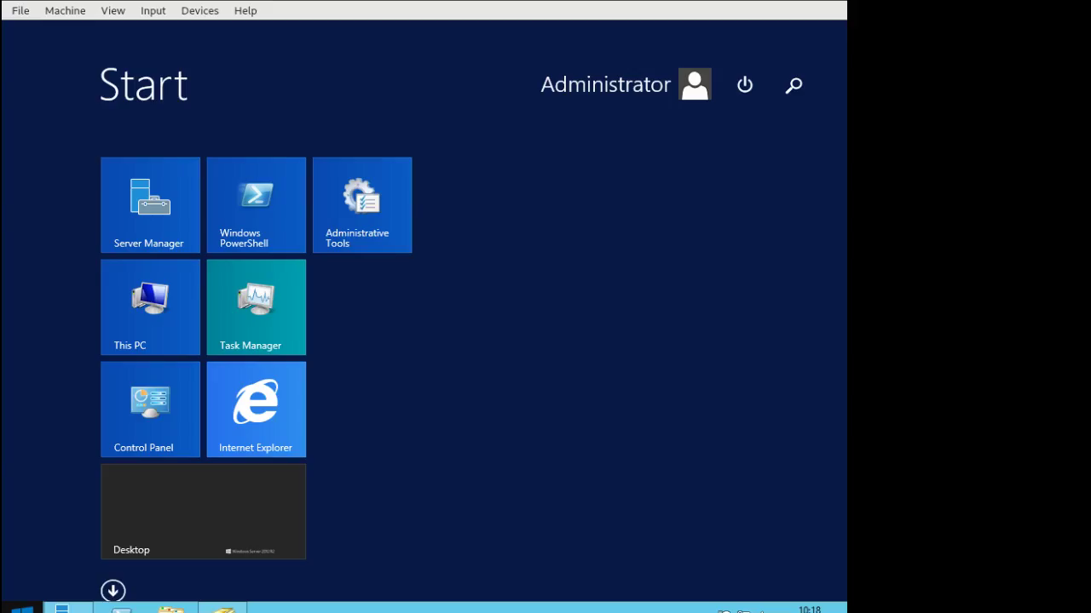
pyautogui.click(716, 238)
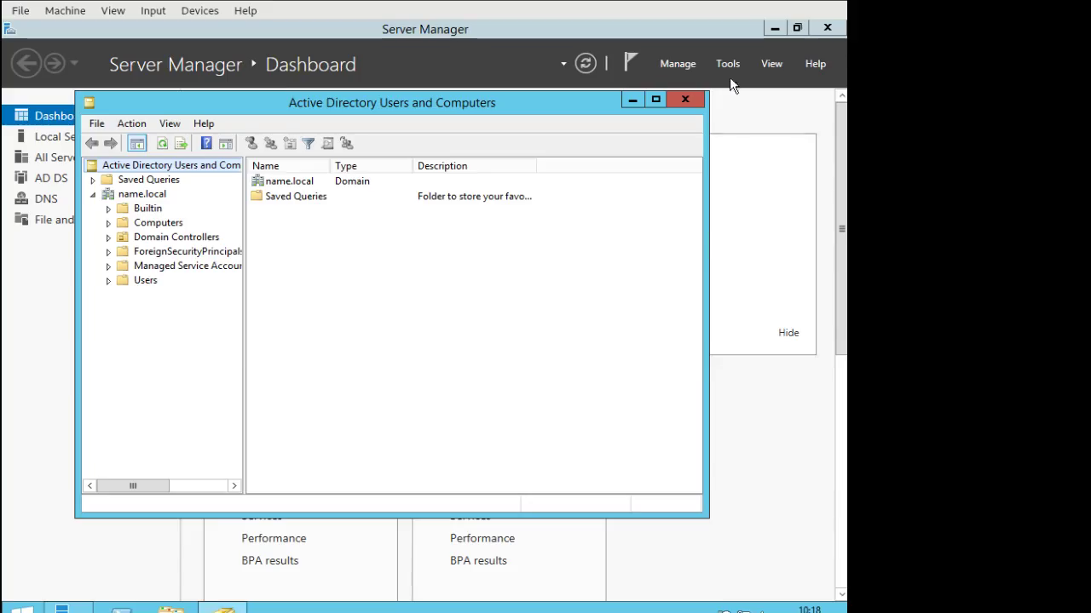
pyautogui.click(773, 29)
pyautogui.doubleClick(33, 132)
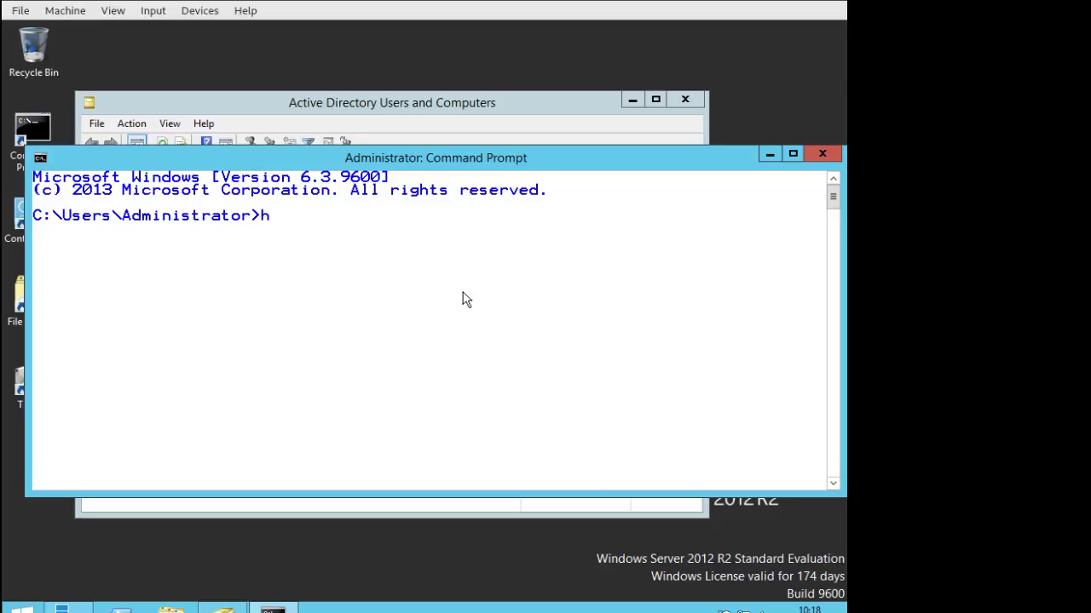
pyautogui.write('hostname')
pyautogui.press('Return')
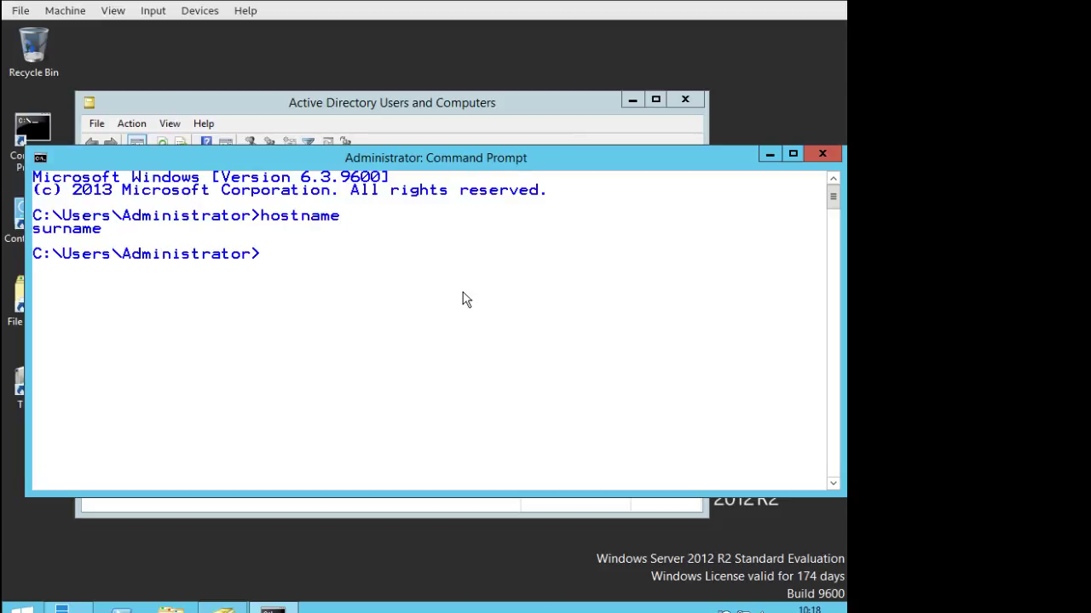
pyautogui.click(770, 154)
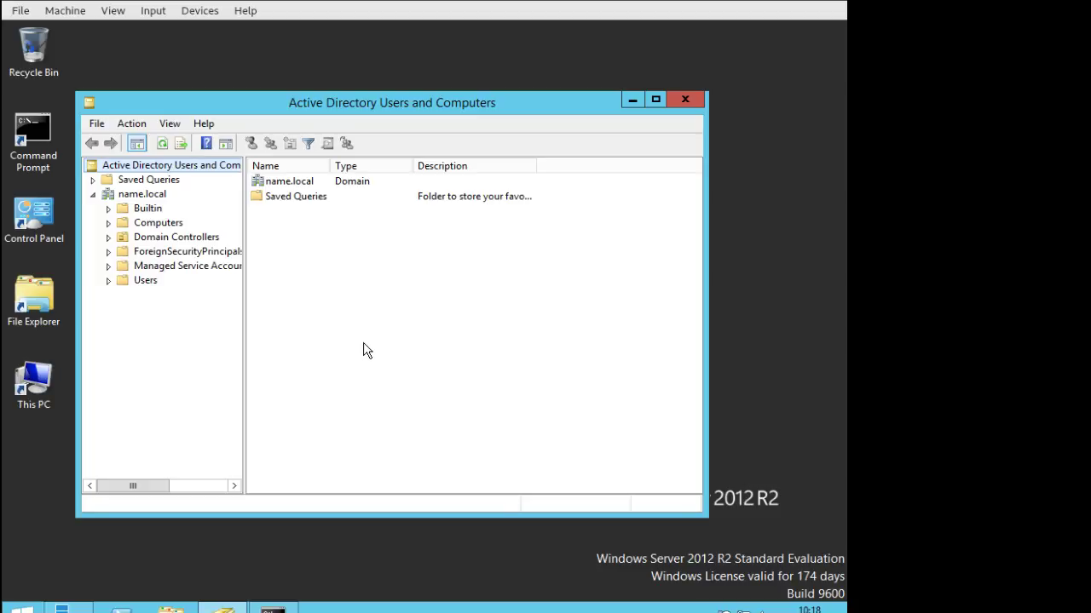
# Open DNS Manager from Server Manager's Tools menu, expand the server node and widen the tree pane.
pyautogui.click(565, 63)
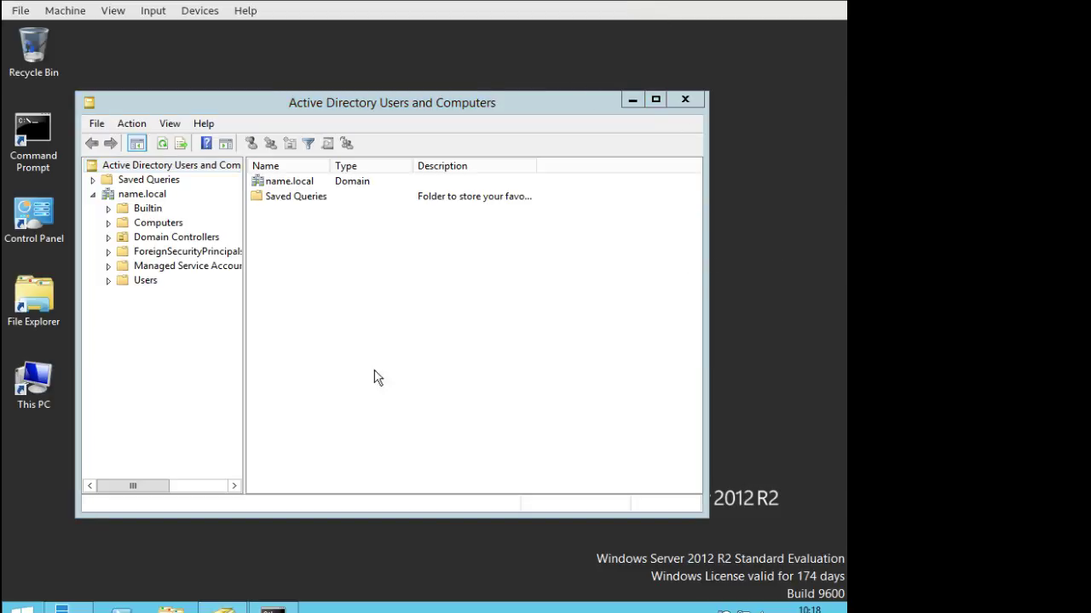
pyautogui.click(64, 607)
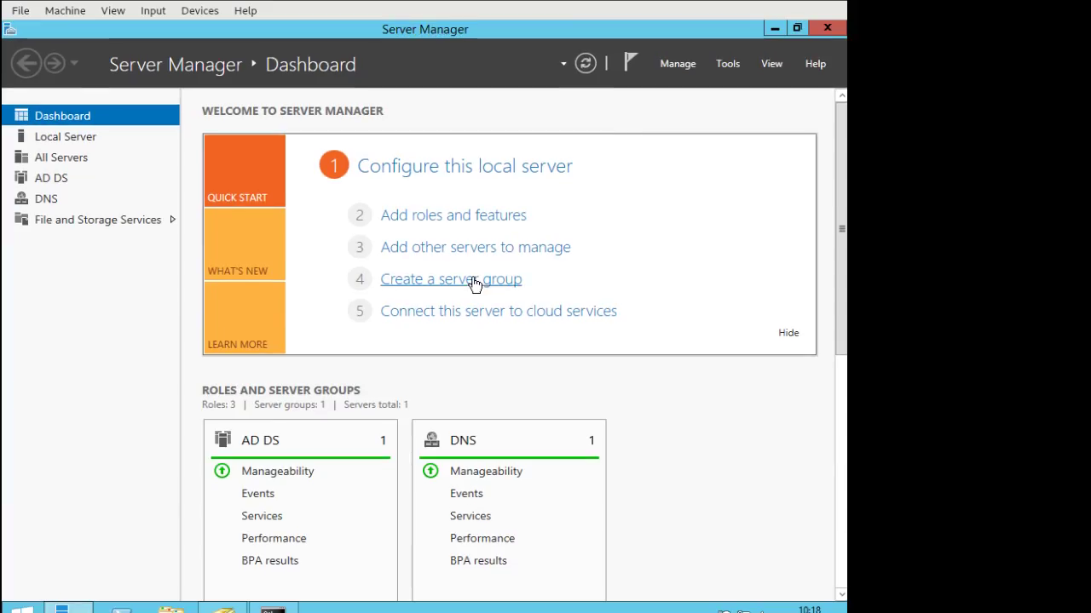
pyautogui.click(678, 61)
pyautogui.click(738, 62)
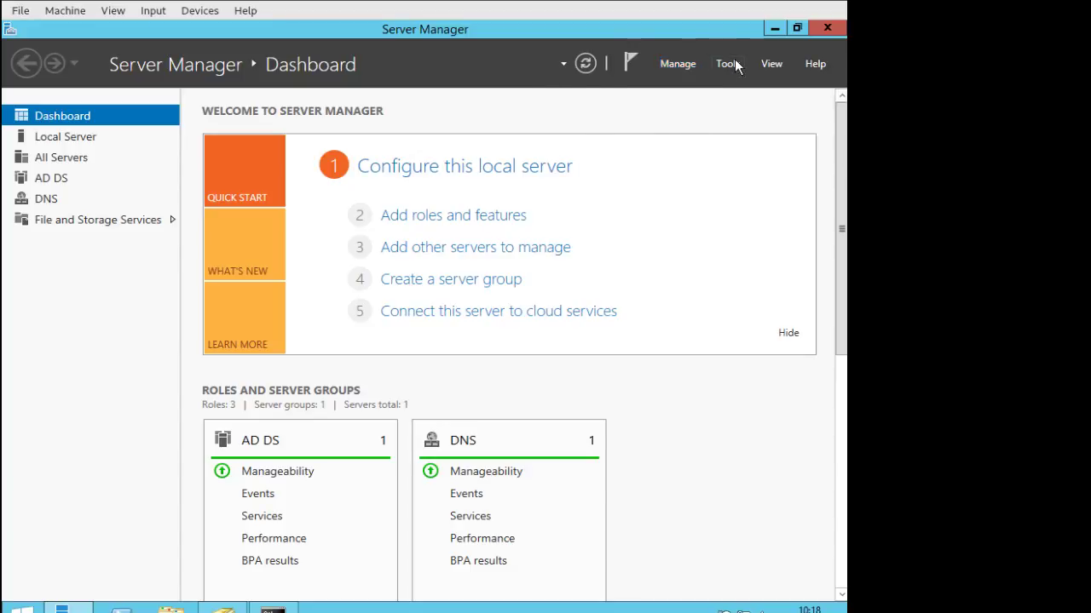
pyautogui.click(738, 63)
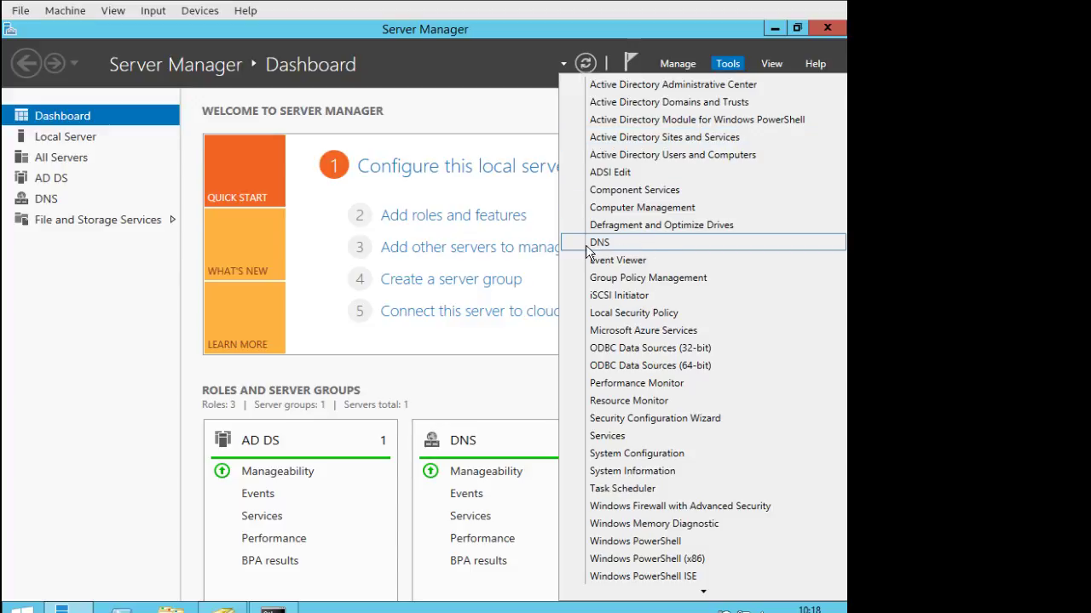
pyautogui.click(644, 247)
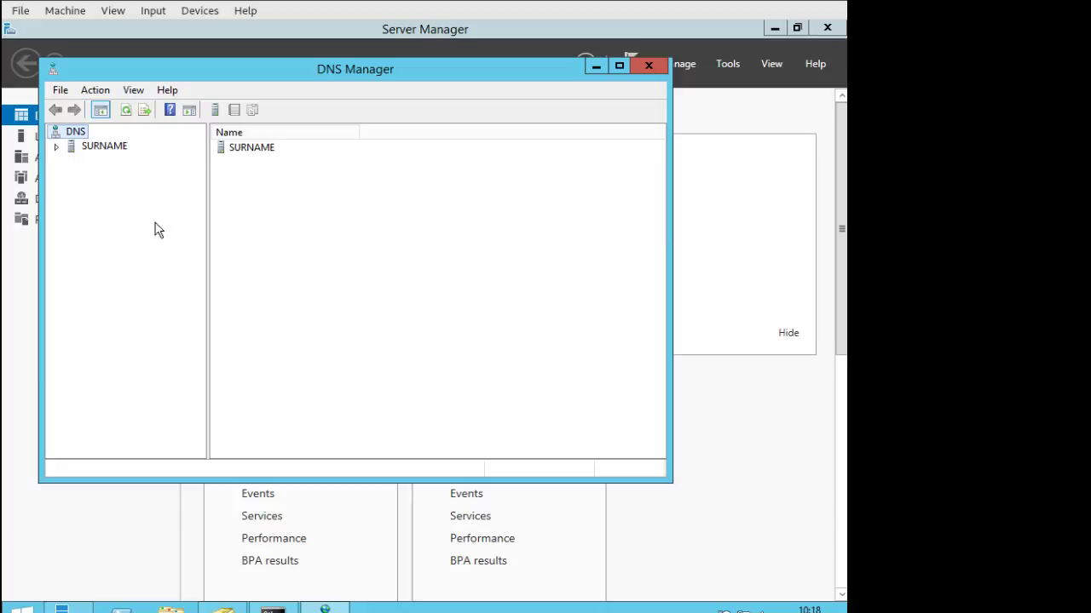
pyautogui.click(58, 146)
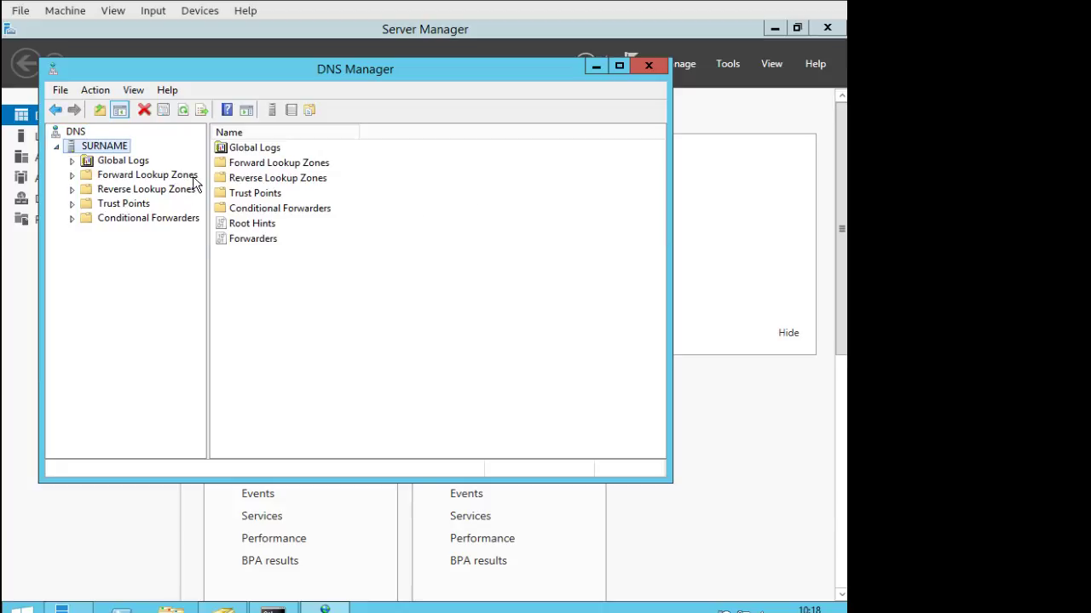
pyautogui.moveTo(208, 182); pyautogui.dragTo(268, 184)
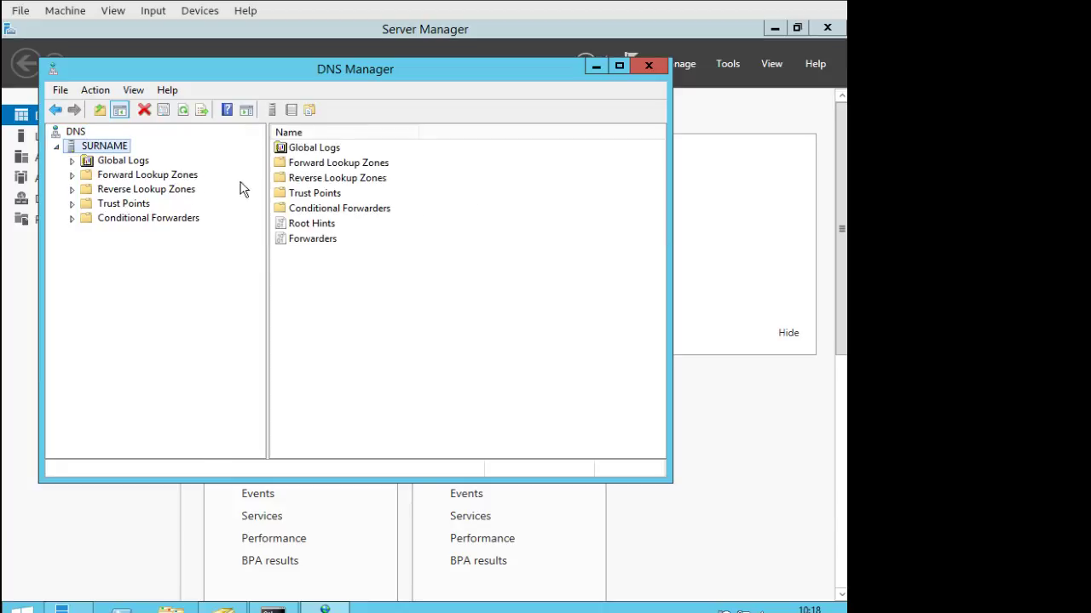
# Expand Forward Lookup Zones and the name.local zone, then view the empty Reverse Lookup Zones folder.
pyautogui.click(72, 176)
pyautogui.click(128, 205)
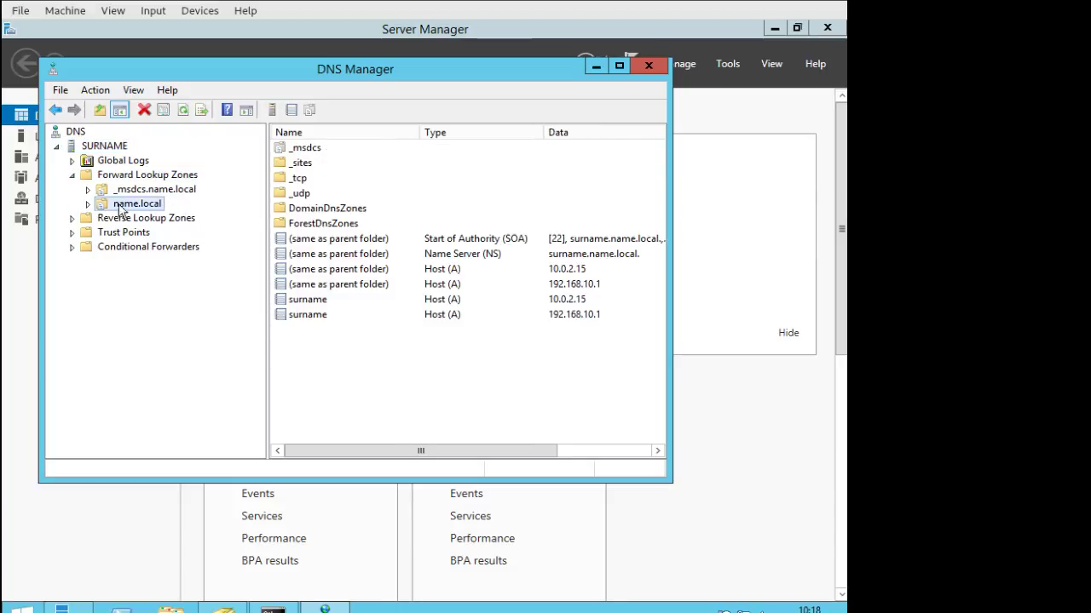
pyautogui.click(87, 204)
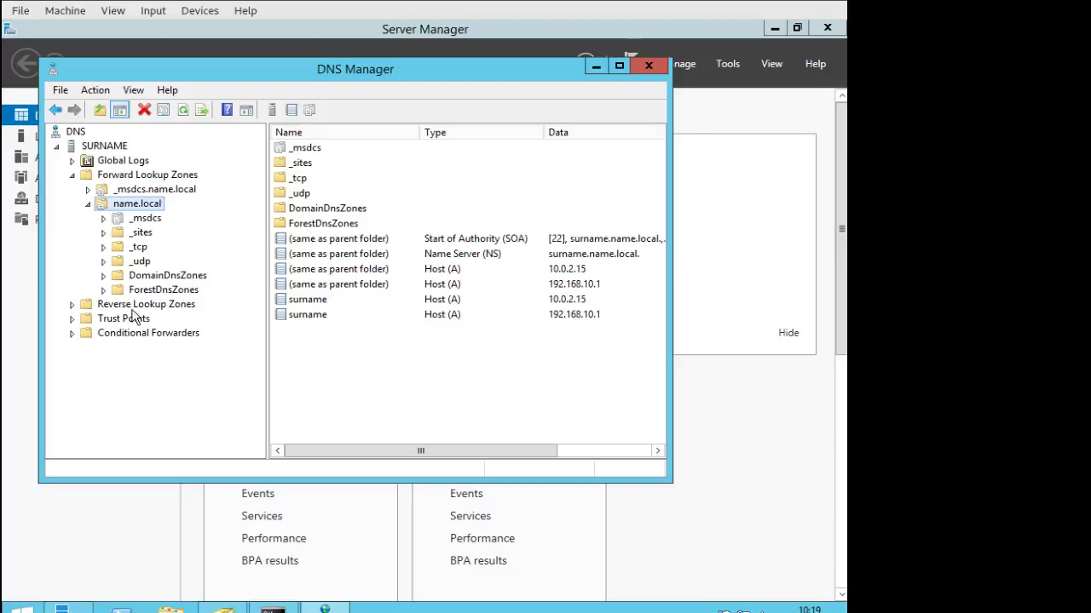
pyautogui.click(82, 307)
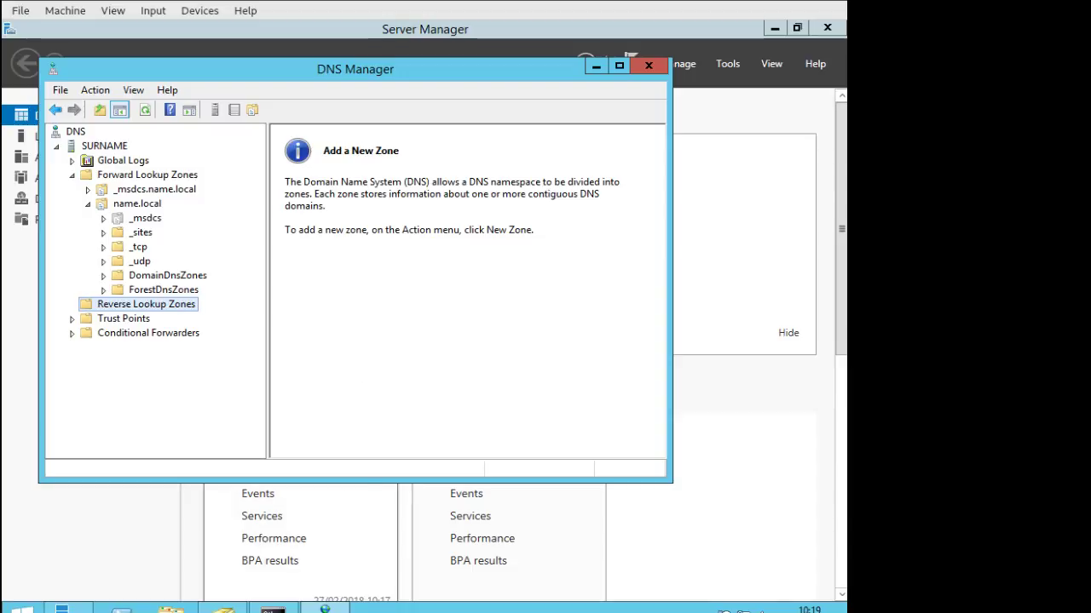
pyautogui.moveTo(273, 608)
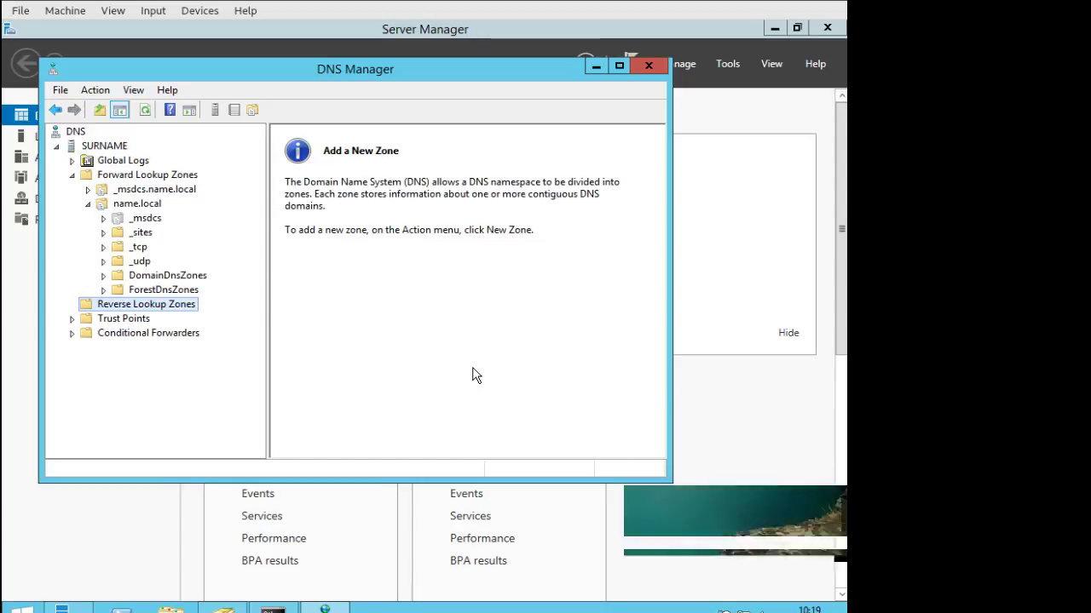
pyautogui.click(398, 350)
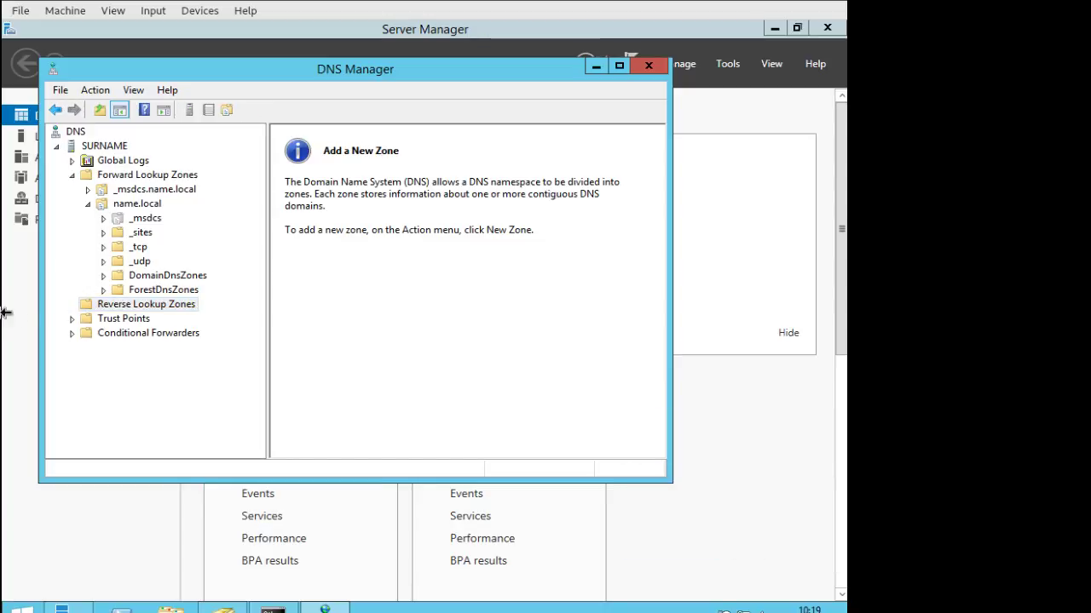
# Start a new AD-integrated primary IPv4 reverse lookup zone with domain-wide replication.
pyautogui.rightClick(181, 305)
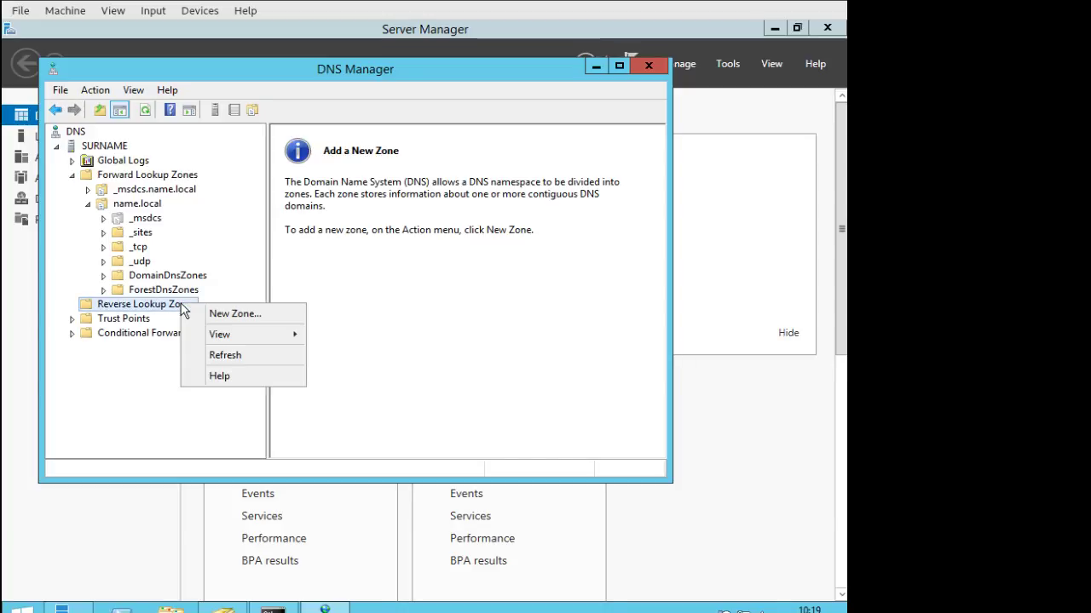
pyautogui.click(259, 314)
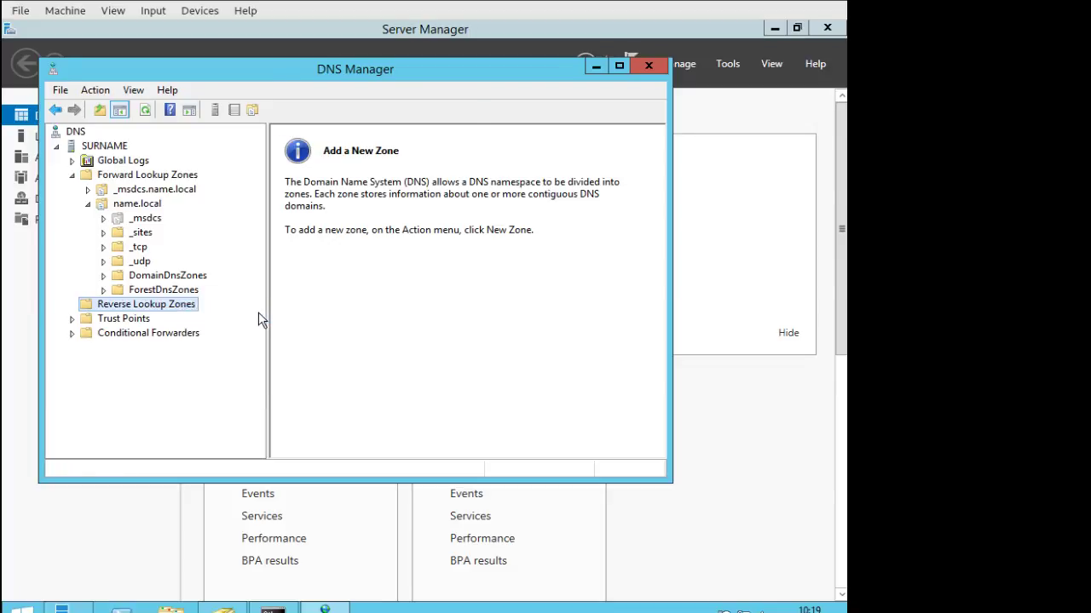
pyautogui.click(362, 364)
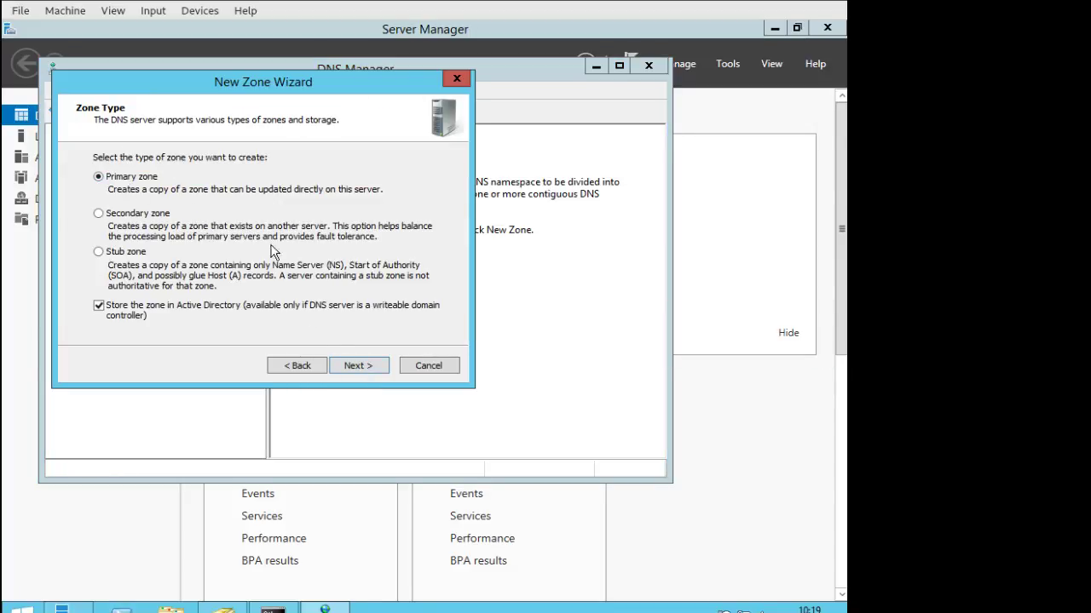
pyautogui.click(360, 366)
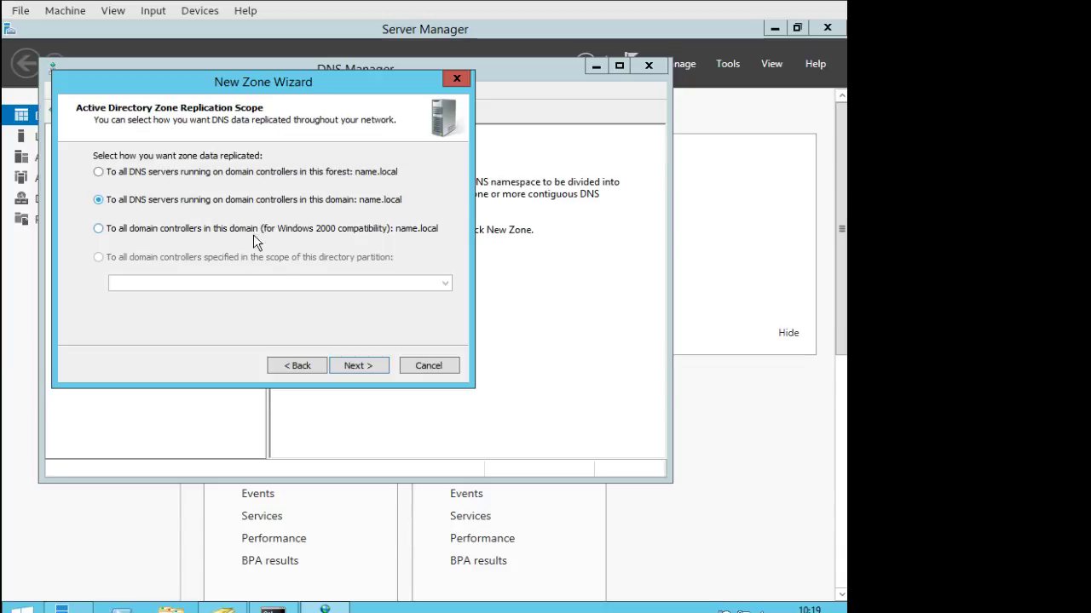
pyautogui.click(359, 364)
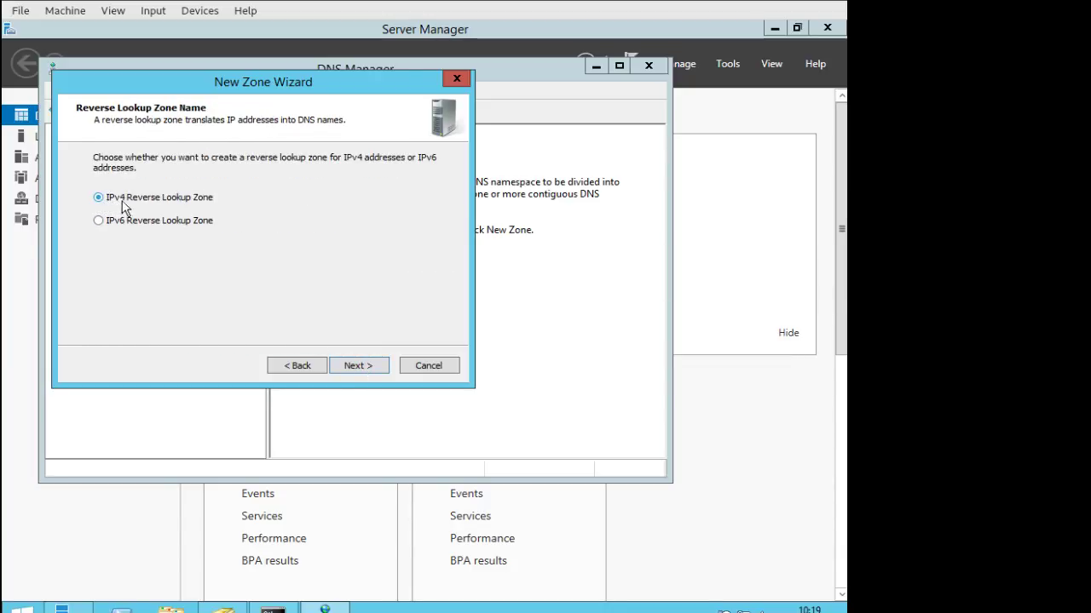
pyautogui.click(370, 365)
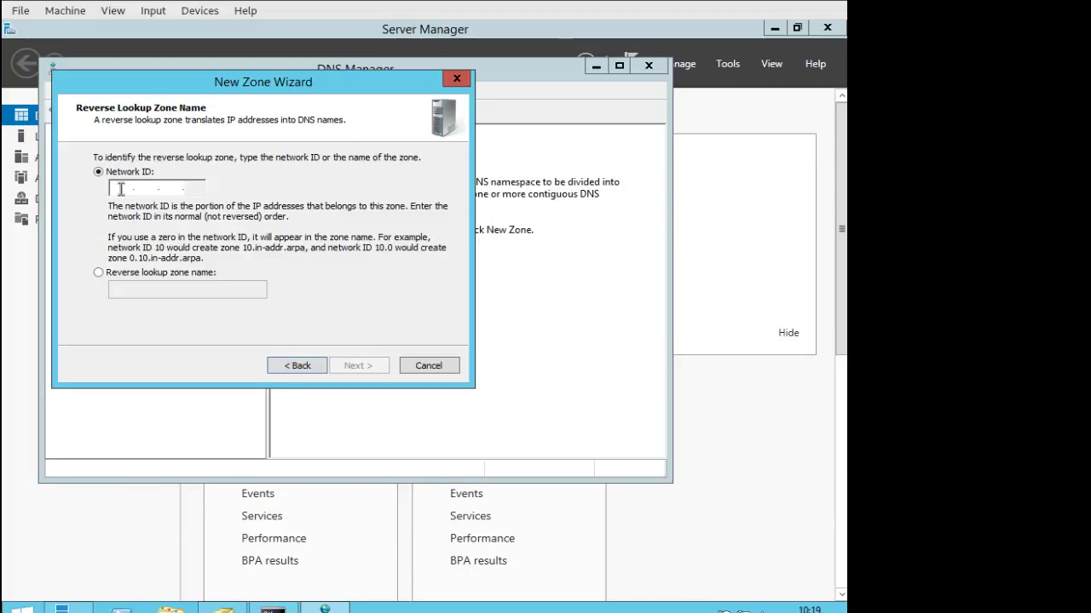
# Run cd \ and ipconfig /all to find the Internal adapter at 192.168.10.1, mask 255.255.255.0.
pyautogui.click(273, 609)
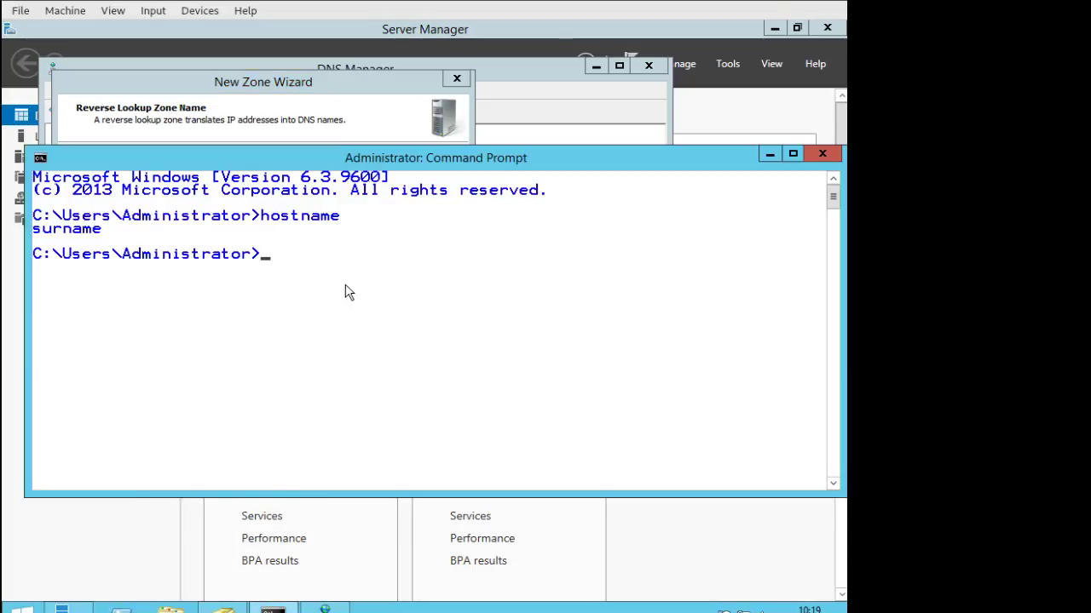
pyautogui.write('cd \\')
pyautogui.press('Return')
pyautogui.write('ipconfig')
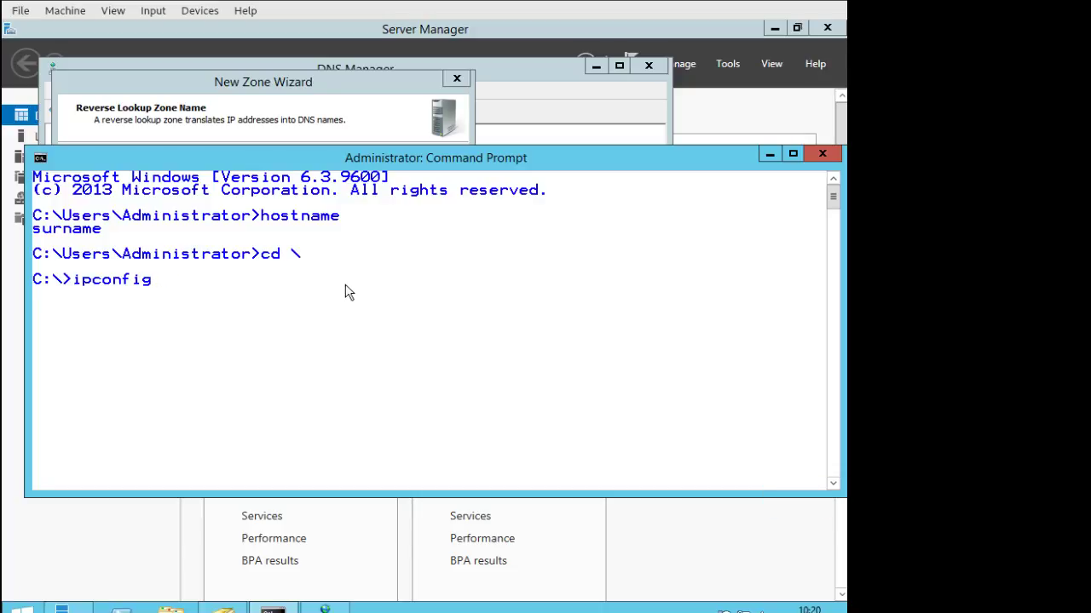
pyautogui.write(' /all')
pyautogui.press('Return')
pyautogui.scroll(5, 418, 299)
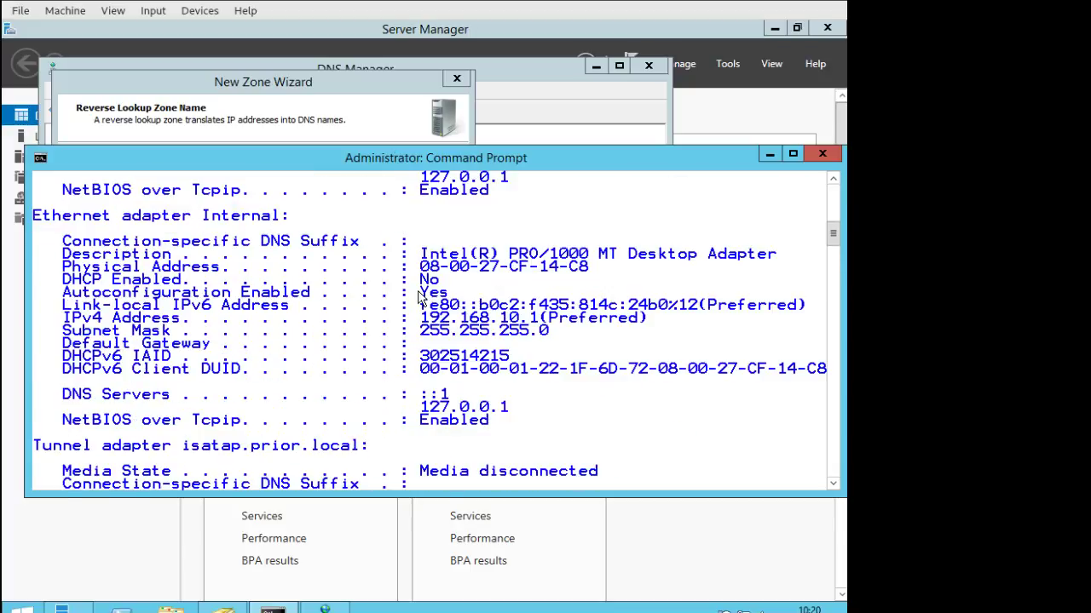
pyautogui.scroll(4, 417, 300)
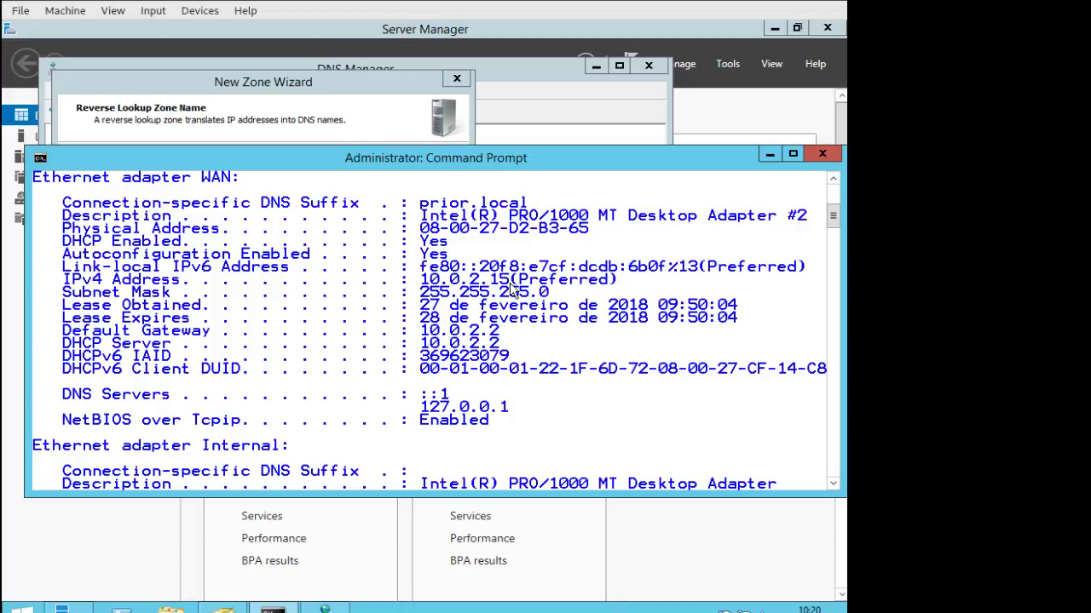
pyautogui.scroll(-5, 509, 289)
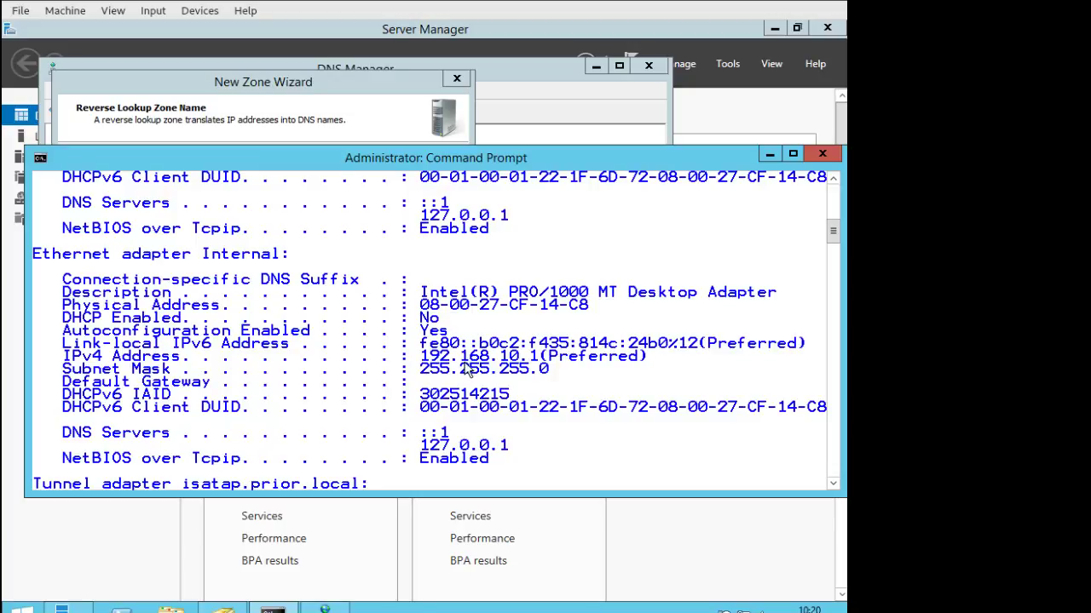
# Review the Internal adapter's static IPv4 settings, confirming preferred DNS 127.0.0.1, without changing anything.
pyautogui.rightClick(731, 609)
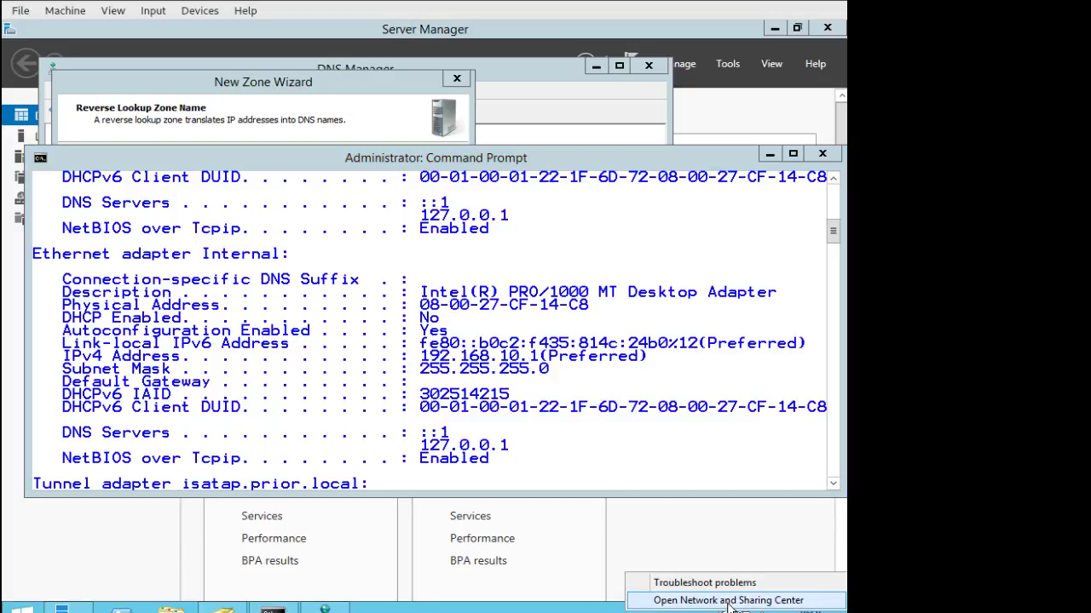
pyautogui.click(682, 596)
pyautogui.click(252, 189)
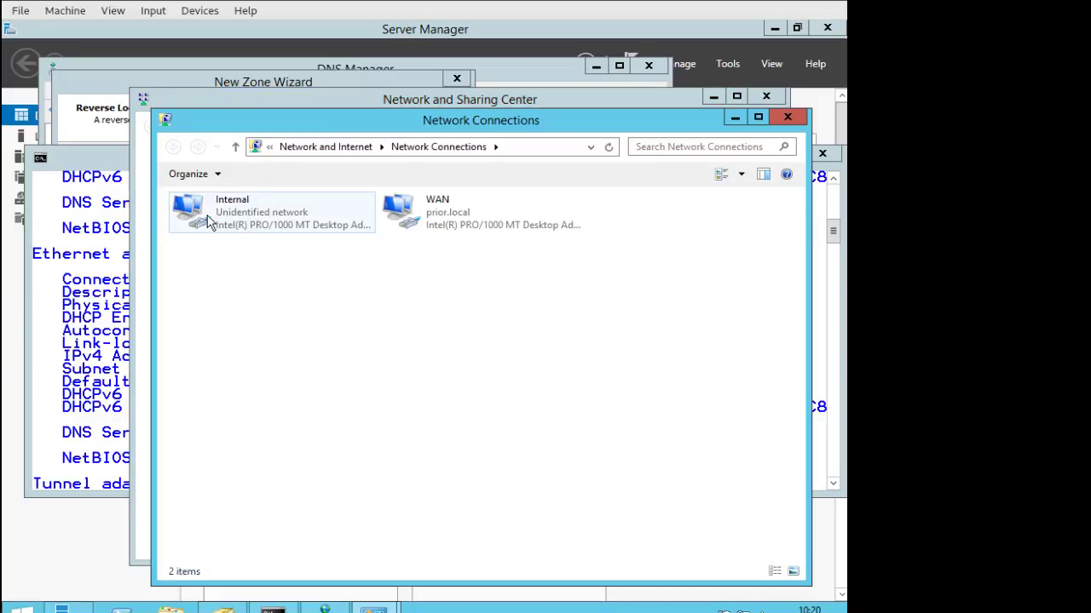
pyautogui.rightClick(242, 209)
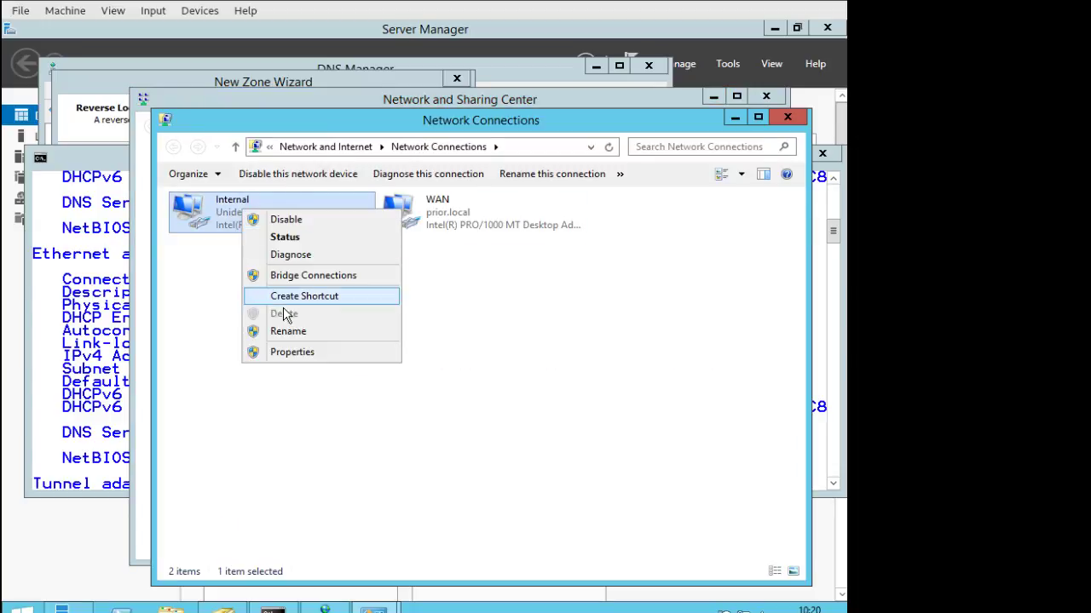
pyautogui.click(305, 353)
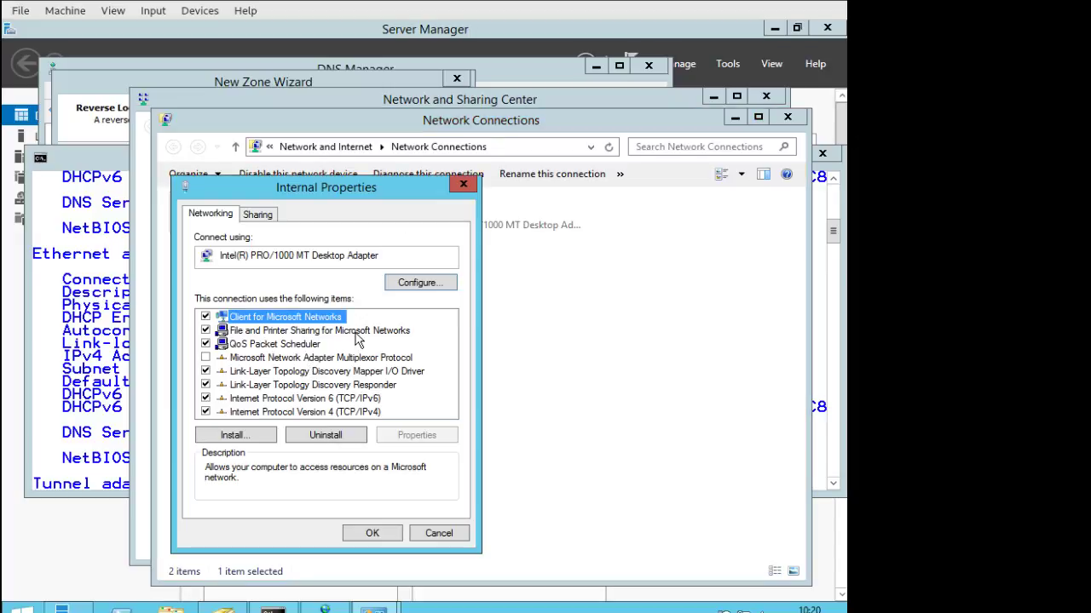
pyautogui.click(378, 413)
pyautogui.click(445, 435)
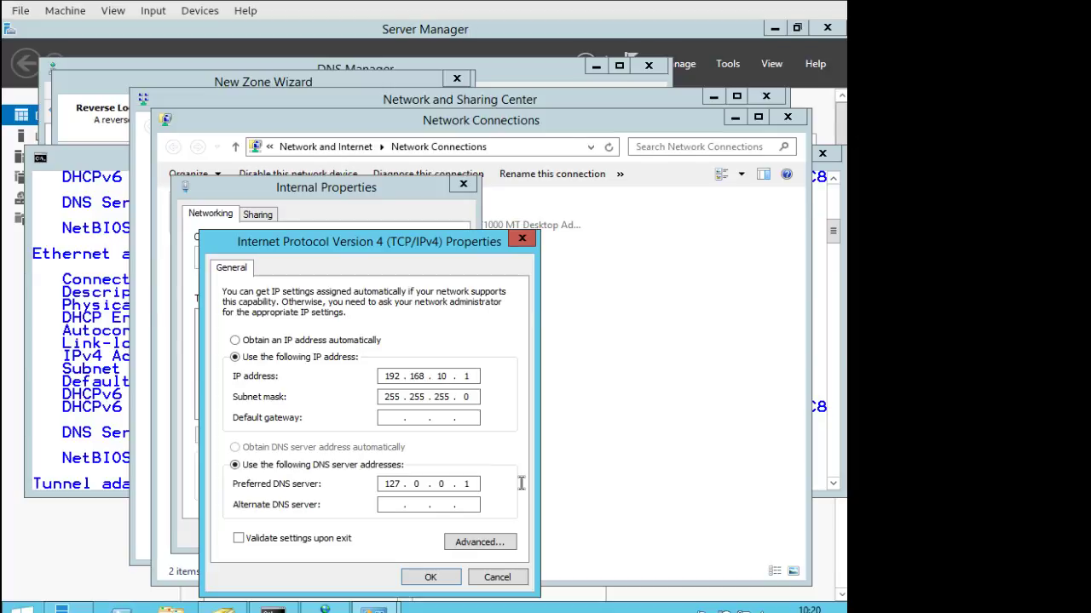
pyautogui.click(503, 579)
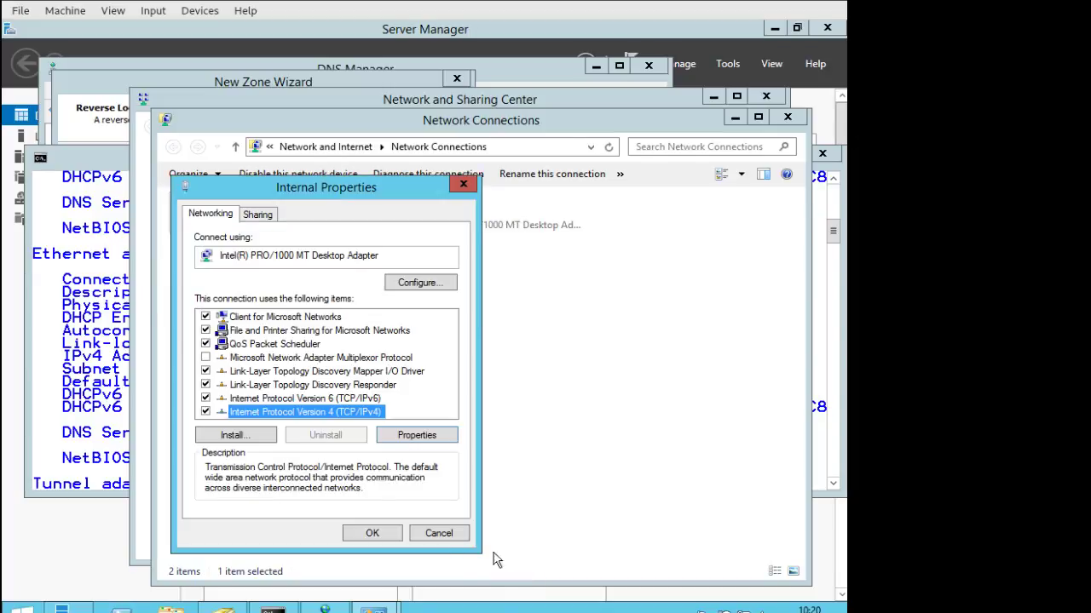
pyautogui.click(452, 541)
# Minimize the network windows and return to the New Zone Wizard.
pyautogui.click(735, 118)
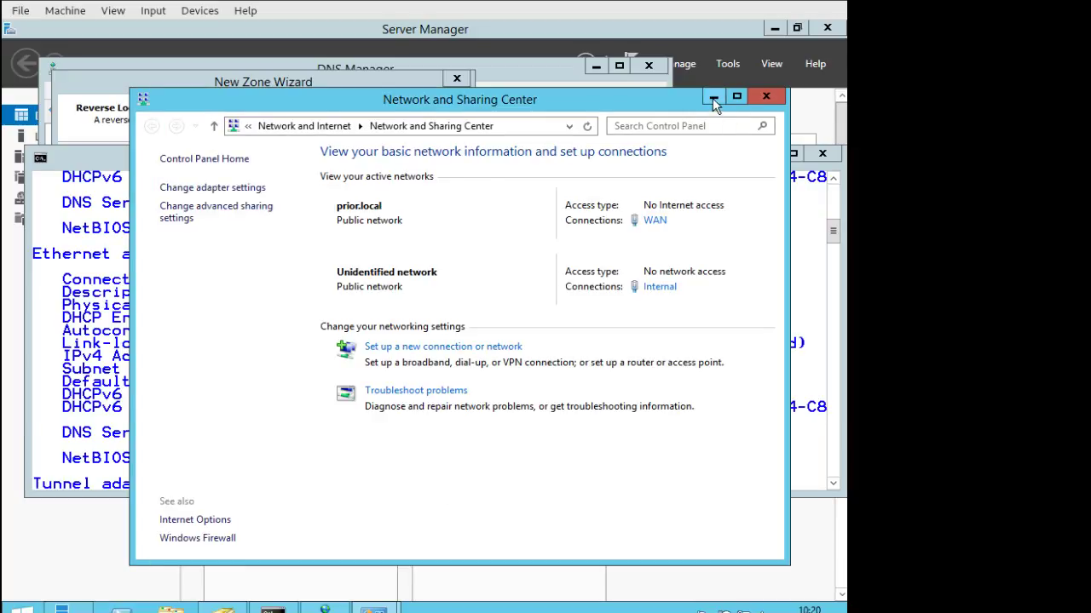
pyautogui.click(713, 98)
pyautogui.click(276, 82)
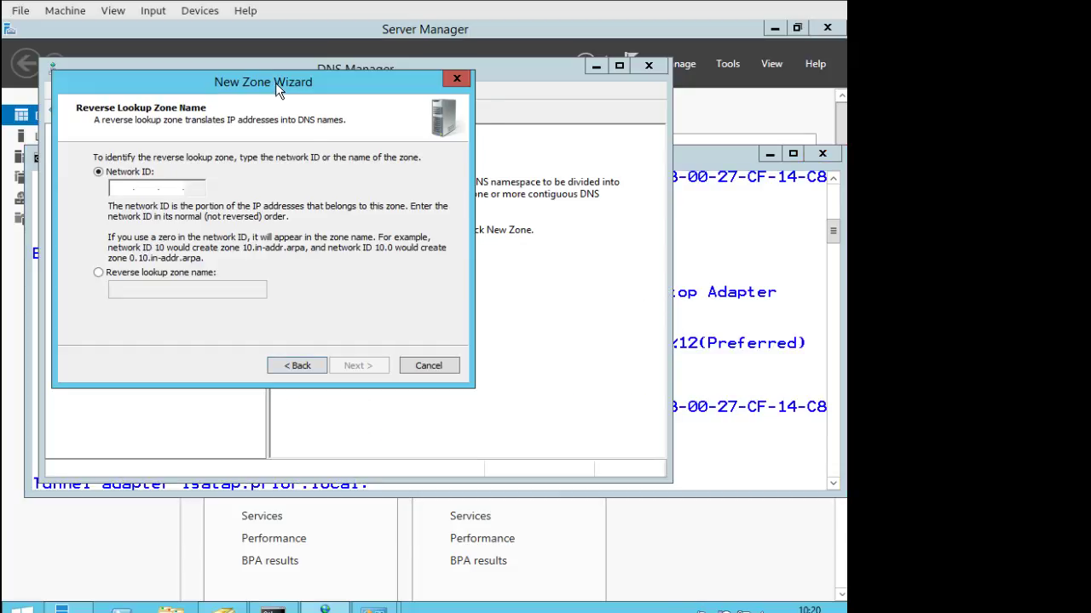
# Create reverse zone 10.168.192.in-addr.arpa for network ID 192.168.10 with secure-only dynamic updates.
pyautogui.click(127, 191)
pyautogui.write('19')
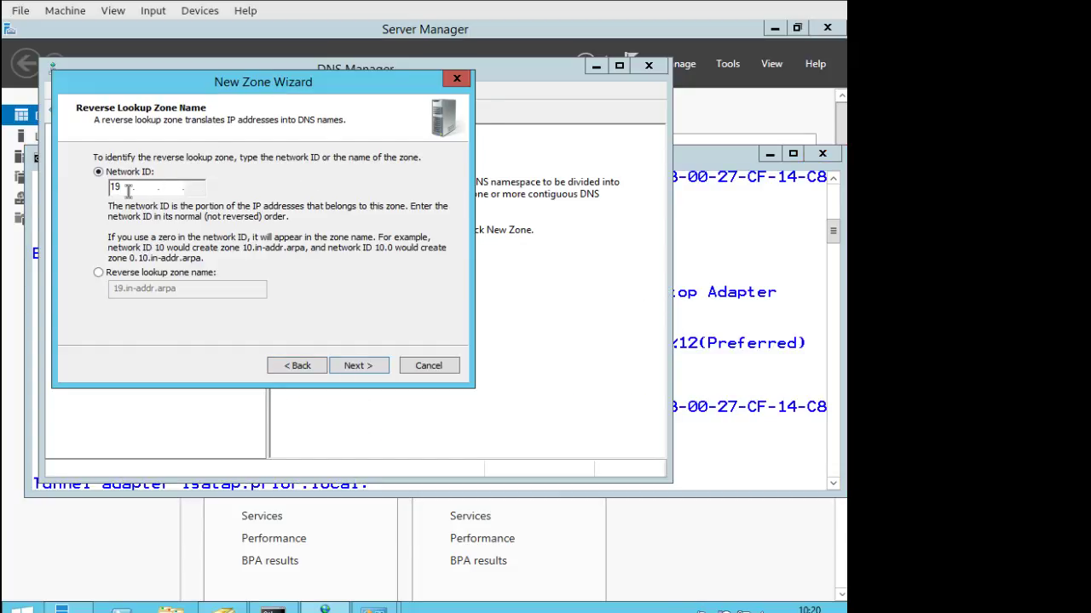
pyautogui.write('2.168.10')
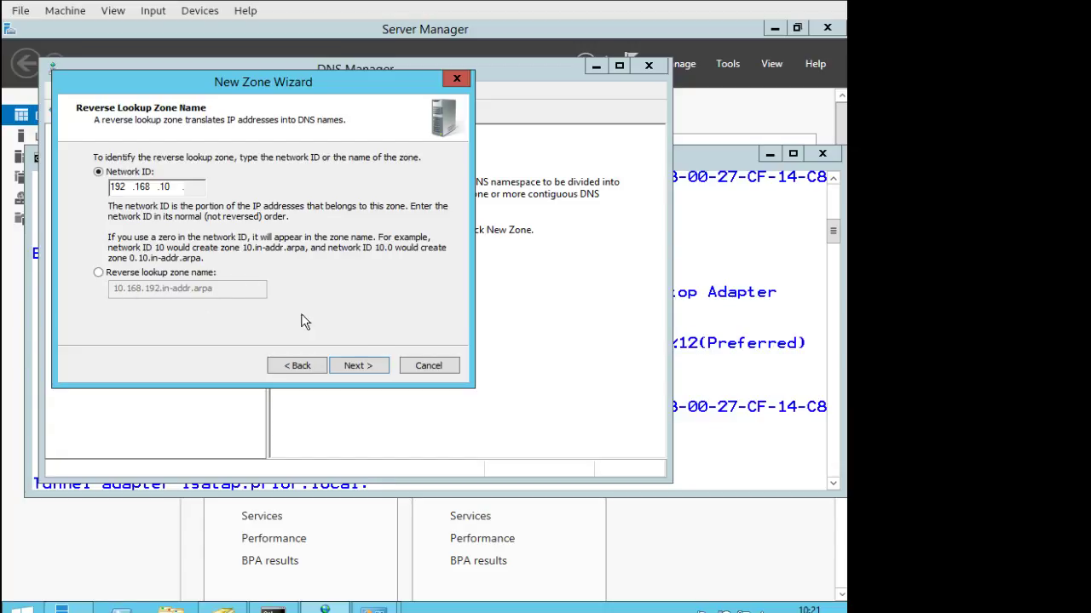
pyautogui.click(357, 370)
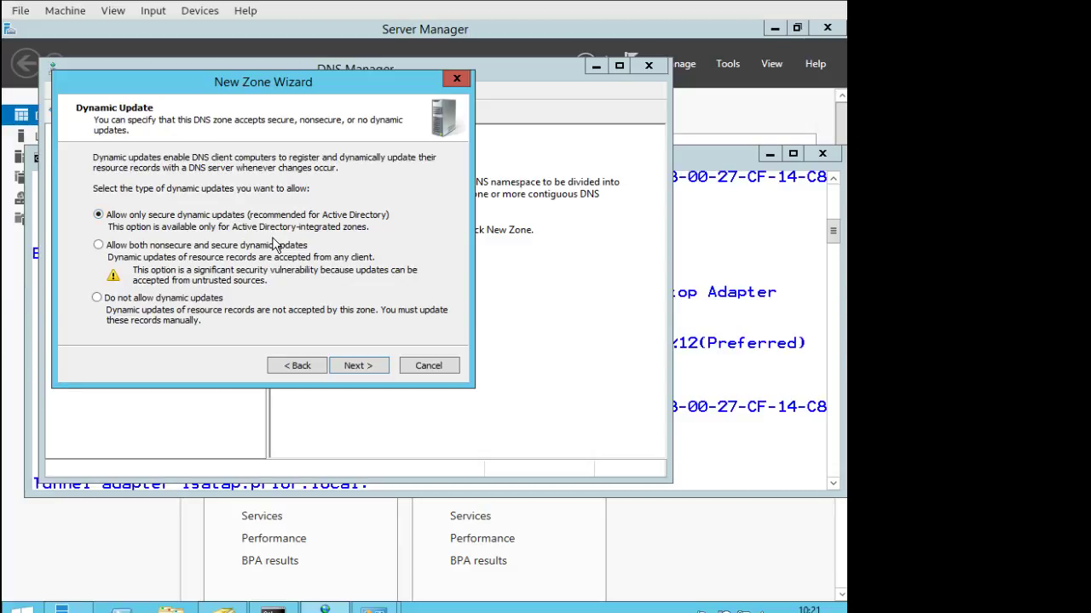
pyautogui.click(369, 365)
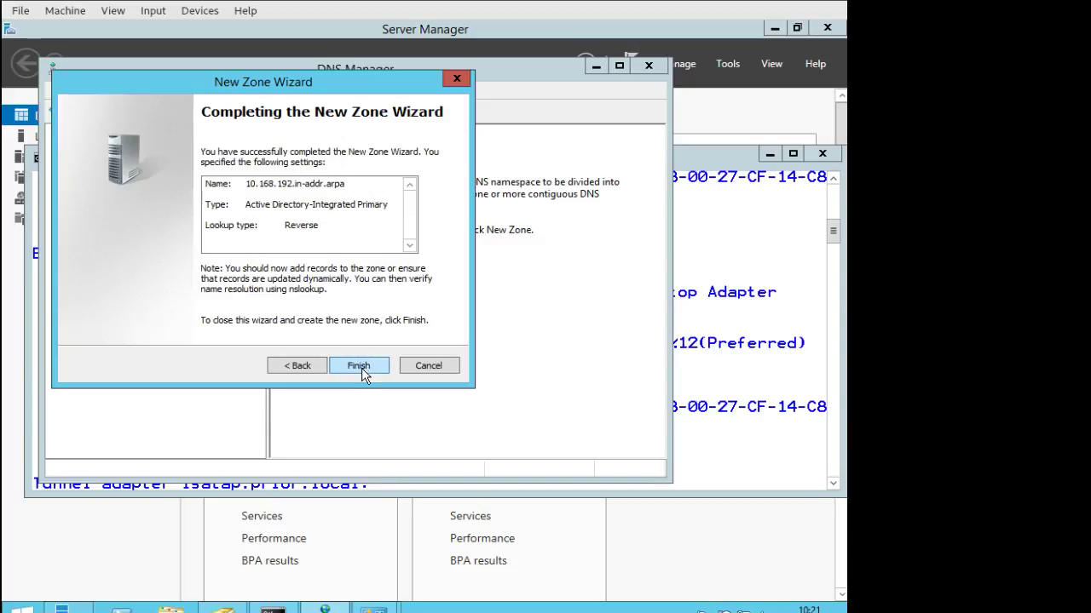
pyautogui.click(361, 375)
pyautogui.click(138, 322)
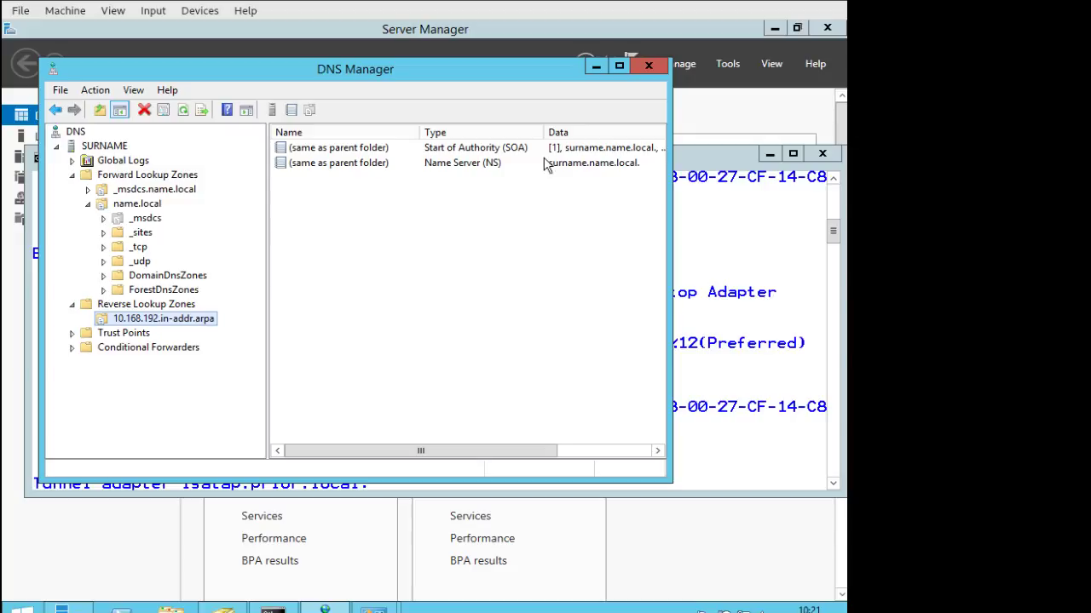
# Minimize DNS Manager and Command Prompt, then open Server Manager's Manage menu.
pyautogui.click(598, 66)
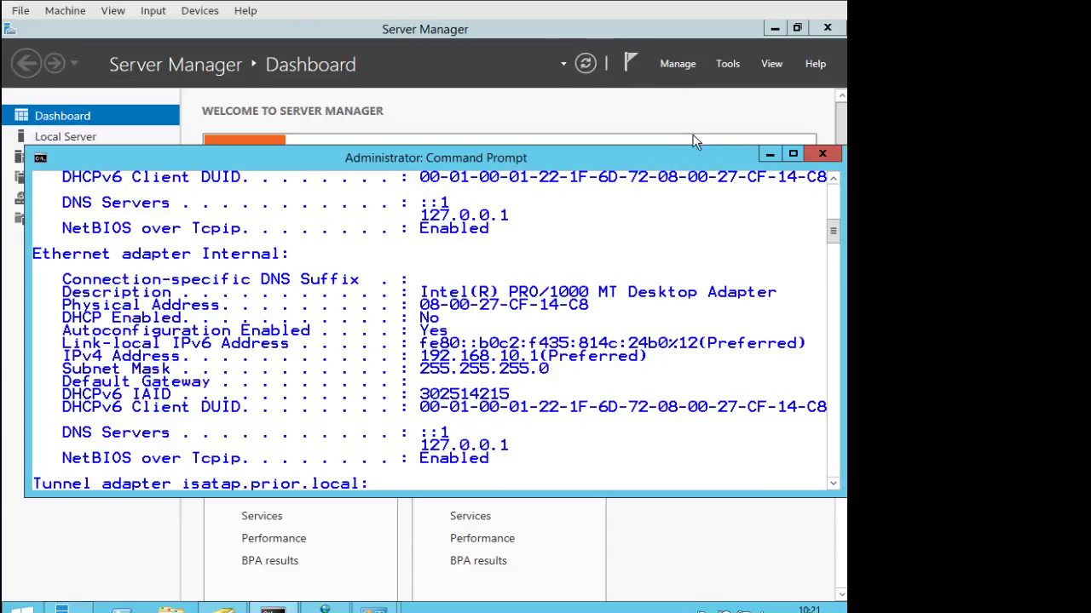
pyautogui.click(772, 158)
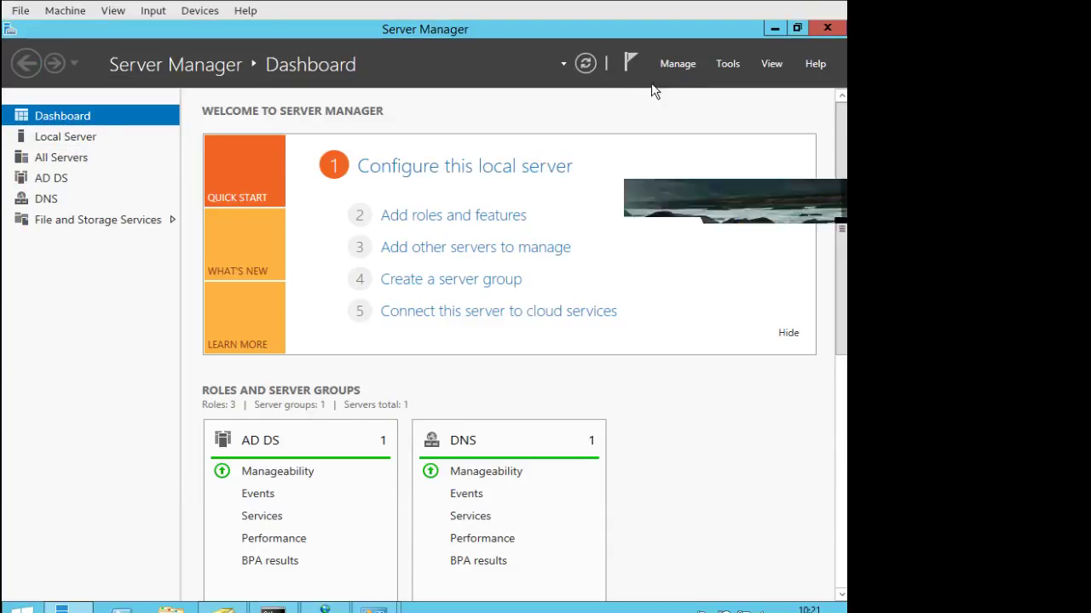
pyautogui.click(729, 65)
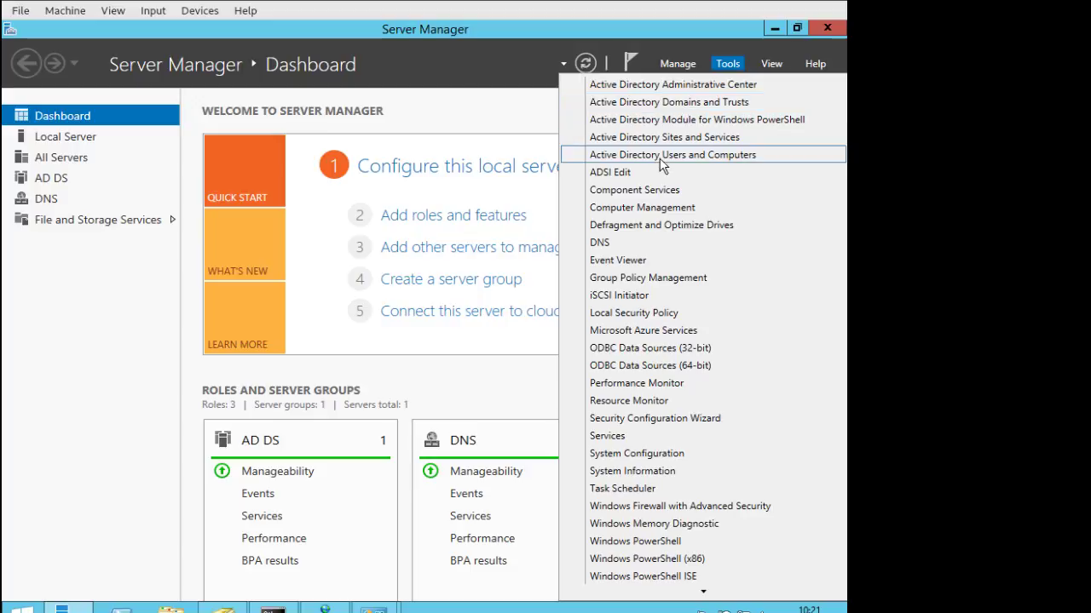
pyautogui.click(684, 61)
pyautogui.click(686, 65)
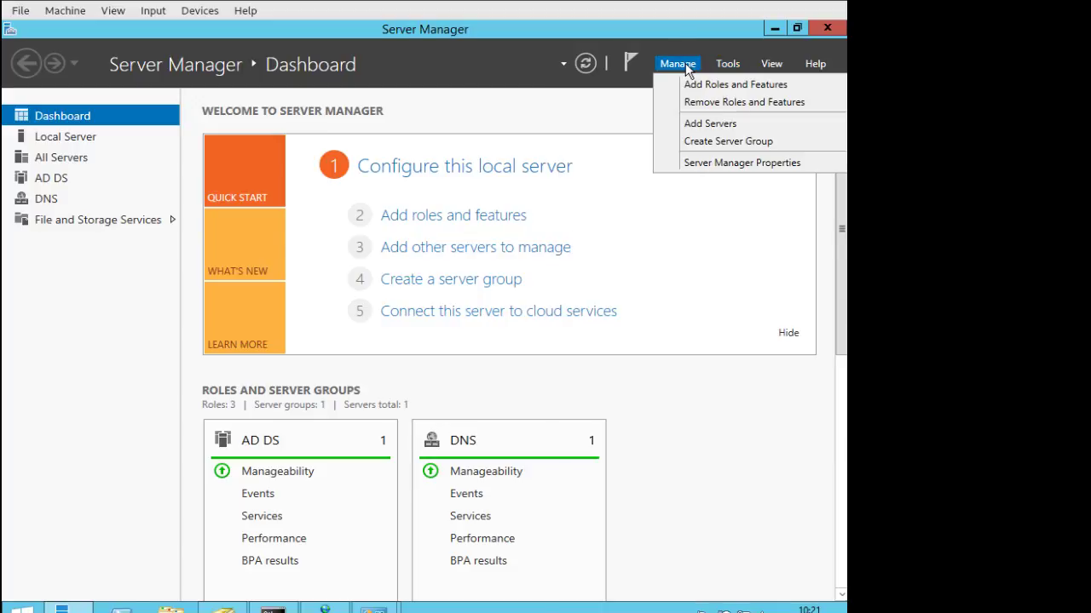
# Step through the Add Roles and Features wizard to the Features page without adding roles.
pyautogui.click(703, 86)
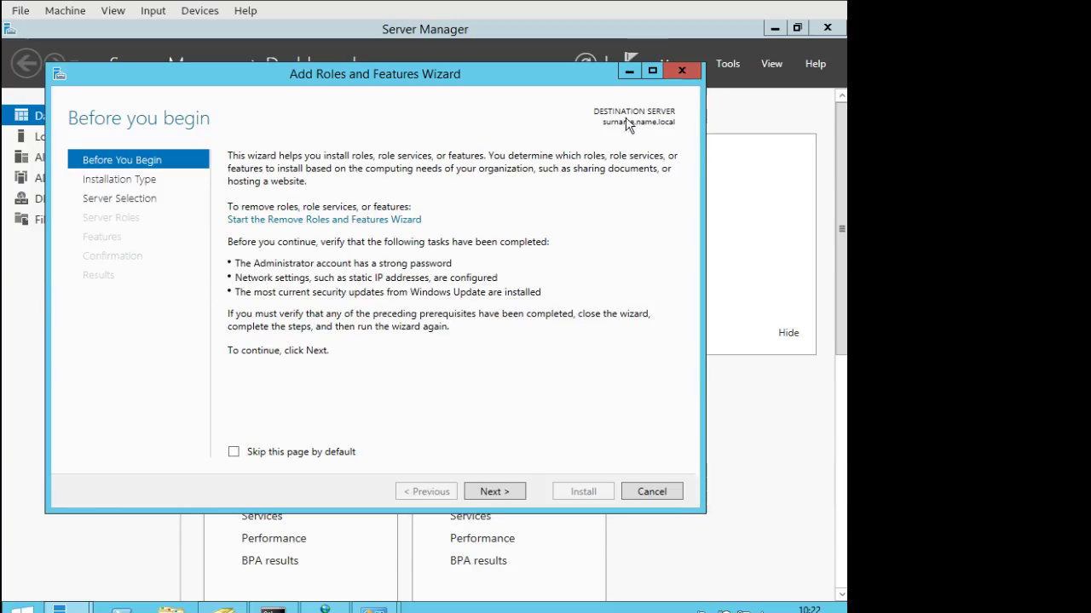
pyautogui.click(139, 182)
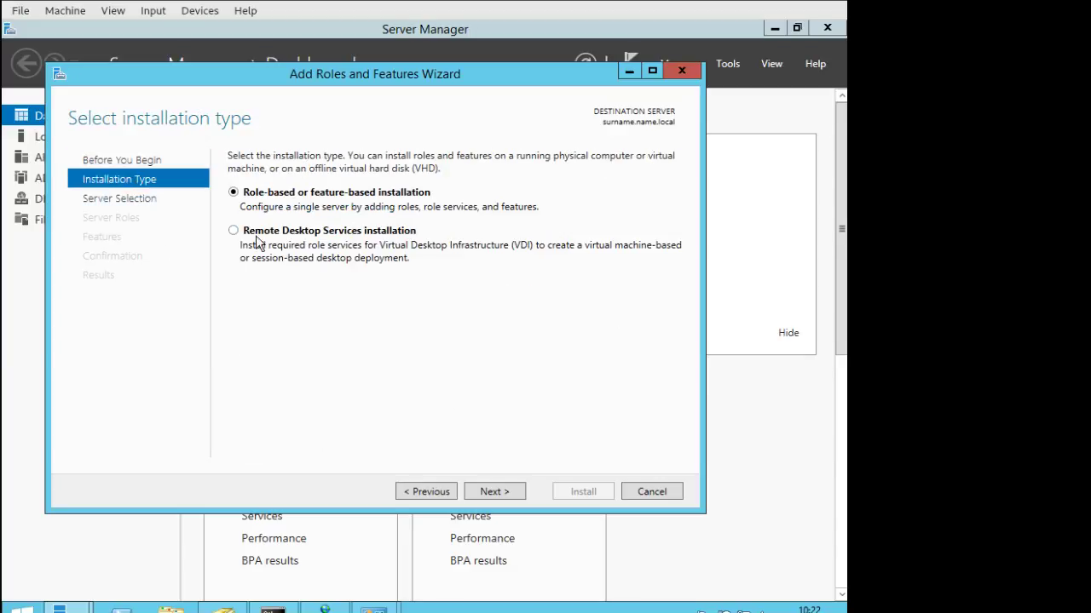
pyautogui.click(494, 492)
pyautogui.click(501, 492)
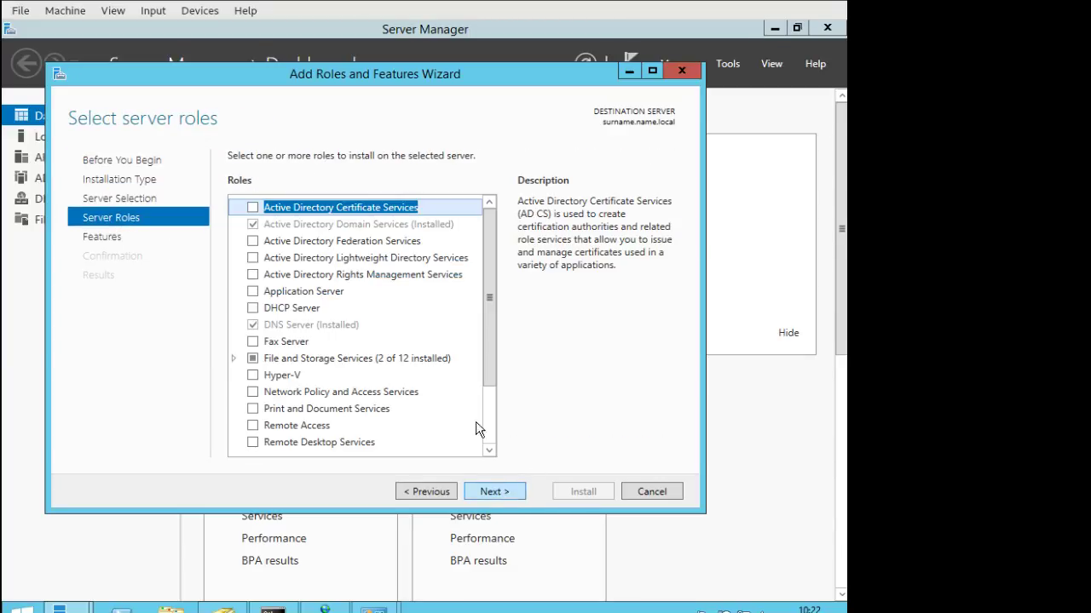
pyautogui.moveTo(485, 265)
pyautogui.mouseDown()
pyautogui.moveTo(489, 334)
pyautogui.moveTo(484, 238)
pyautogui.moveTo(492, 274)
pyautogui.mouseUp()
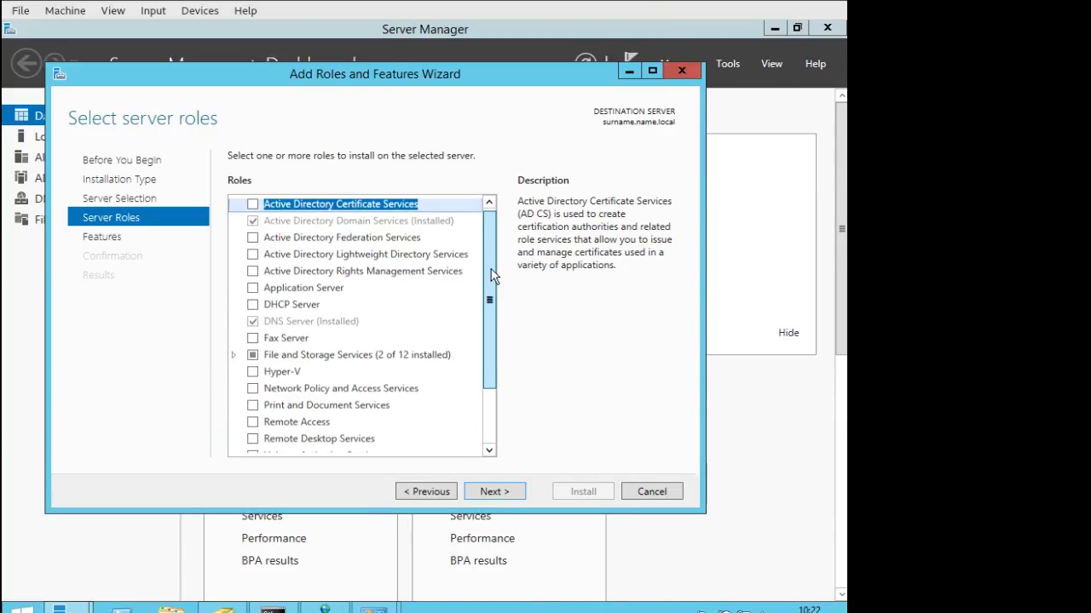
pyautogui.click(494, 492)
pyautogui.moveTo(490, 243)
pyautogui.mouseDown()
pyautogui.moveTo(498, 356)
pyautogui.moveTo(501, 261)
pyautogui.mouseUp()
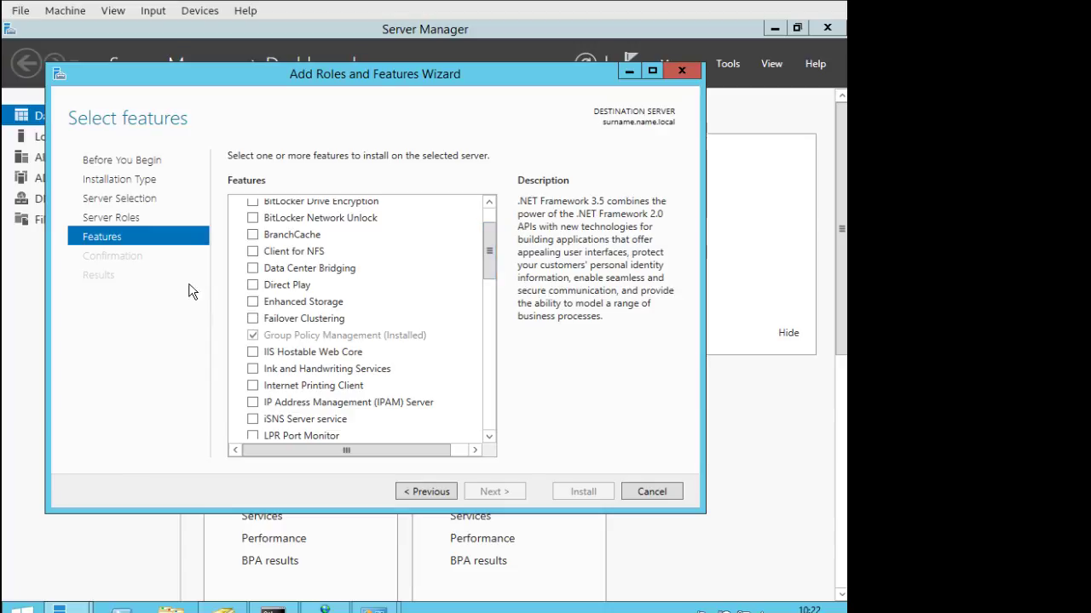
# Return to Server Roles, add DHCP Server with its management tools, and advance to Confirmation.
pyautogui.click(426, 492)
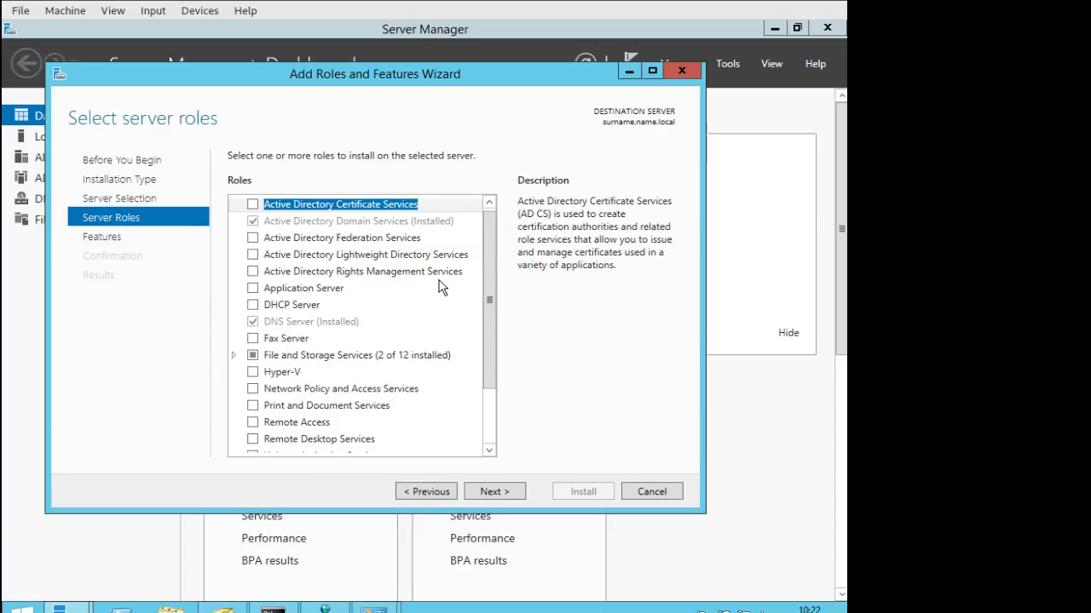
pyautogui.click(253, 305)
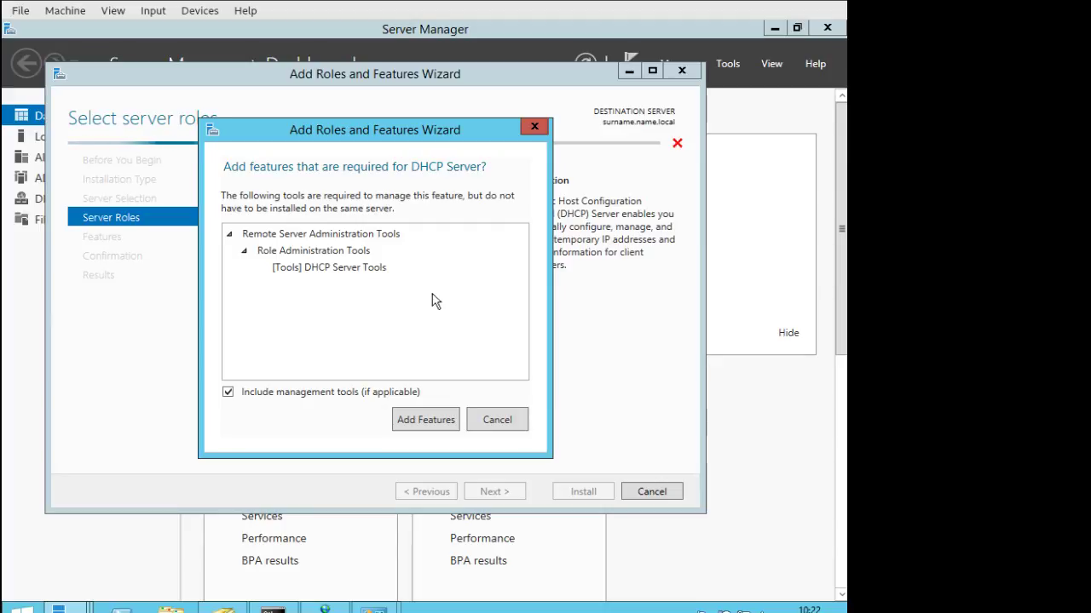
pyautogui.click(433, 421)
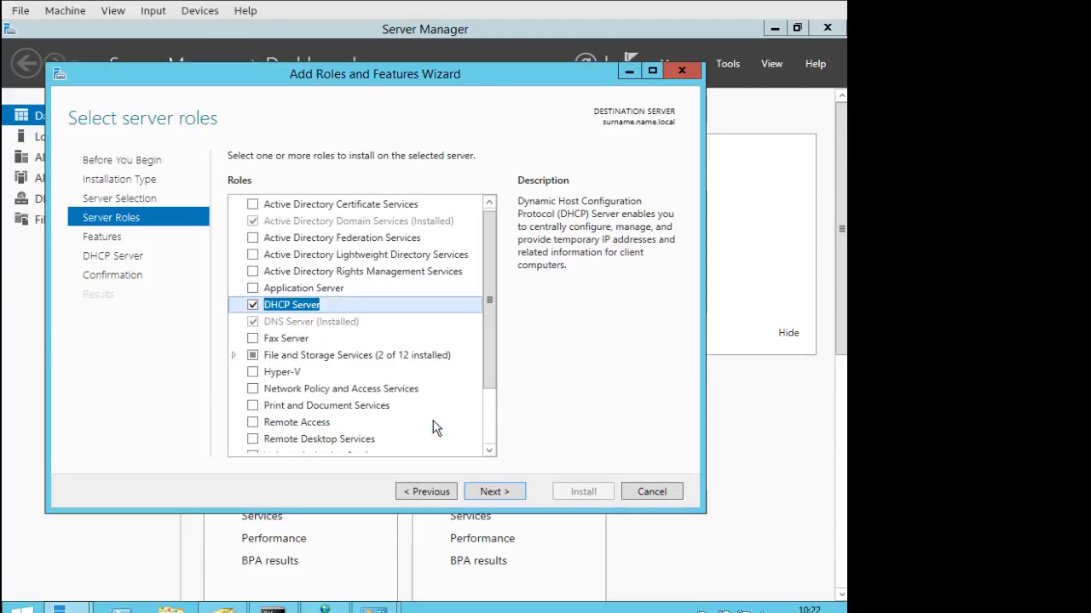
pyautogui.click(513, 491)
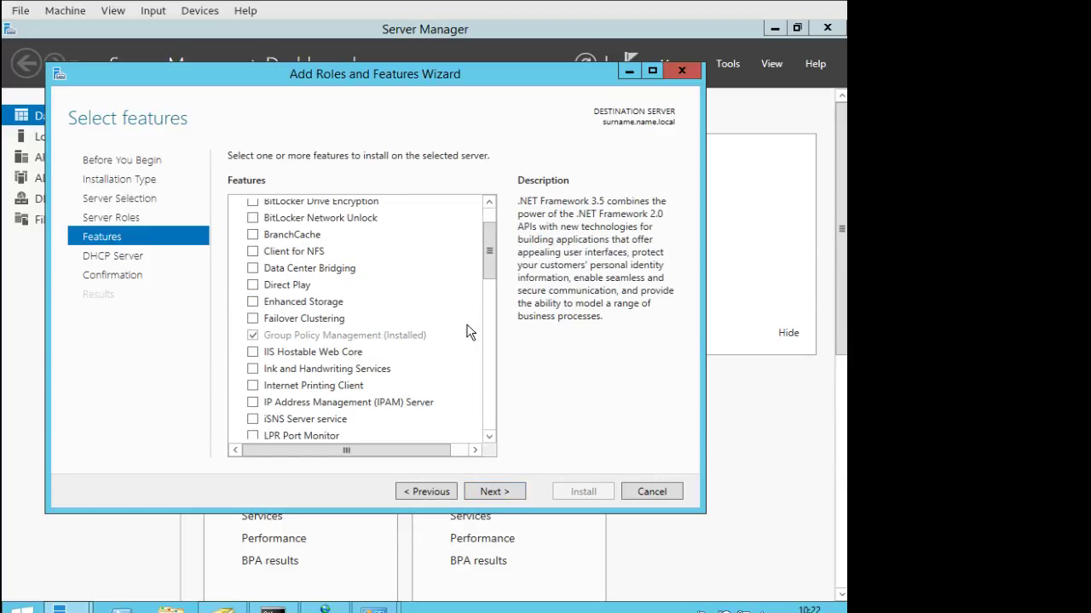
pyautogui.moveTo(487, 237); pyautogui.dragTo(490, 213)
pyautogui.click(495, 492)
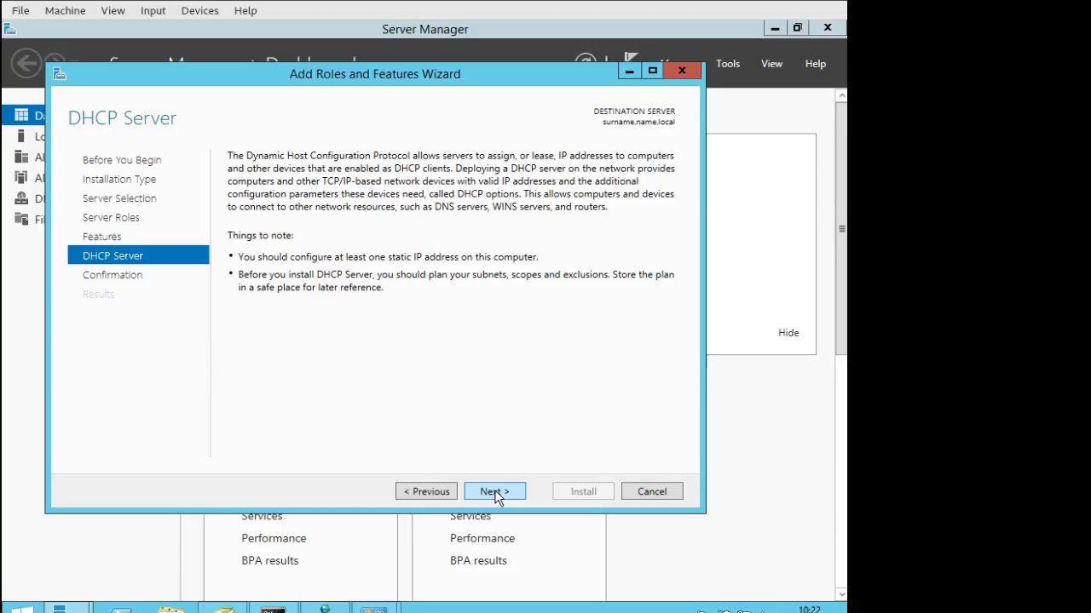
pyautogui.click(495, 492)
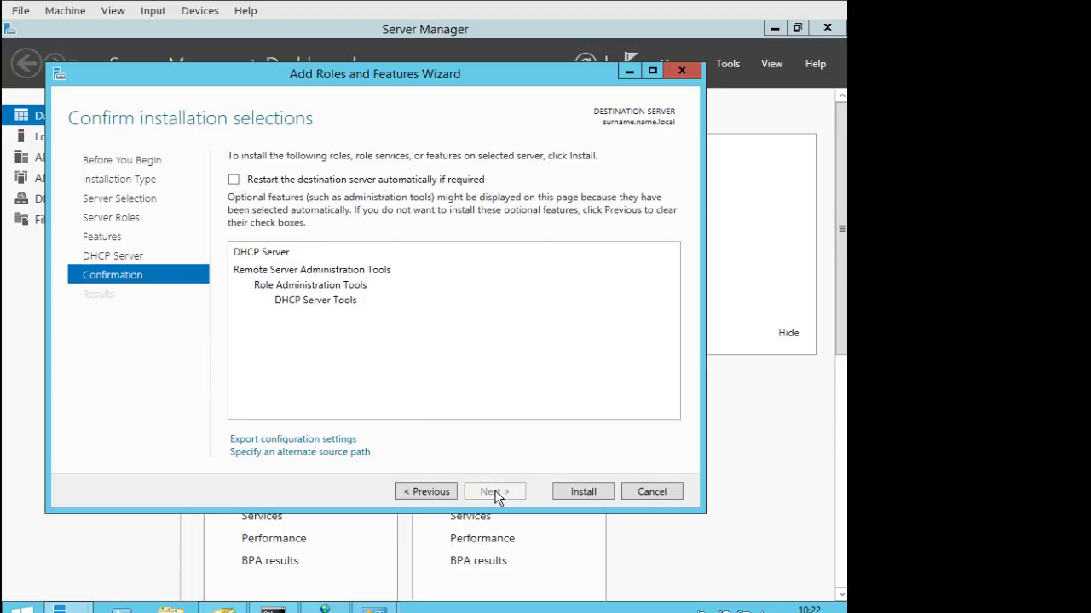
# Install DHCP Server and DHCP Server Tools and wait for the success report.
pyautogui.click(575, 486)
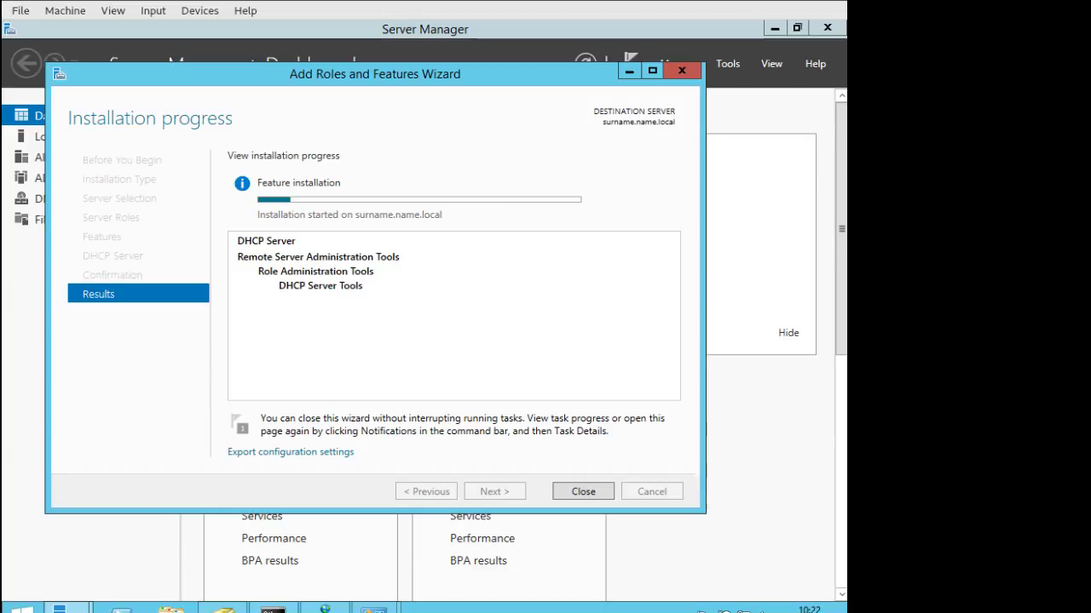
pyautogui.hotkey('alt', 'Tab')
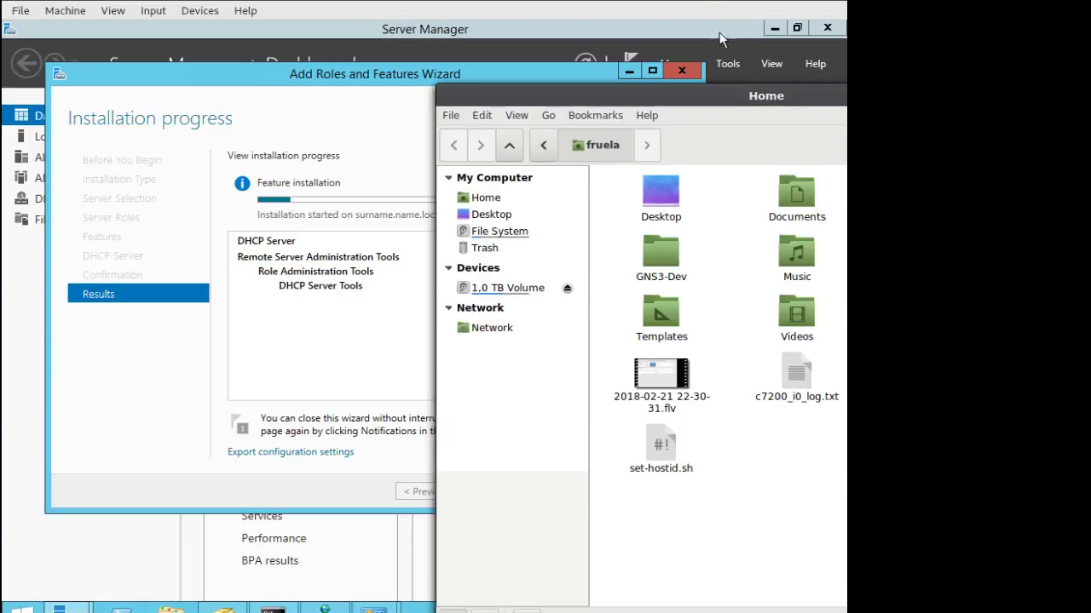
pyautogui.hotkey('alt', 'Tab')
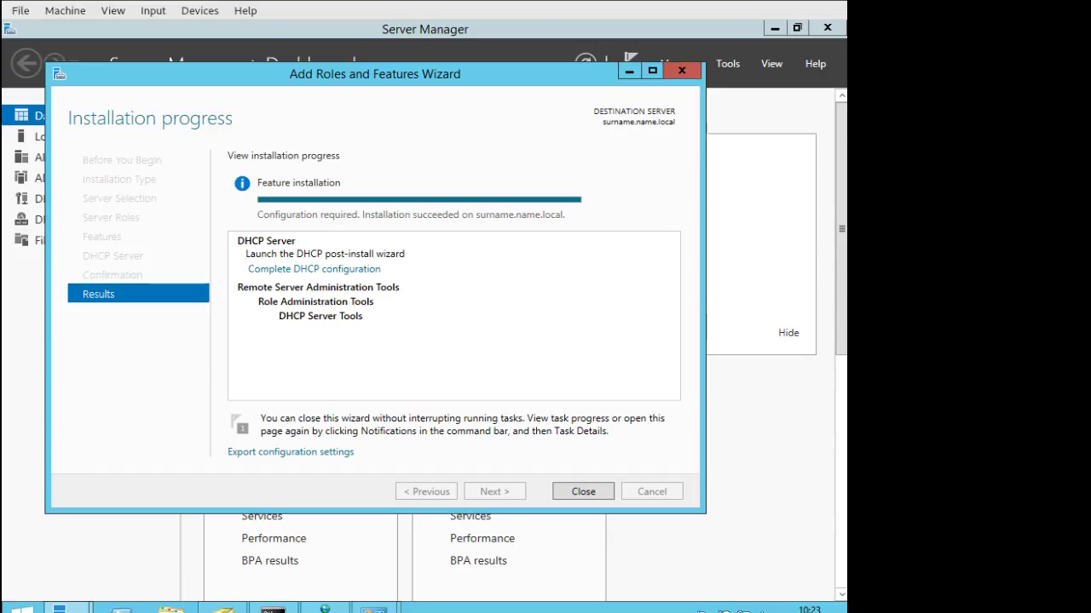
pyautogui.moveTo(827, 195); pyautogui.dragTo(459, 86)
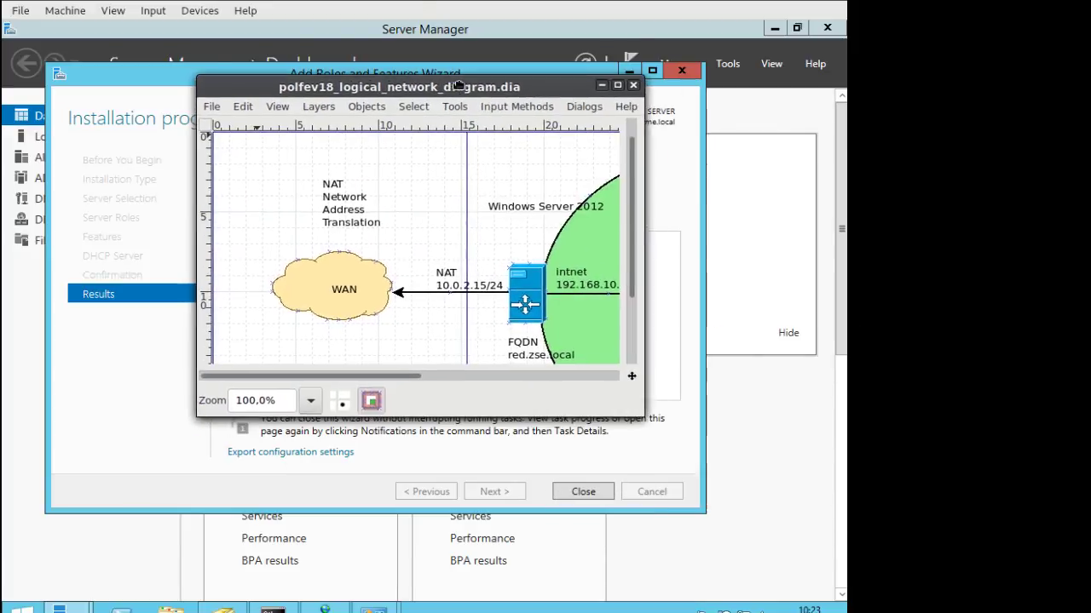
pyautogui.moveTo(642, 416); pyautogui.dragTo(825, 600)
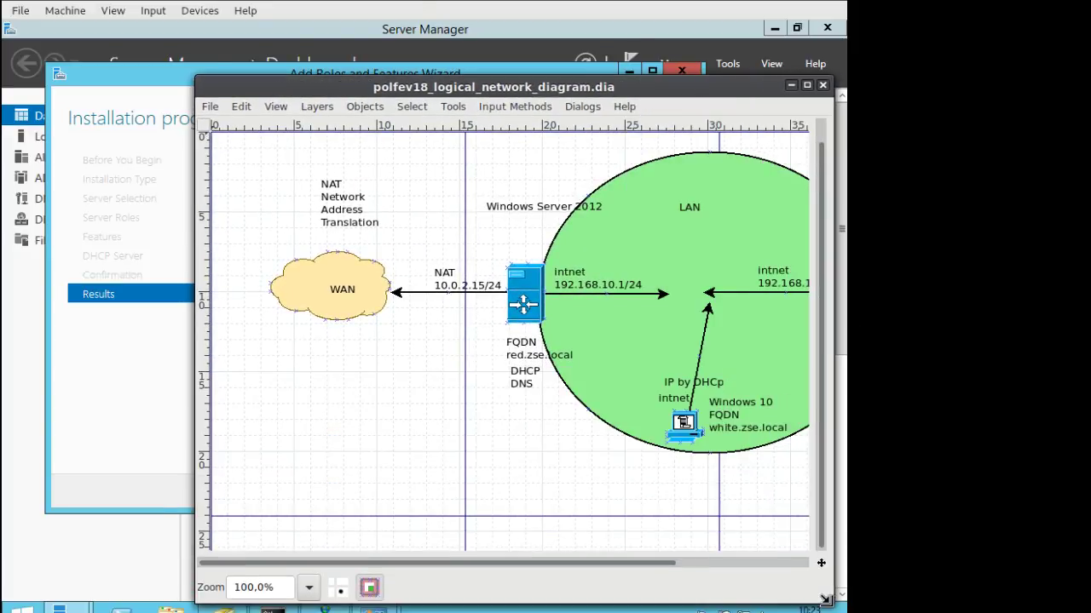
pyautogui.moveTo(514, 86); pyautogui.dragTo(345, 70)
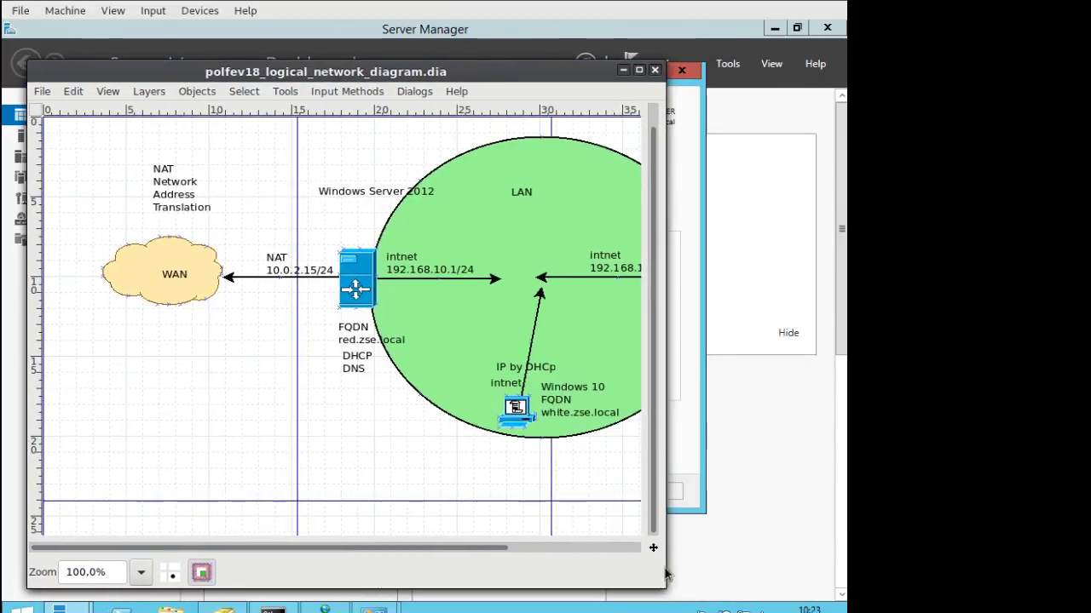
pyautogui.moveTo(666, 576); pyautogui.dragTo(835, 580)
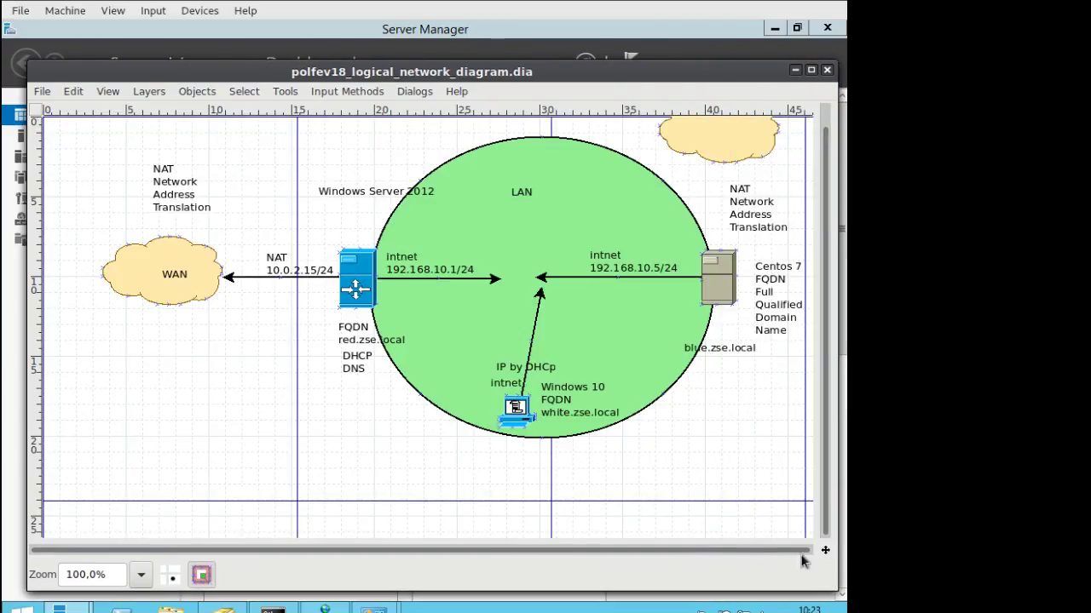
pyautogui.moveTo(293, 70); pyautogui.dragTo(266, 41)
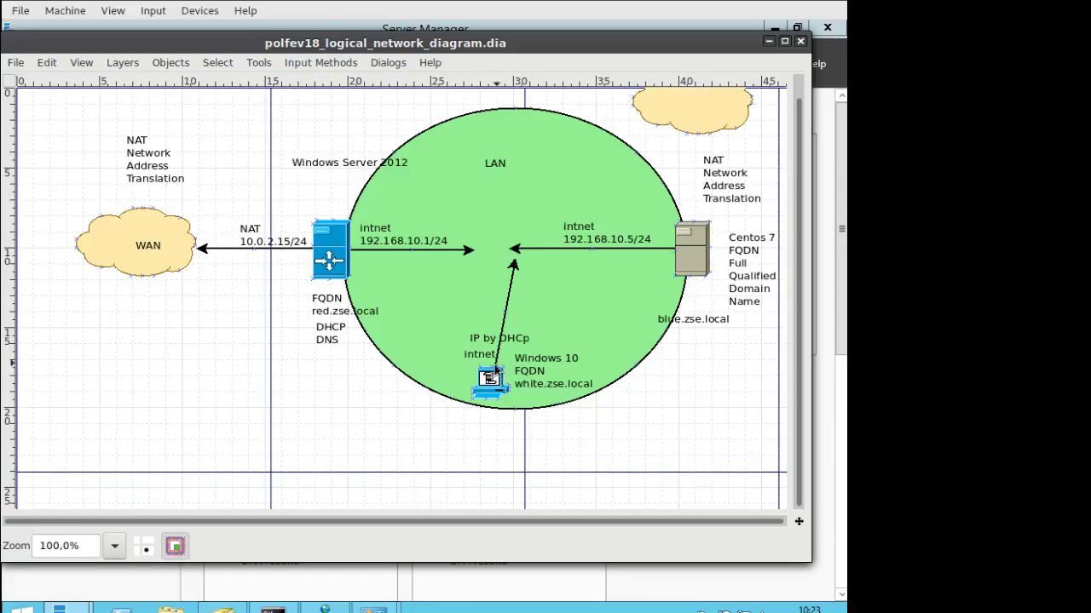
pyautogui.click(765, 41)
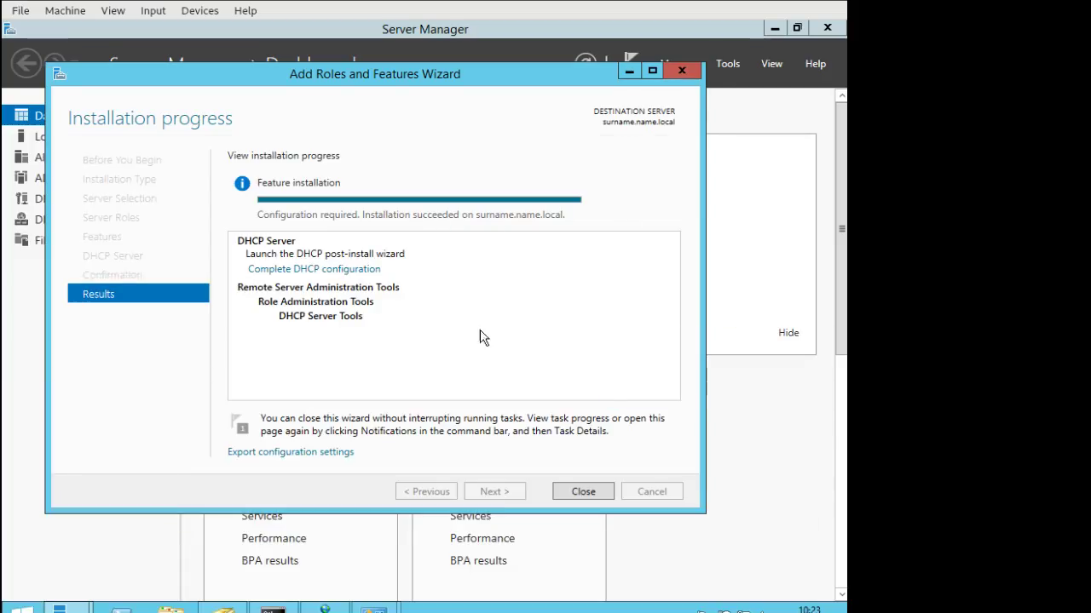
# Close the finished installation wizard and launch the DHCP console from the Tools menu.
pyautogui.click(584, 494)
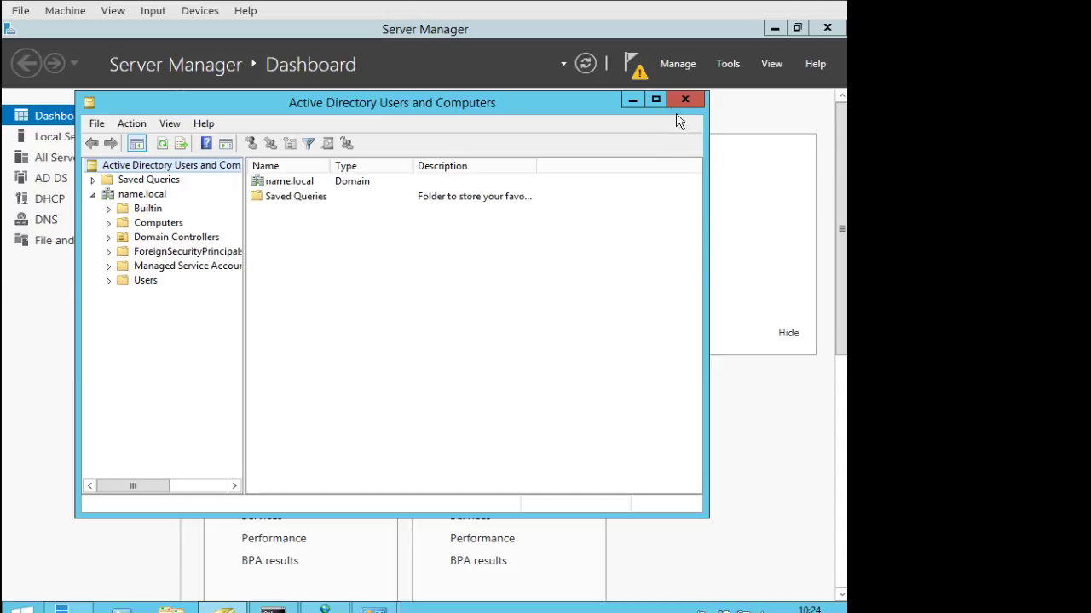
pyautogui.click(727, 64)
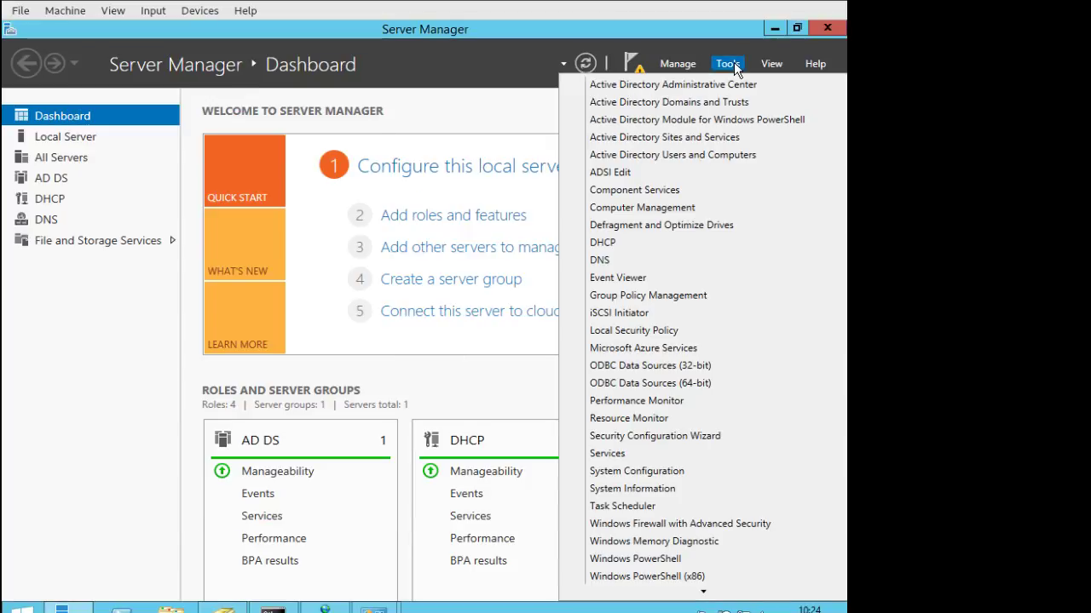
pyautogui.click(625, 243)
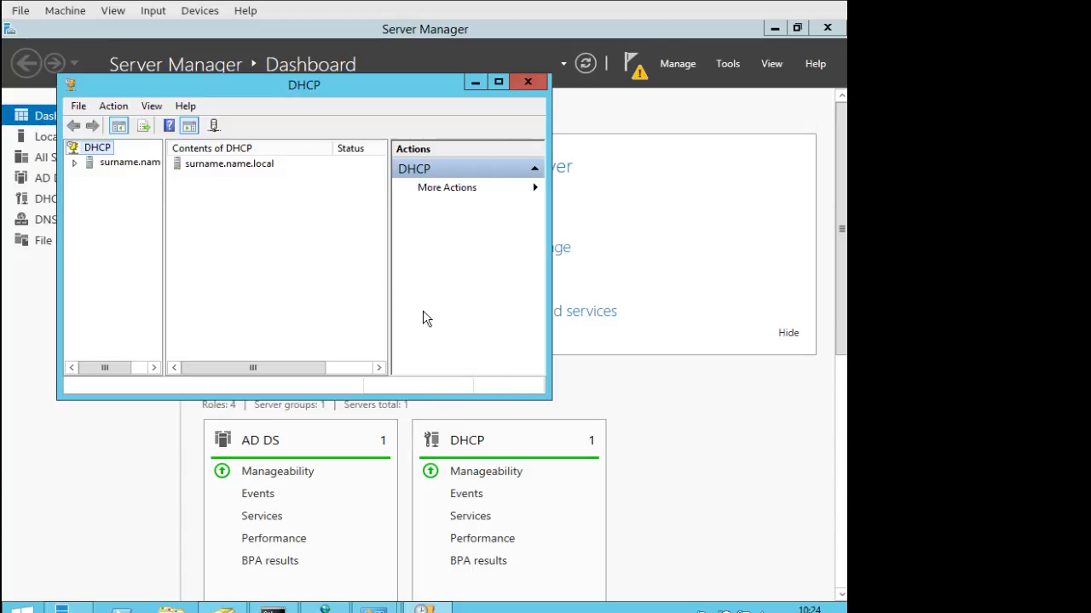
# Enlarge the DHCP console window and widen the tree pane to show the full server name.
pyautogui.moveTo(561, 414); pyautogui.dragTo(693, 535)
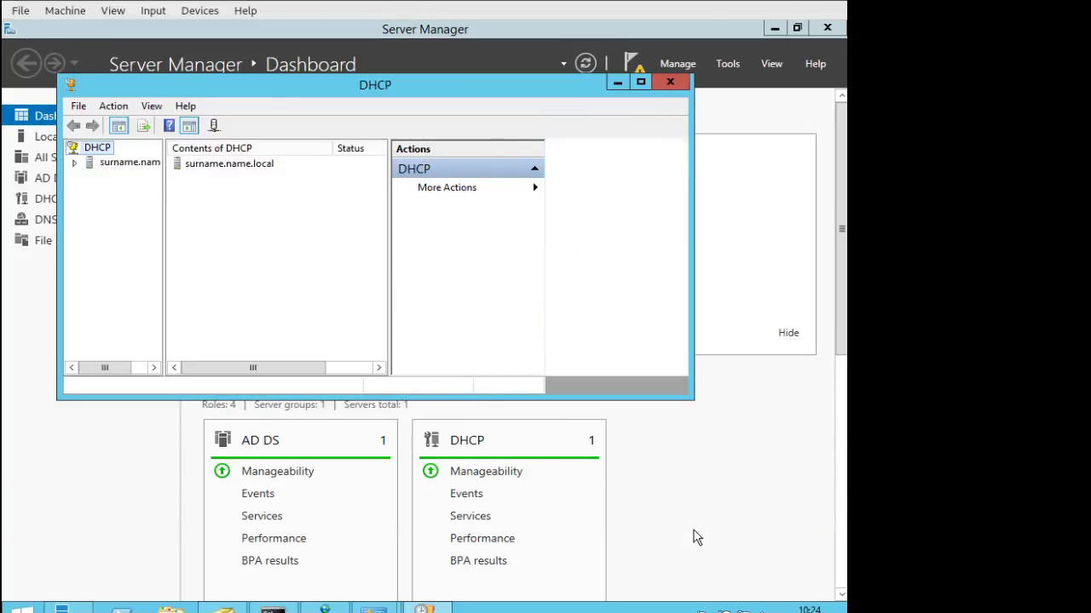
pyautogui.moveTo(689, 395); pyautogui.dragTo(764, 533)
pyautogui.moveTo(165, 181); pyautogui.dragTo(266, 184)
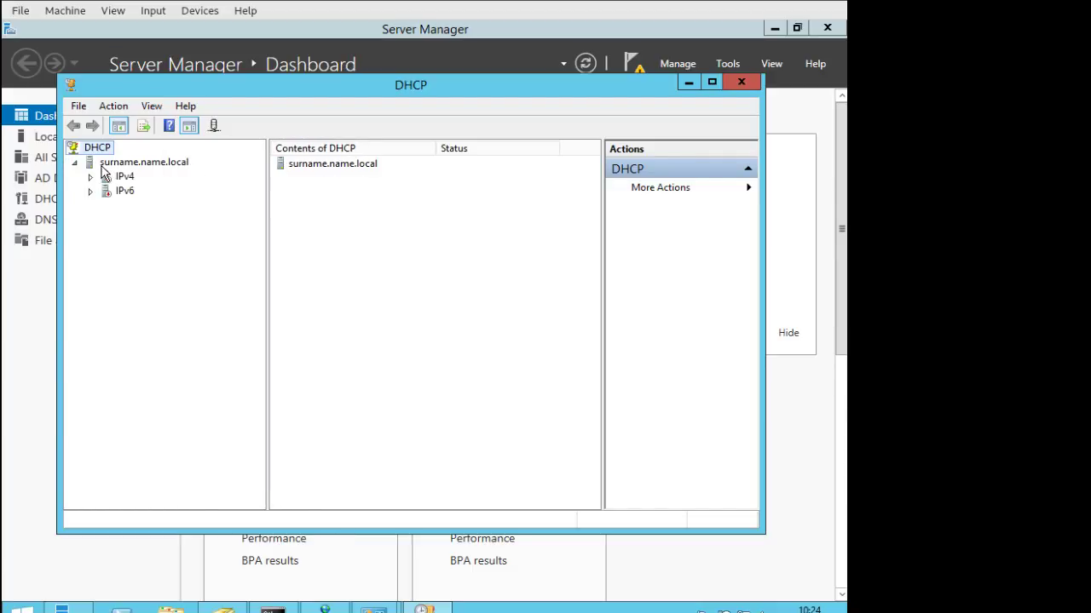
# Expand the IPv4 and IPv6 branches and review the IPv4 and server action menus.
pyautogui.click(90, 177)
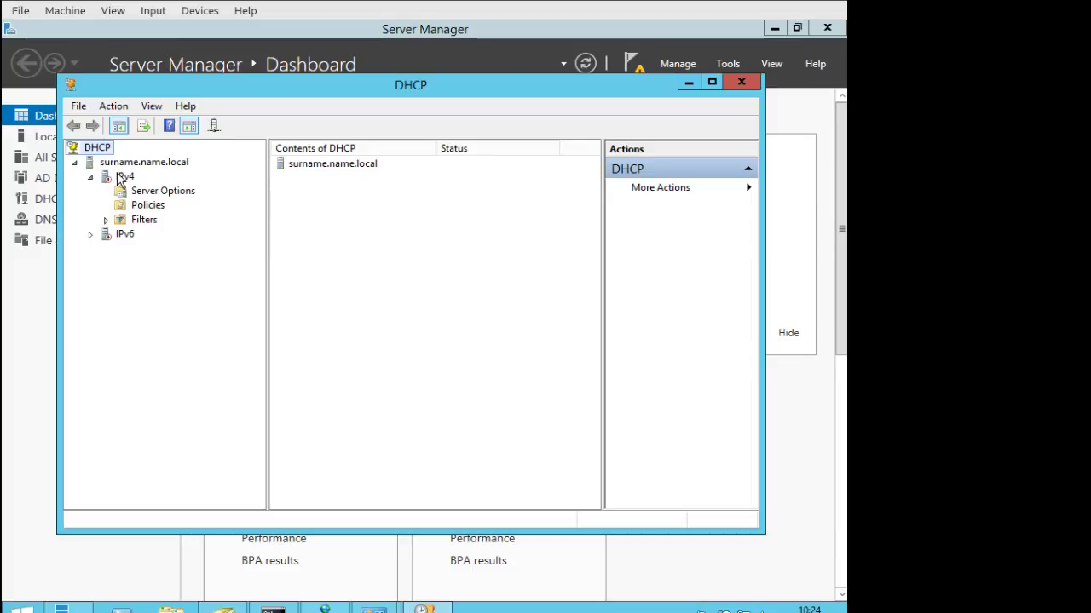
pyautogui.click(121, 177)
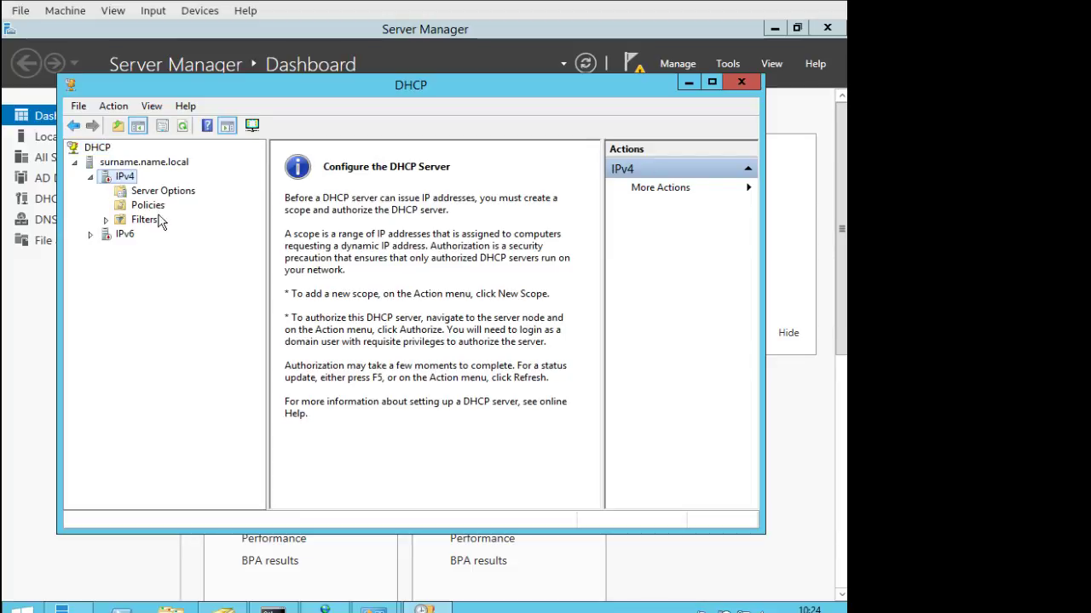
pyautogui.doubleClick(108, 232)
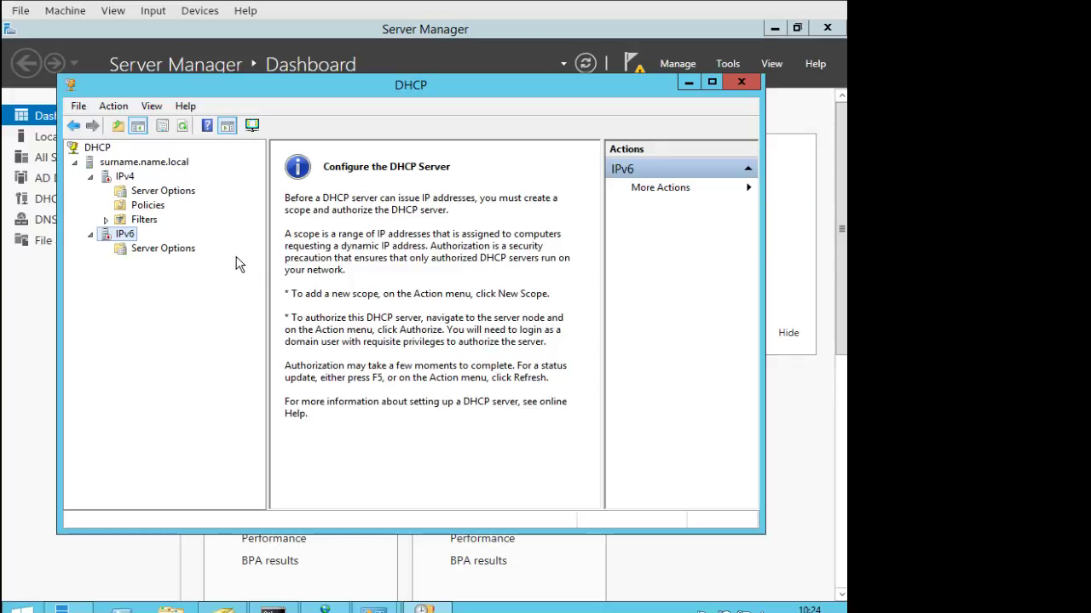
pyautogui.rightClick(123, 177)
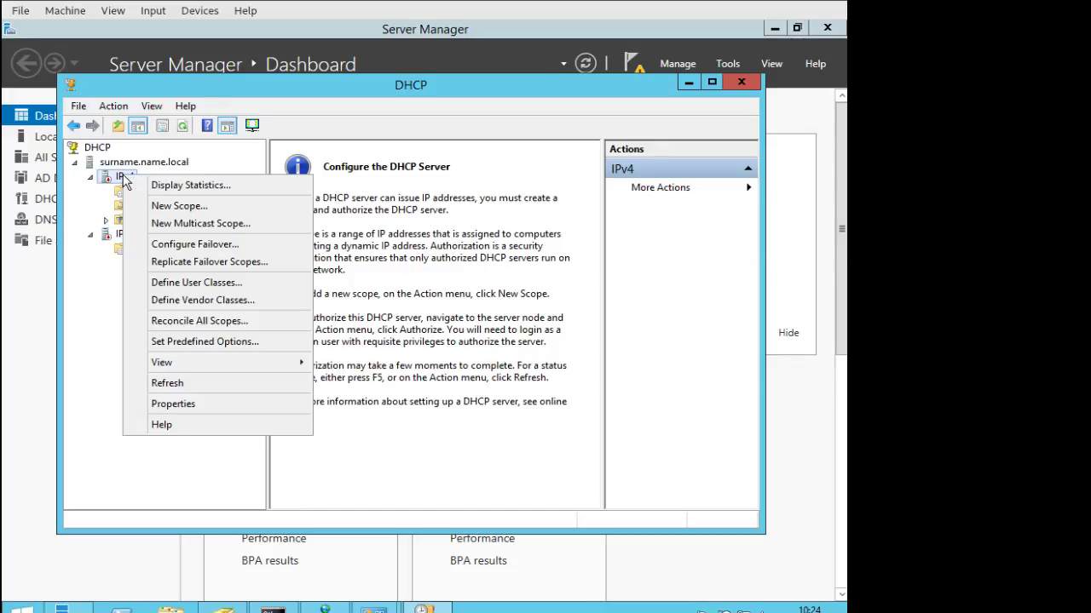
pyautogui.click(129, 168)
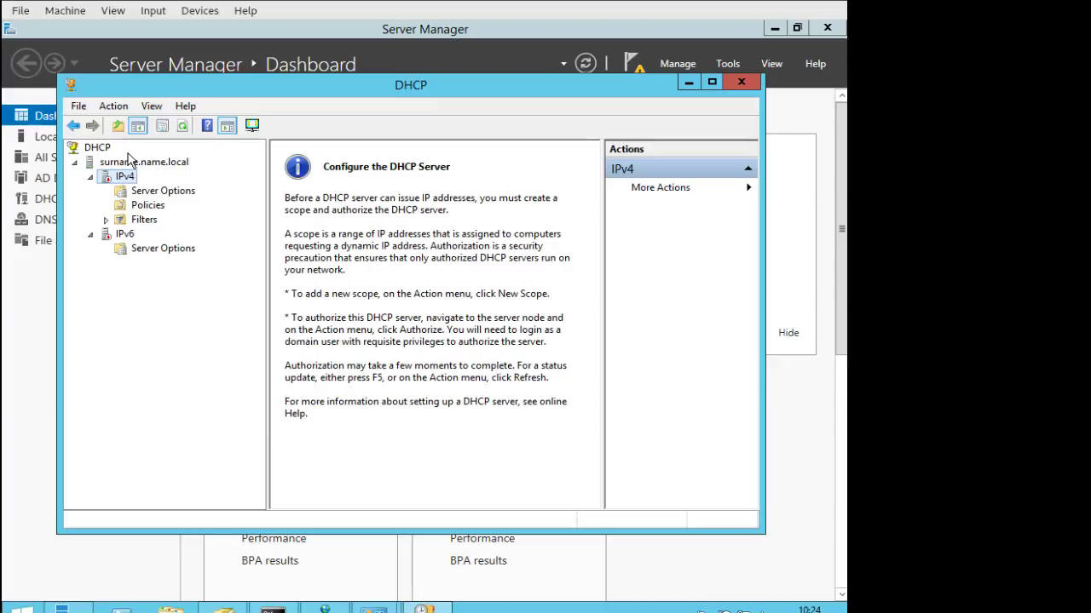
pyautogui.rightClick(132, 168)
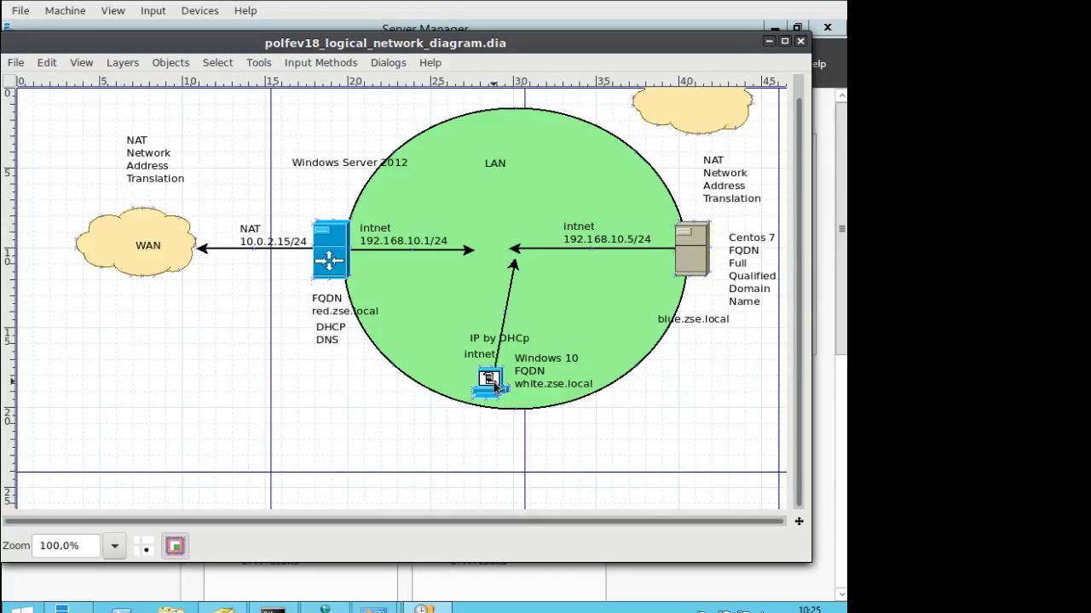
# Minimize the network diagram and select IPv4 to show its setup notice.
pyautogui.click(772, 43)
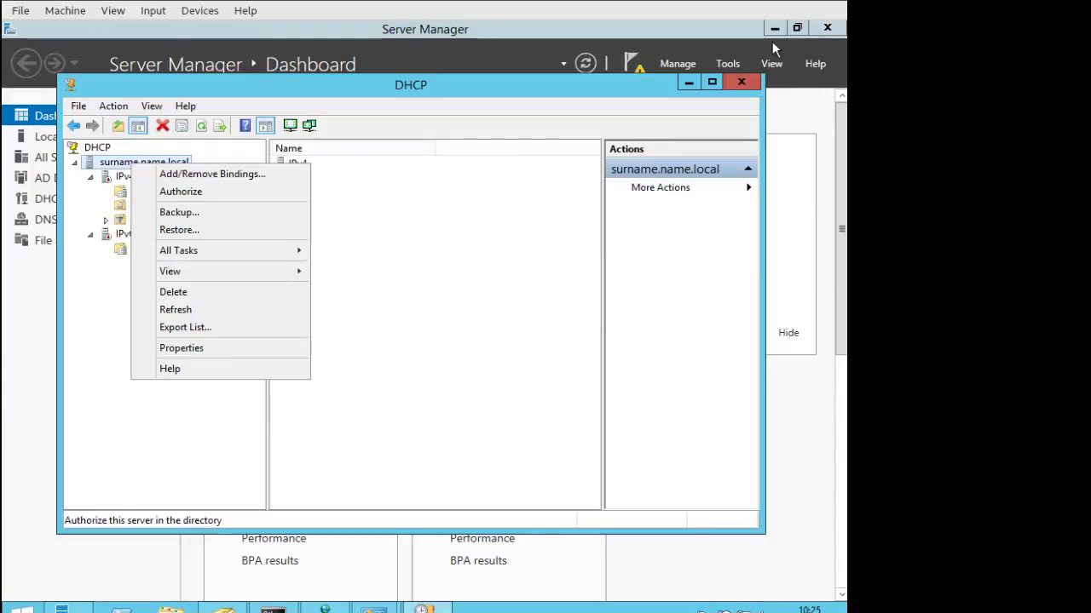
pyautogui.click(350, 183)
pyautogui.click(126, 177)
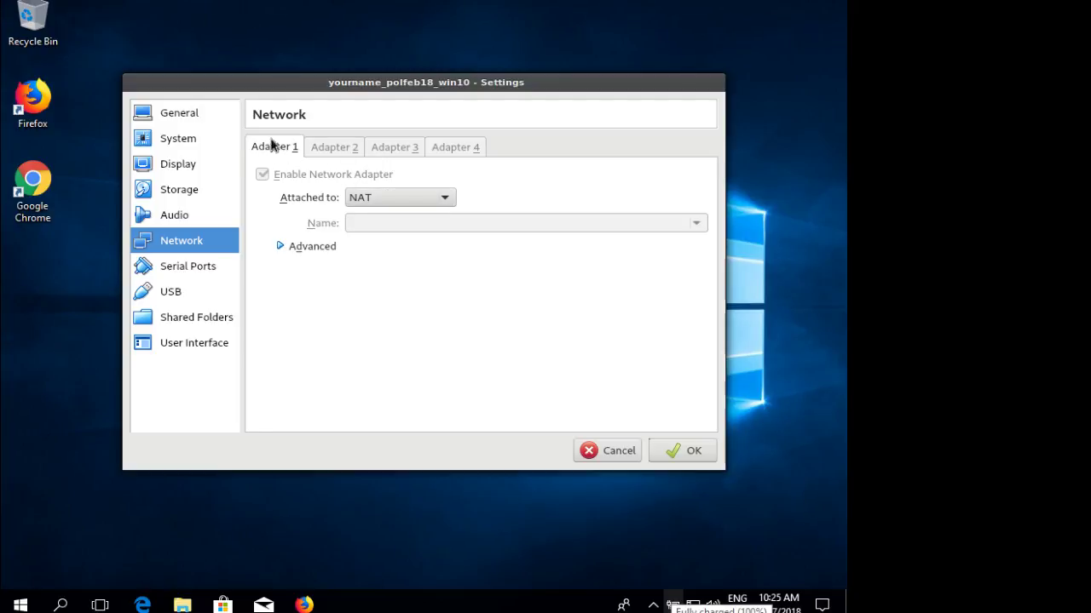
# Attach the Windows 10 VM's Adapter 1 to Internal Network named 'intnet'.
pyautogui.click(379, 198)
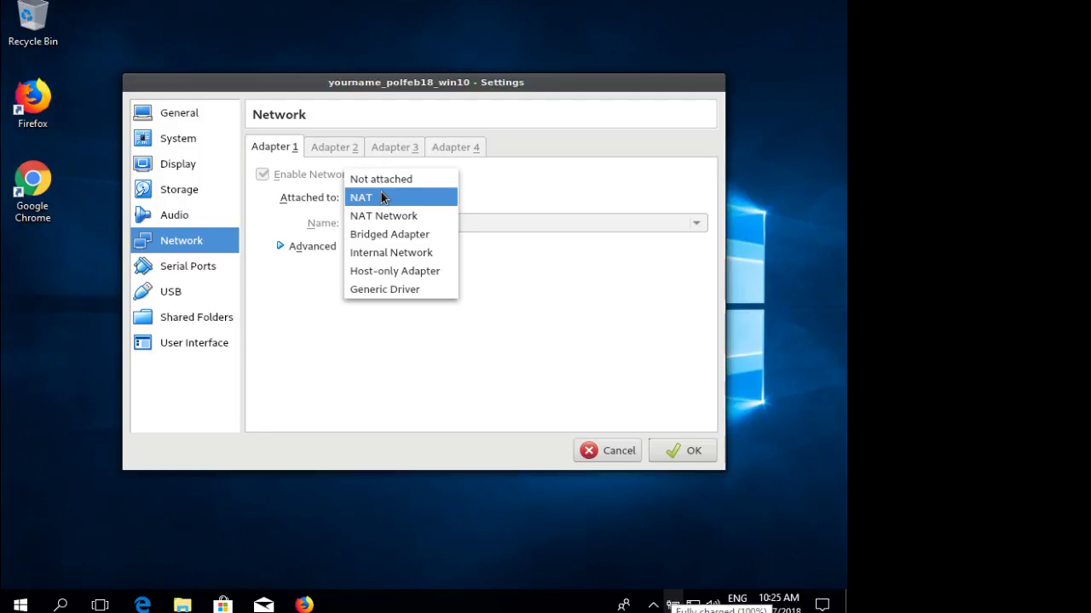
pyautogui.click(402, 253)
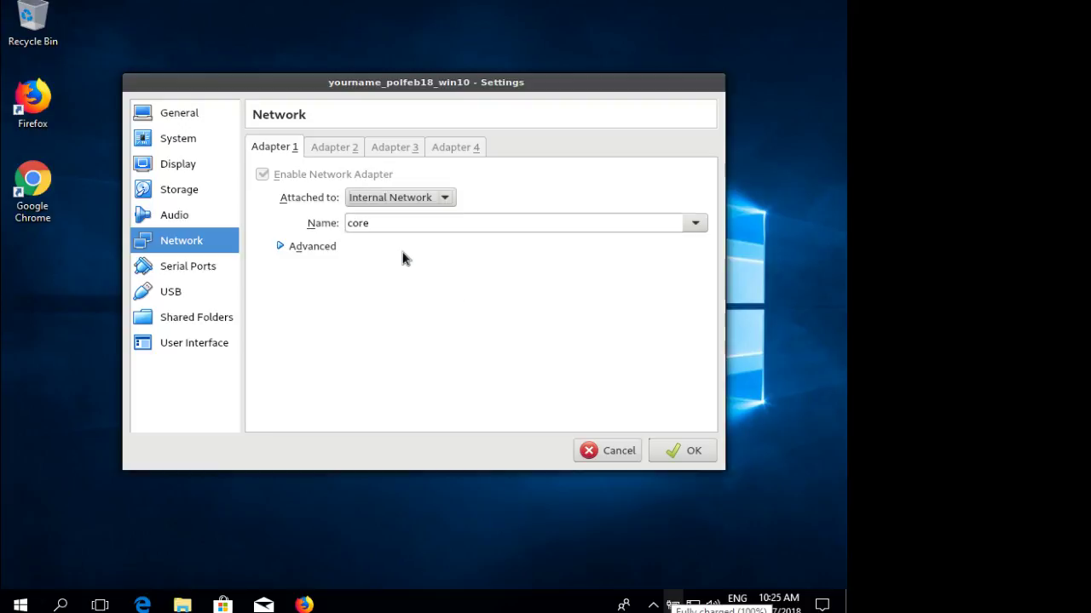
pyautogui.click(694, 223)
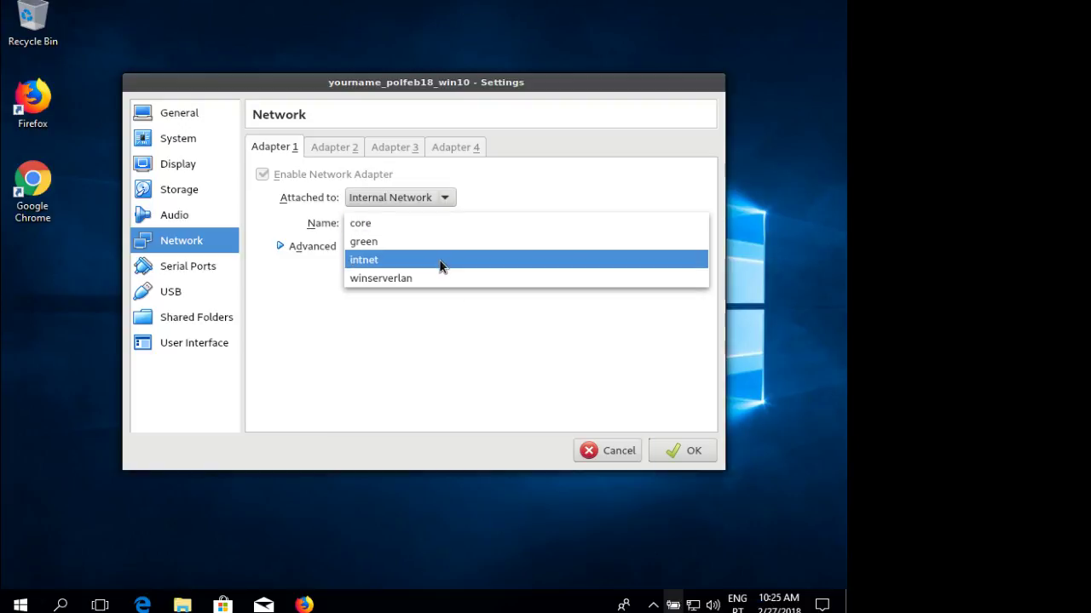
pyautogui.click(440, 265)
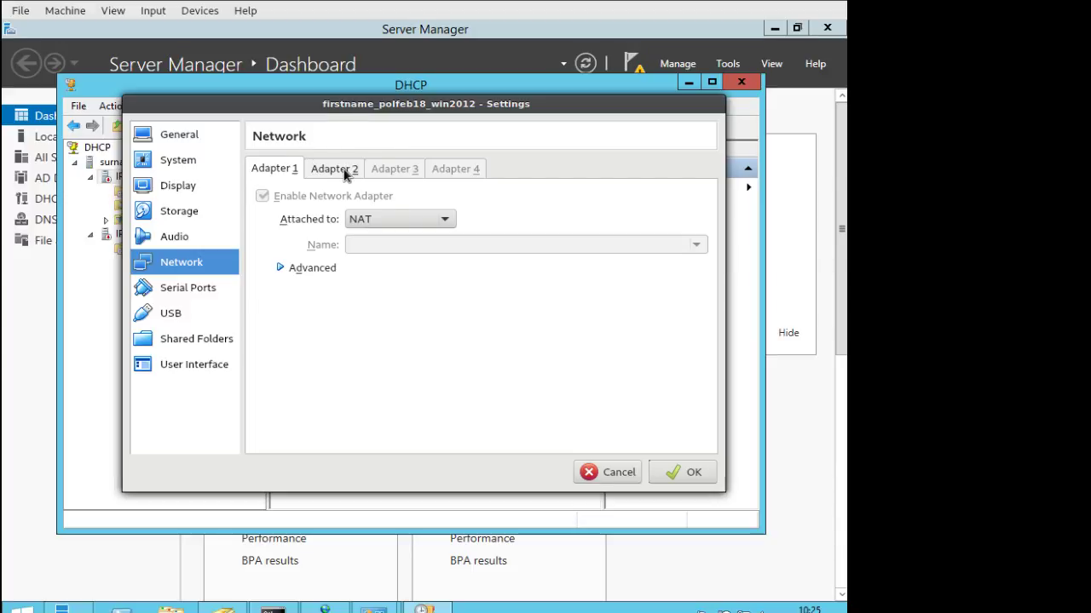
# Confirm the server's Adapter 2 also uses intnet, then save the client's network settings.
pyautogui.click(322, 169)
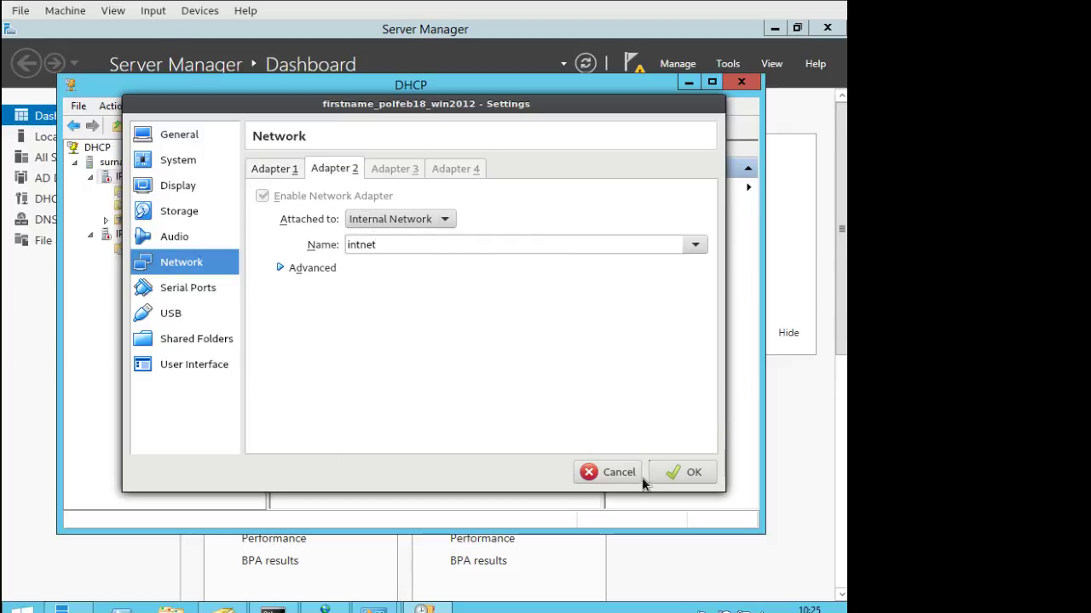
pyautogui.click(621, 470)
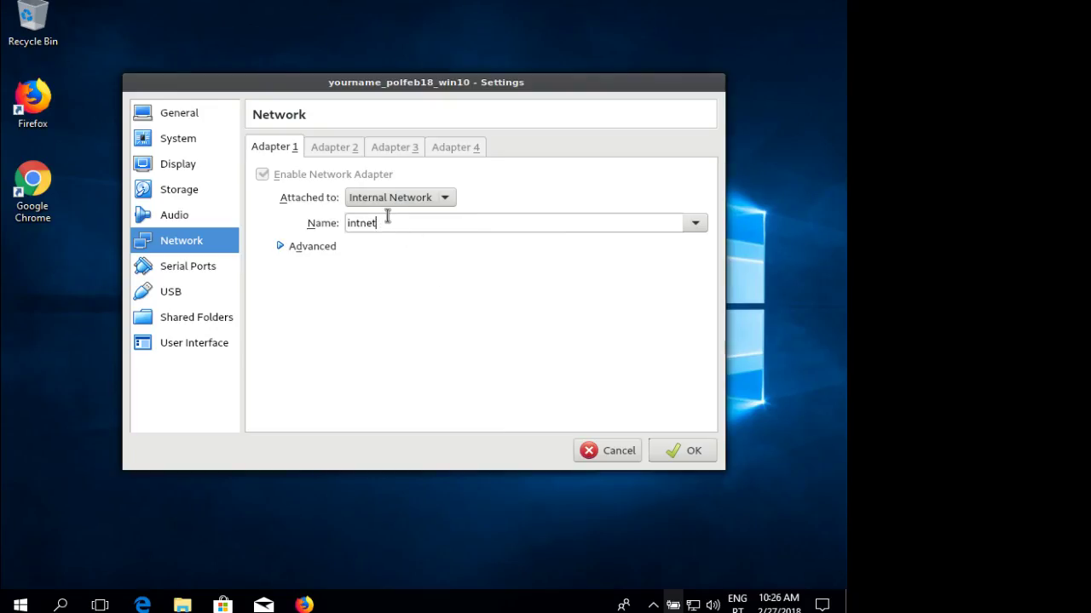
pyautogui.moveTo(387, 219); pyautogui.dragTo(329, 218)
pyautogui.click(693, 452)
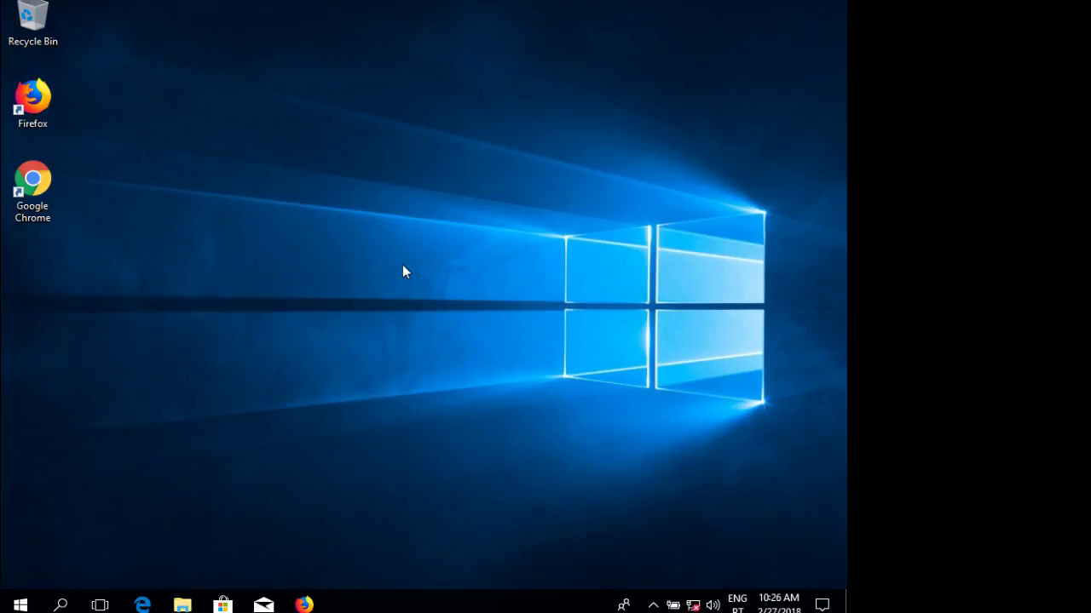
# Check the client's current network connection status from the taskbar tray.
pyautogui.rightClick(692, 605)
pyautogui.click(239, 495)
pyautogui.click(19, 604)
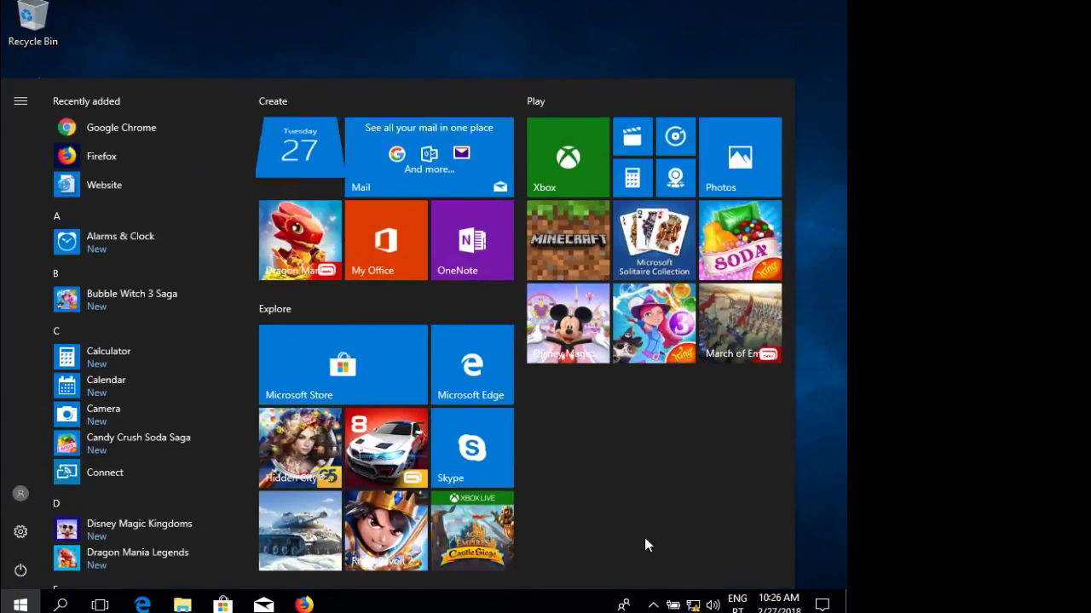
pyautogui.click(695, 605)
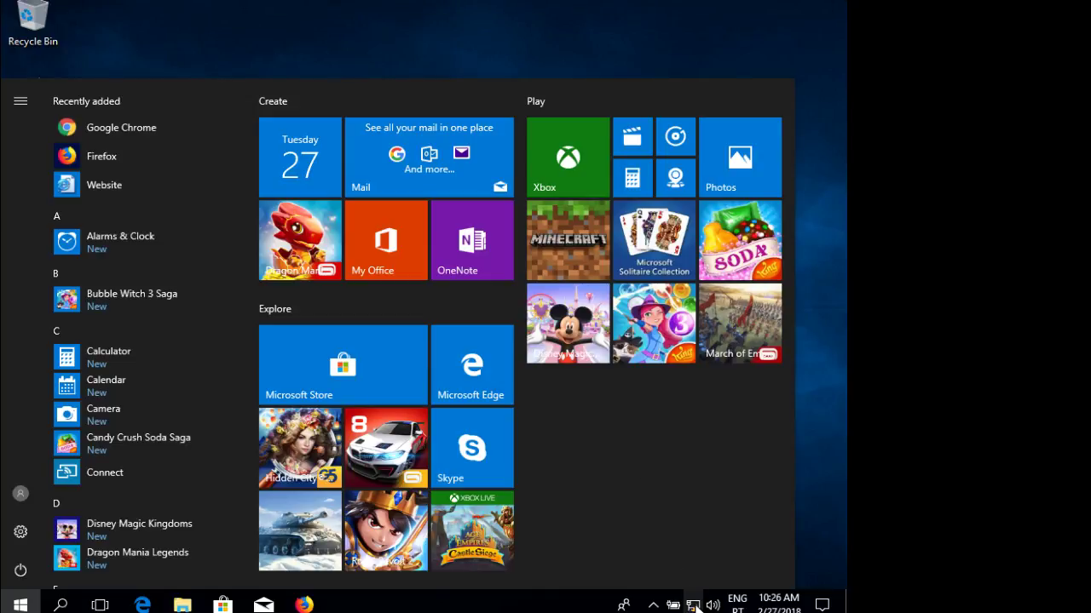
pyautogui.click(23, 601)
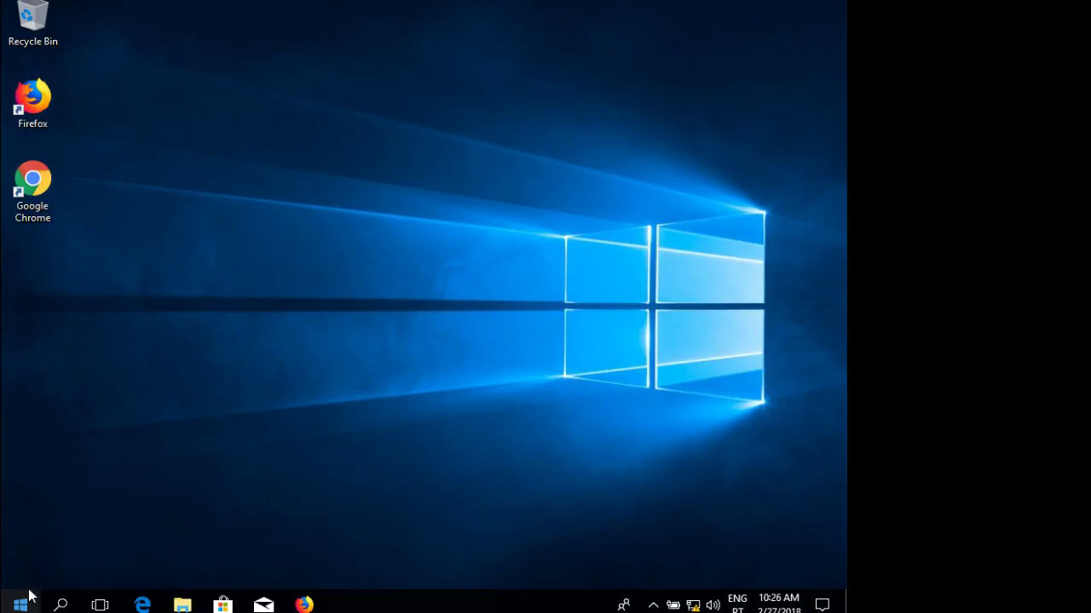
# Show the Ethernet page in Network & Internet settings and bring up the adapter list.
pyautogui.rightClick(693, 602)
pyautogui.click(516, 419)
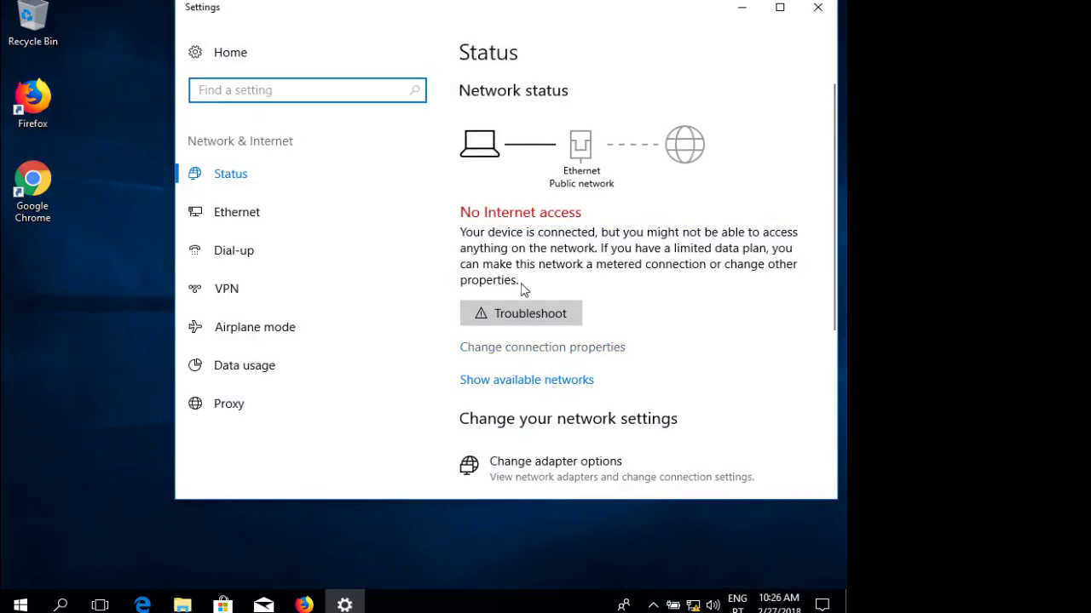
pyautogui.scroll(-3, 603, 245)
pyautogui.scroll(3, 601, 245)
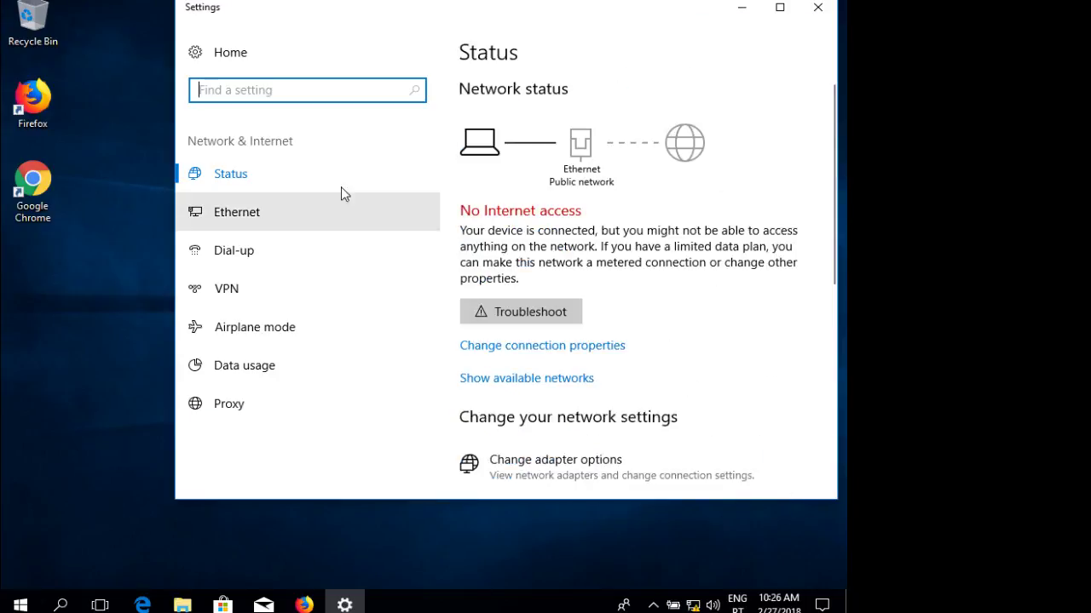
pyautogui.click(212, 215)
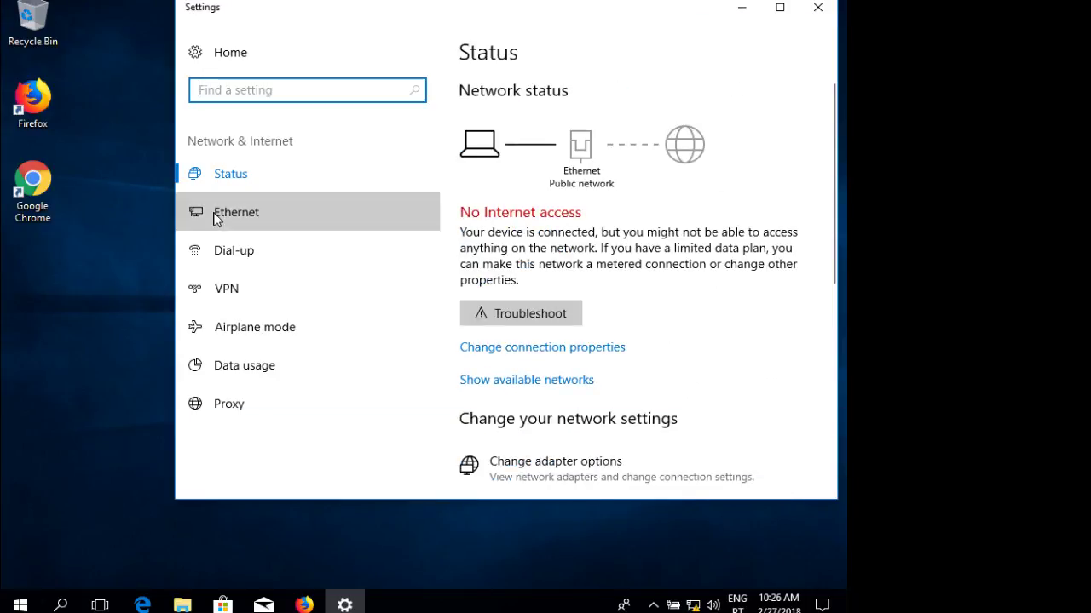
pyautogui.click(571, 228)
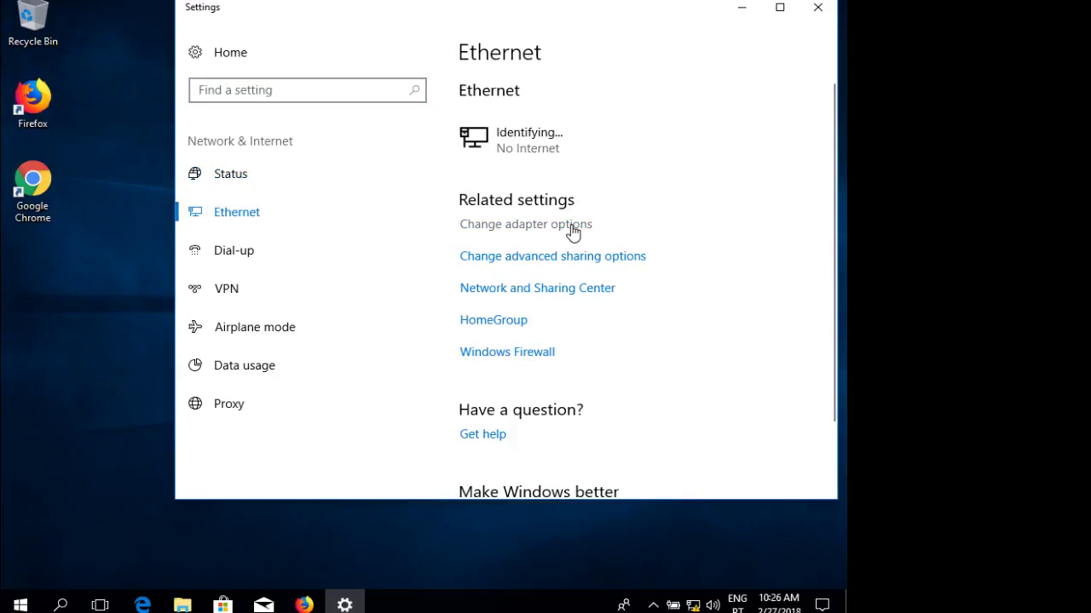
# Review the Ethernet adapter's TCP/IPv4 properties, confirming automatic IP and DNS, and cancel without changes.
pyautogui.click(205, 166)
pyautogui.rightClick(201, 167)
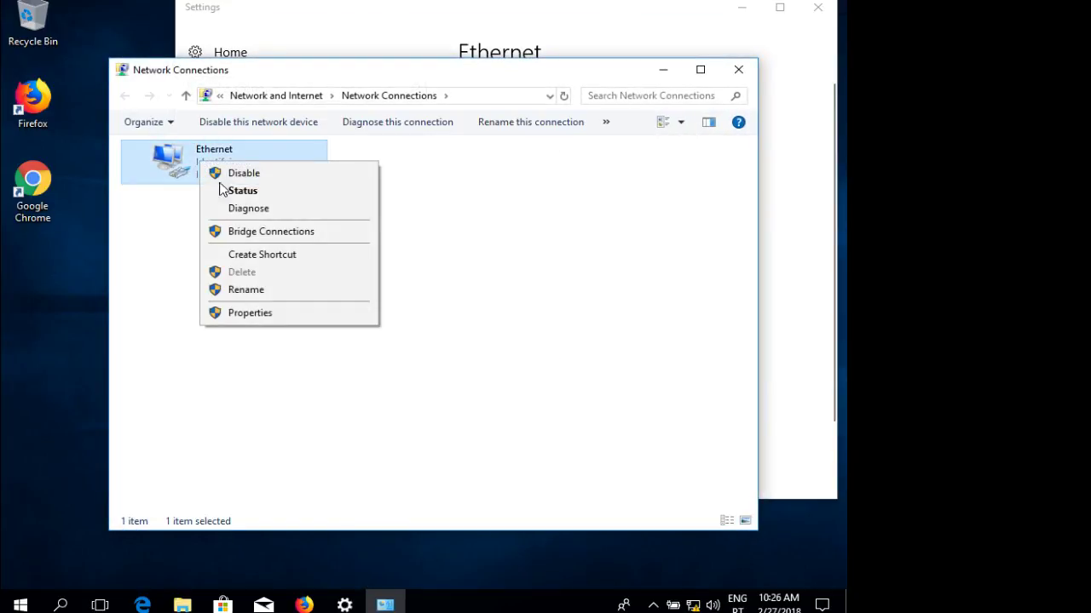
pyautogui.click(244, 312)
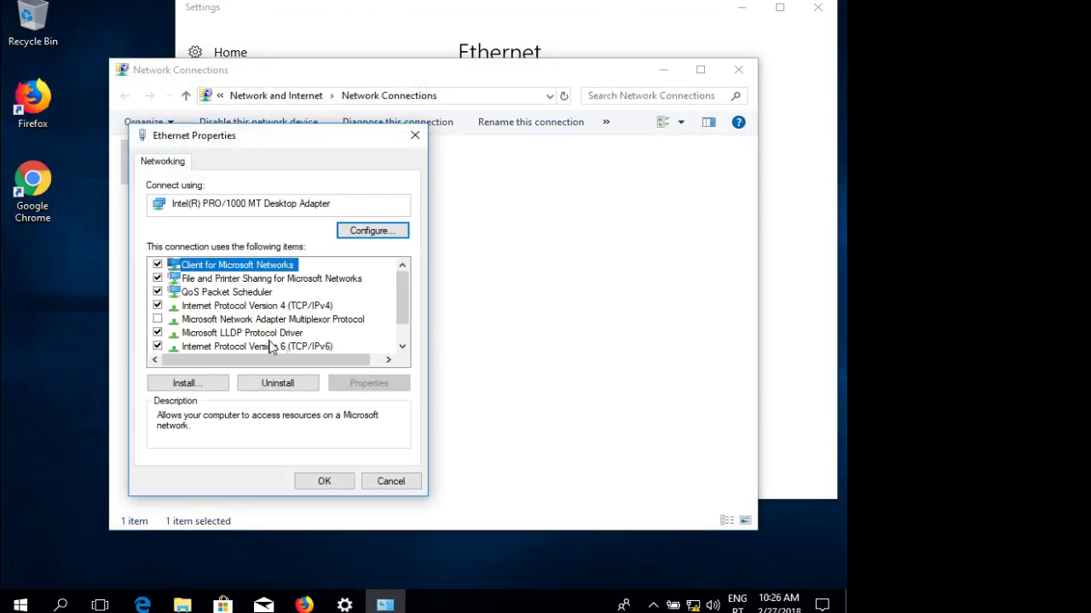
pyautogui.click(293, 306)
pyautogui.click(403, 385)
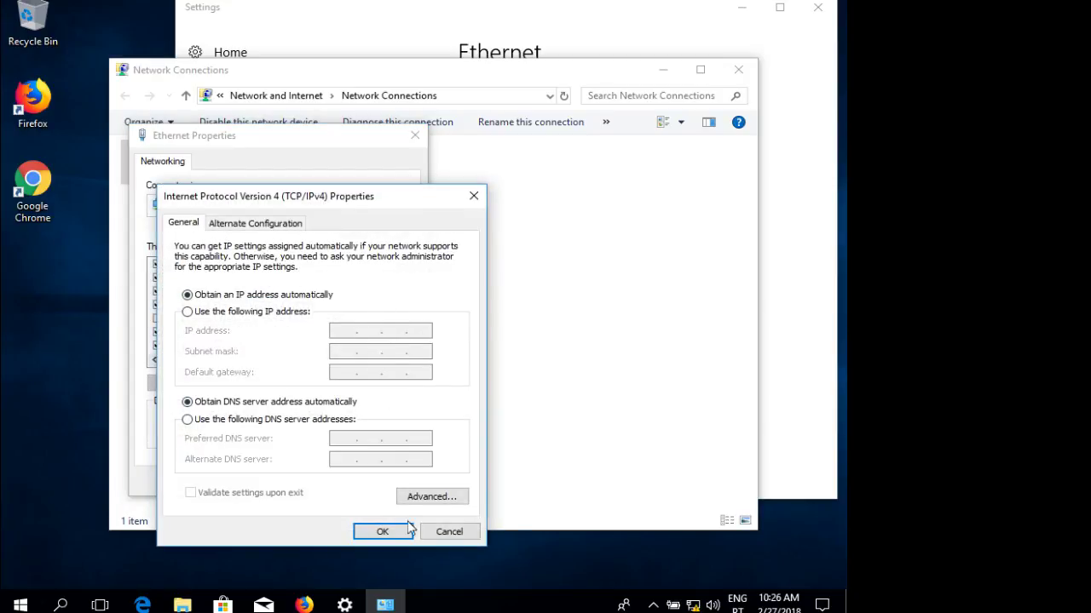
pyautogui.click(448, 532)
pyautogui.click(403, 484)
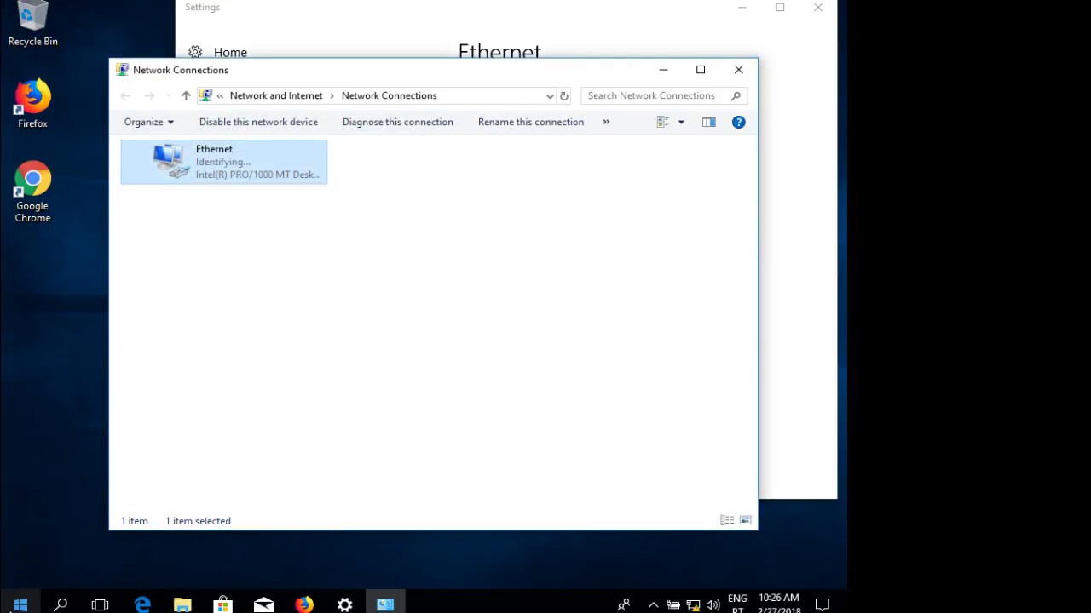
pyautogui.click(21, 605)
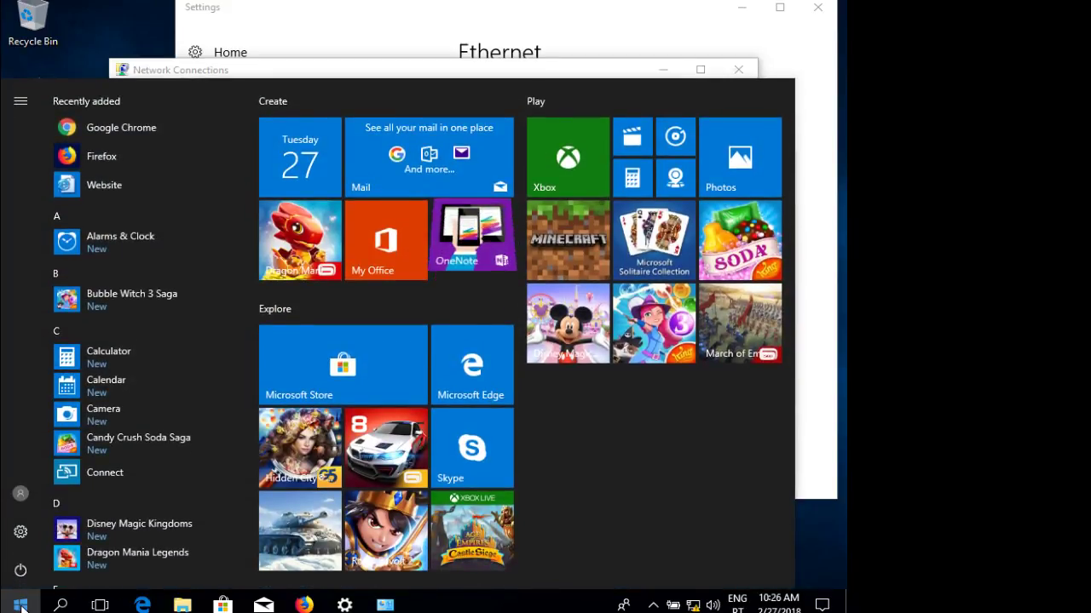
# Launch Command Prompt from a 'cmd' Start search and bring up its Properties.
pyautogui.write('cm')
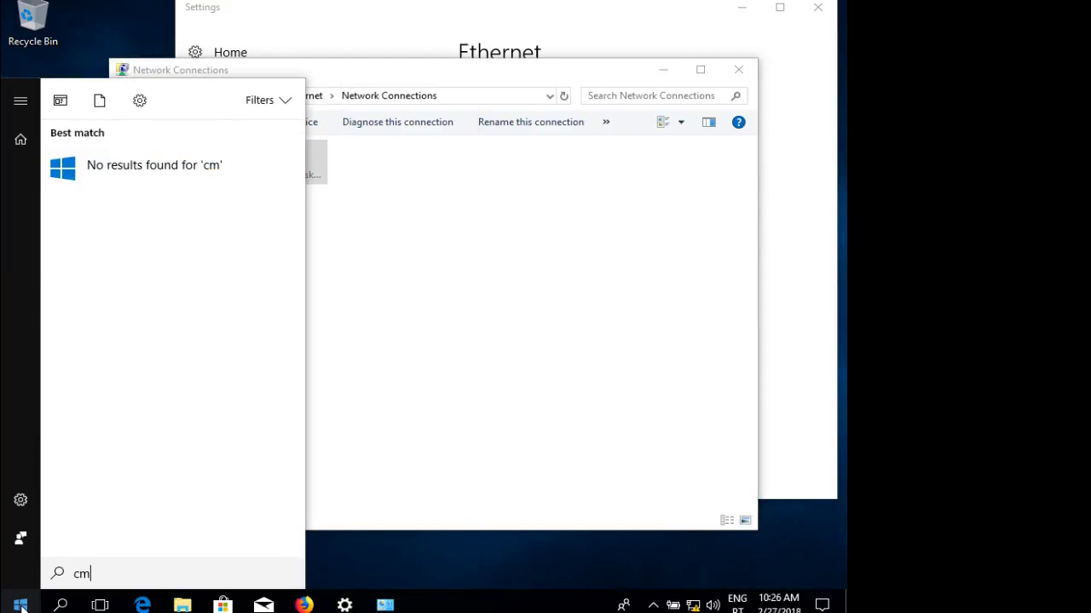
pyautogui.press('BackSpace')
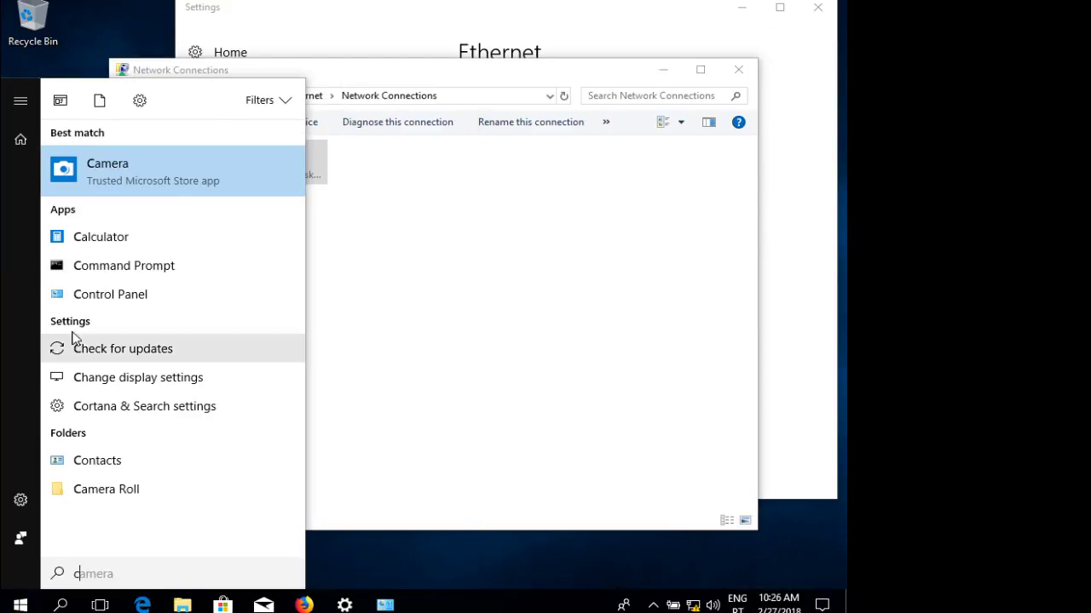
pyautogui.click(111, 267)
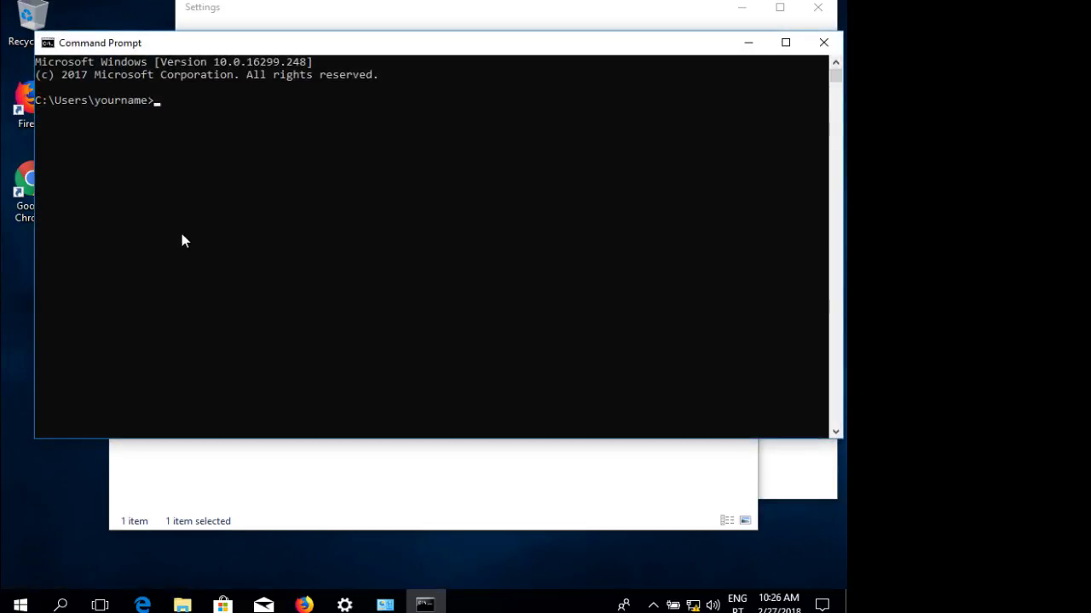
pyautogui.click(48, 44)
pyautogui.click(114, 197)
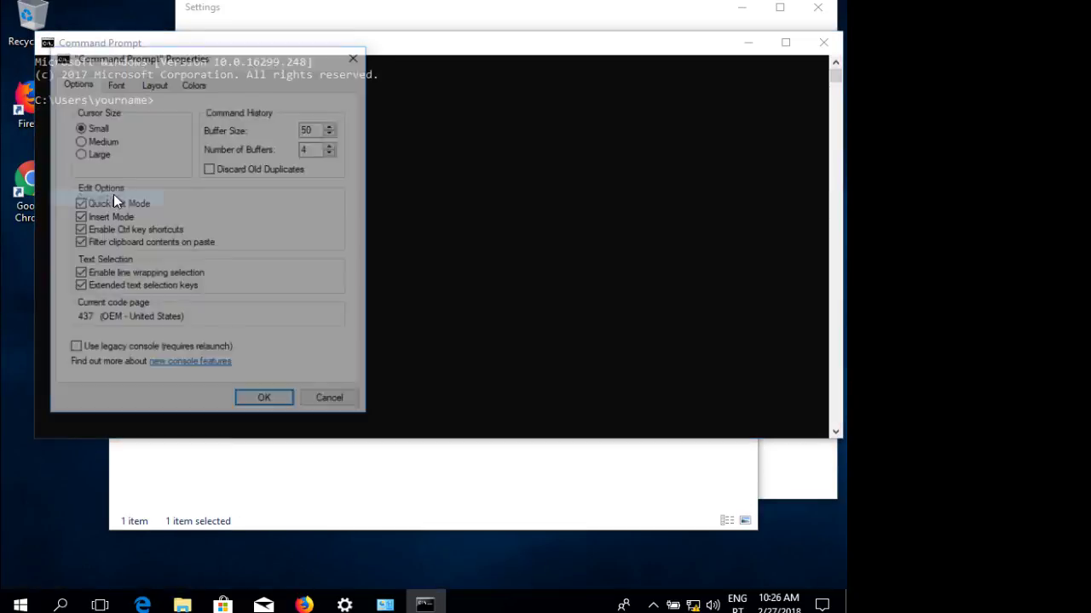
# Set the console font size to 24, with a white background and blue screen text.
pyautogui.click(115, 82)
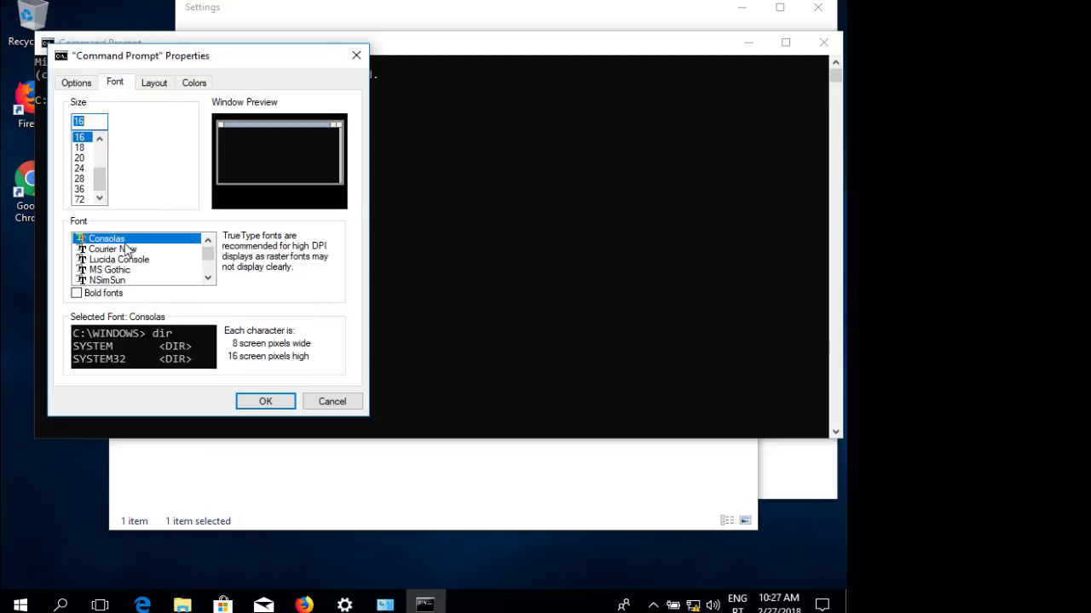
pyautogui.click(155, 83)
pyautogui.click(118, 83)
pyautogui.click(81, 169)
pyautogui.click(194, 83)
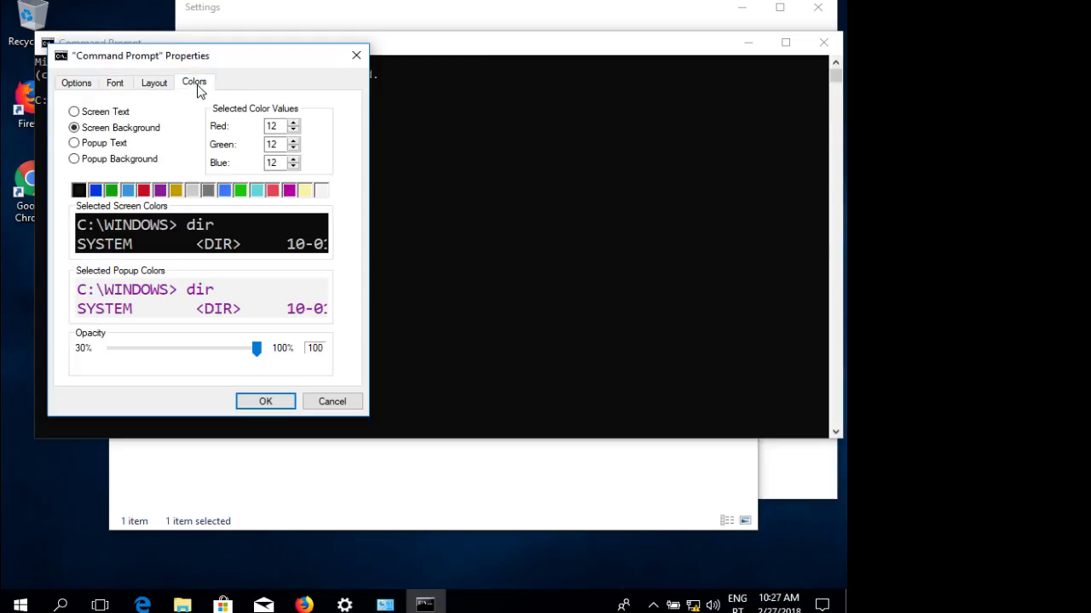
pyautogui.click(316, 191)
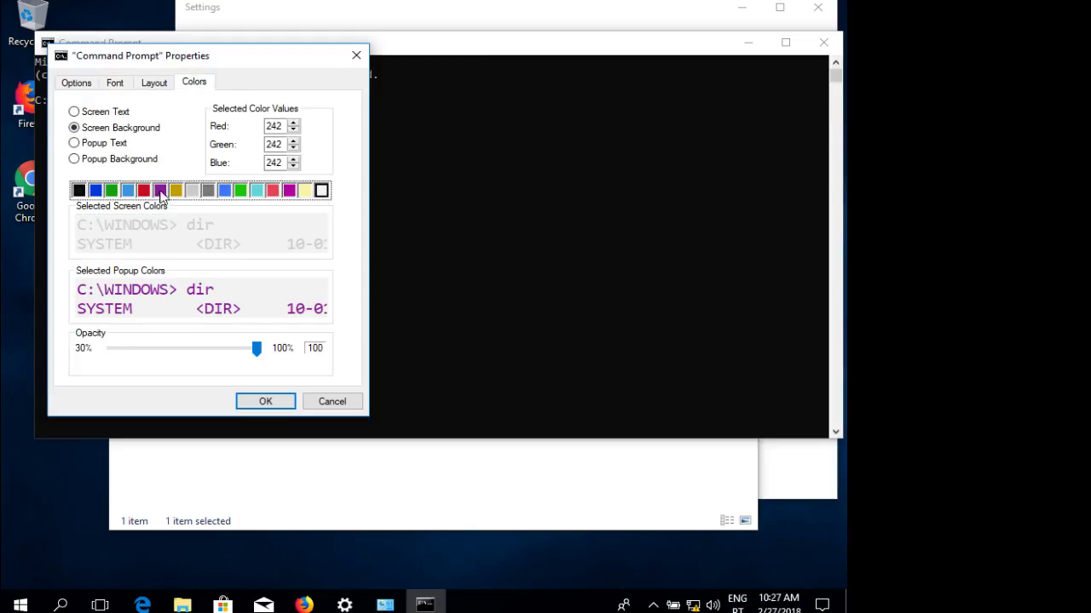
pyautogui.click(98, 112)
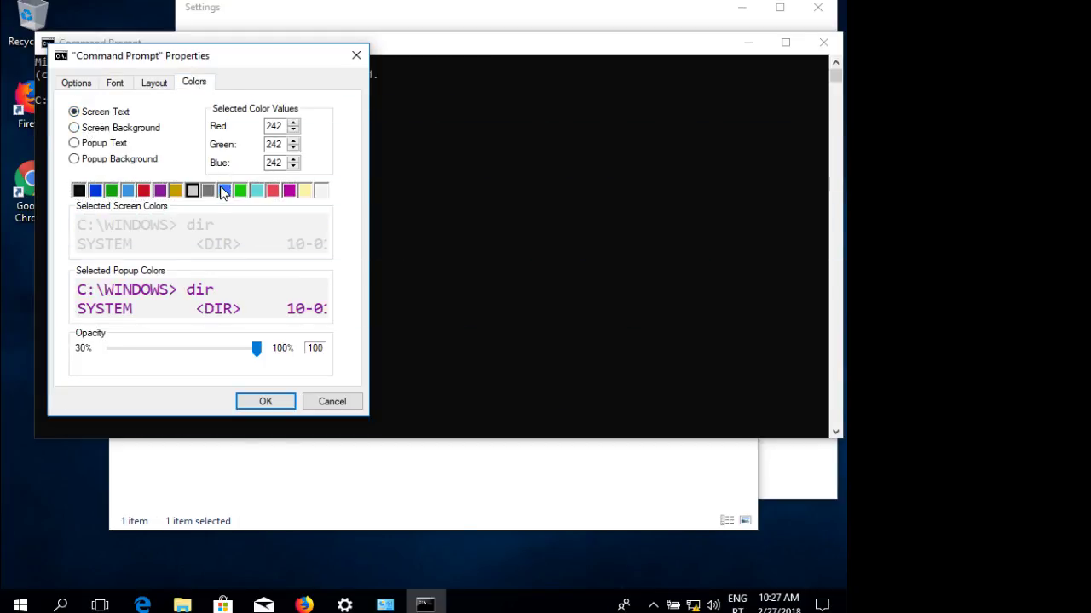
pyautogui.click(225, 190)
pyautogui.click(282, 403)
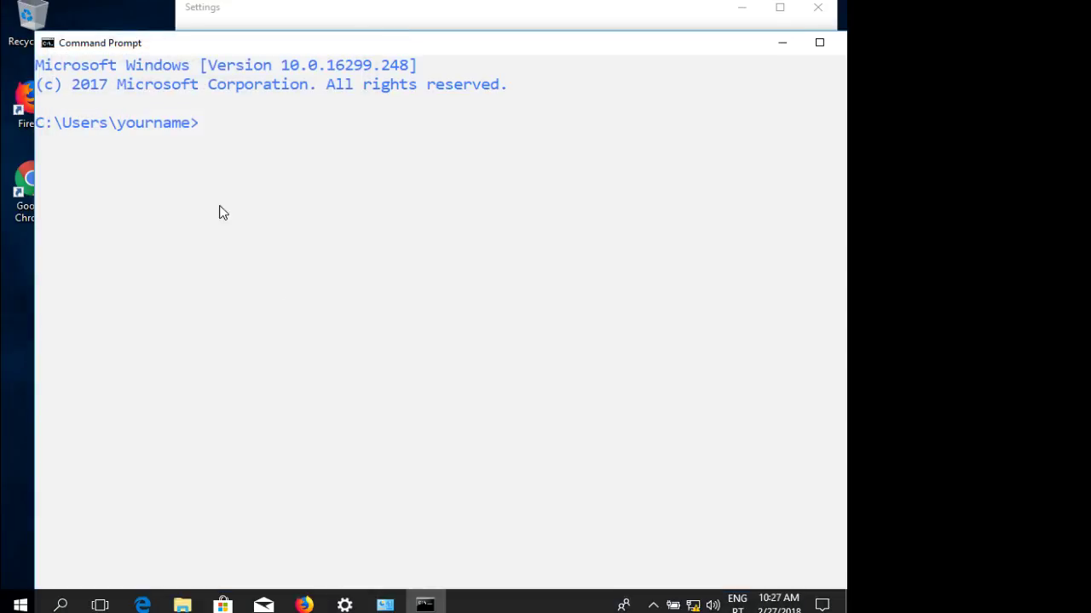
# Go to the drive root and list the full network configuration with ipconfig /all.
pyautogui.write('cd \\')
pyautogui.press('Return')
pyautogui.write('ipconfig /a')
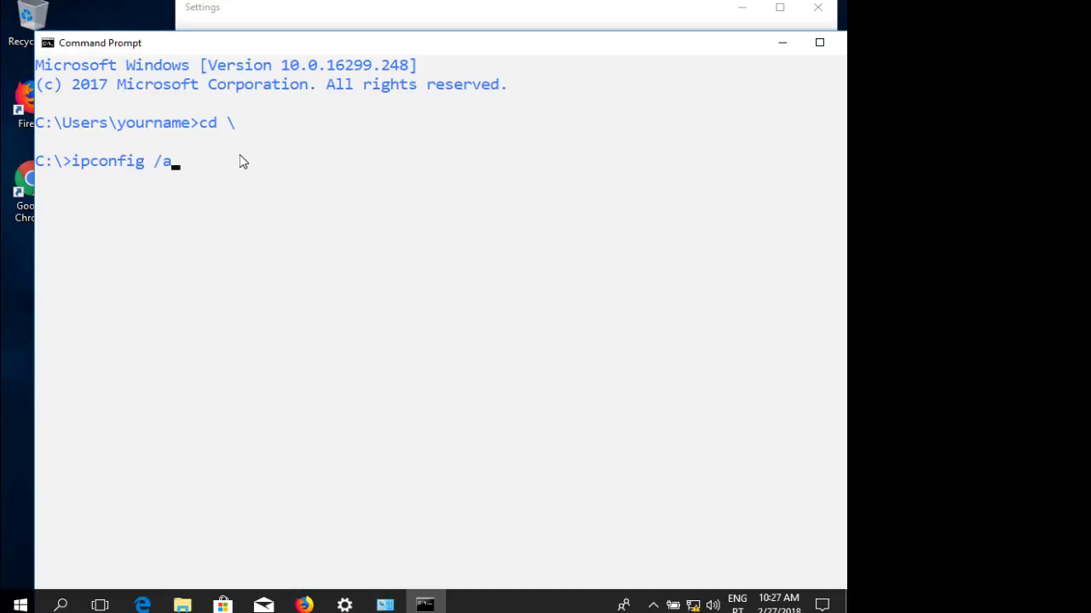
pyautogui.write('ll')
pyautogui.press('Return')
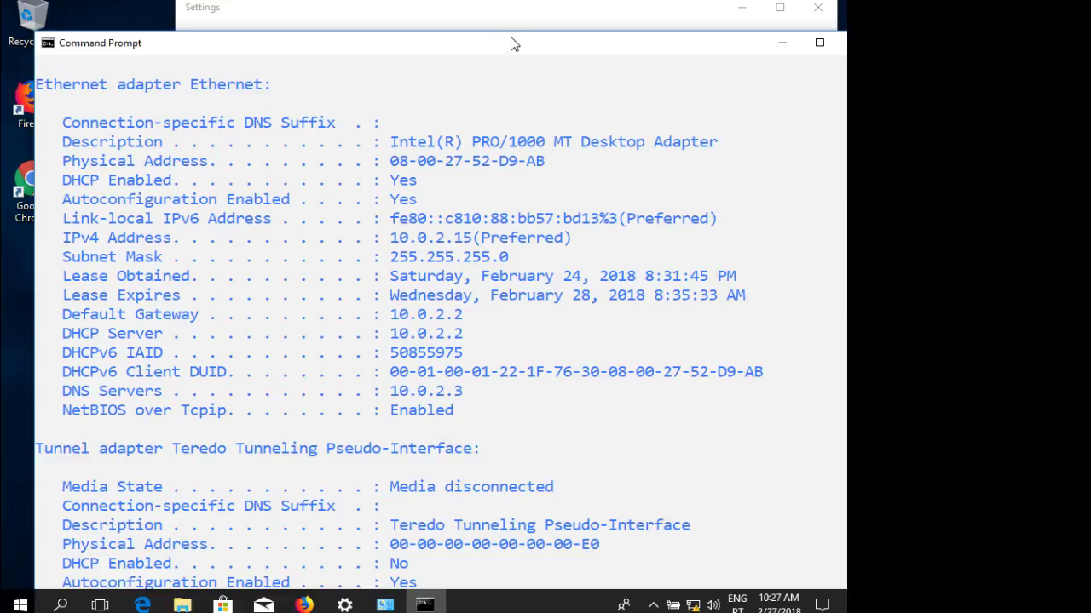
pyautogui.moveTo(511, 34)
pyautogui.mouseDown()
pyautogui.moveTo(512, 146)
pyautogui.moveTo(499, 35)
pyautogui.mouseUp()
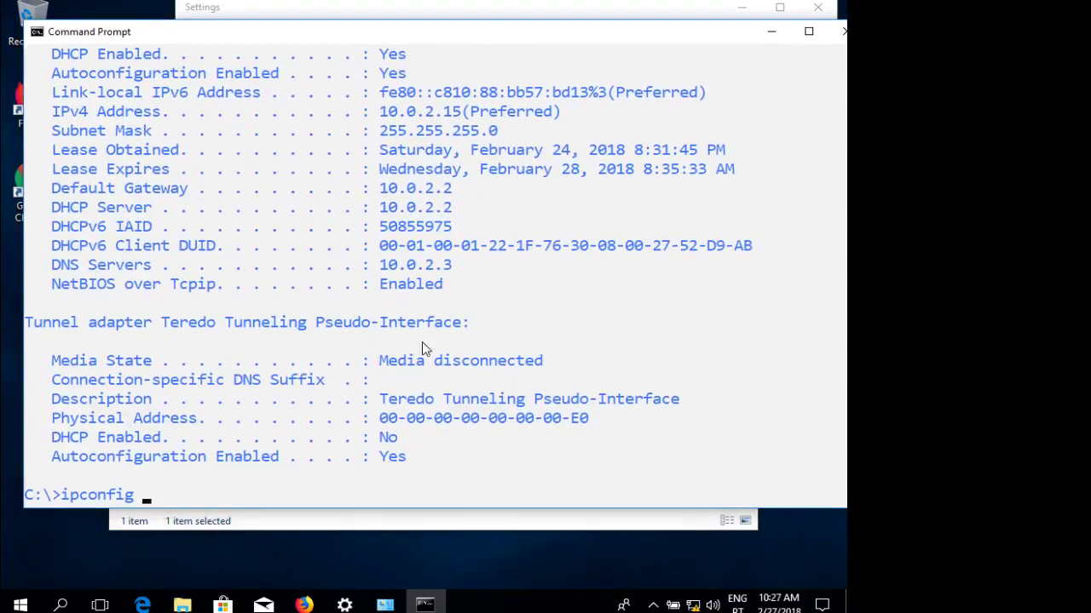
# Release the DHCP lease with ipconfig /release, then request a new one with ipconfig /renew.
pyautogui.write('/release')
pyautogui.press('Return')
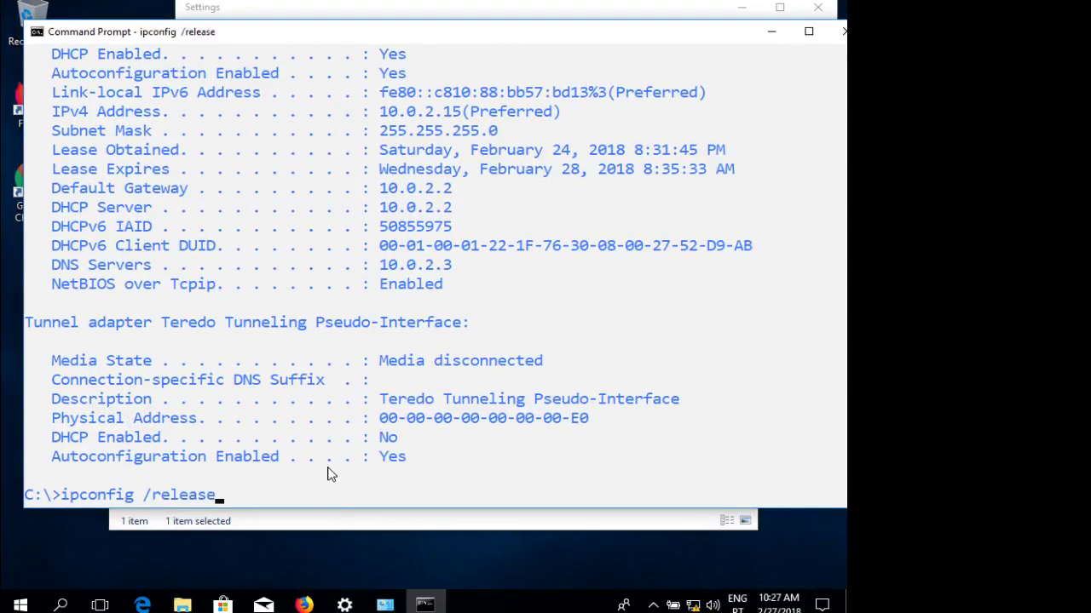
pyautogui.press('Up')
pyautogui.press('BackSpace')
pyautogui.press('BackSpace')
pyautogui.press('BackSpace')
pyautogui.press('BackSpace')
pyautogui.press('BackSpace')
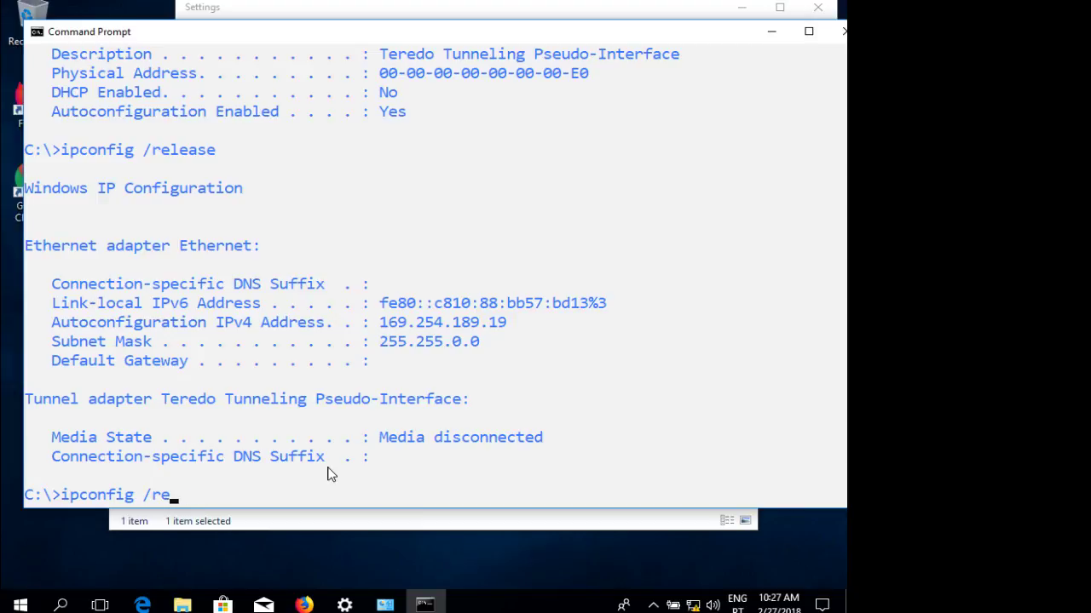
pyautogui.write('new')
pyautogui.press('Return')
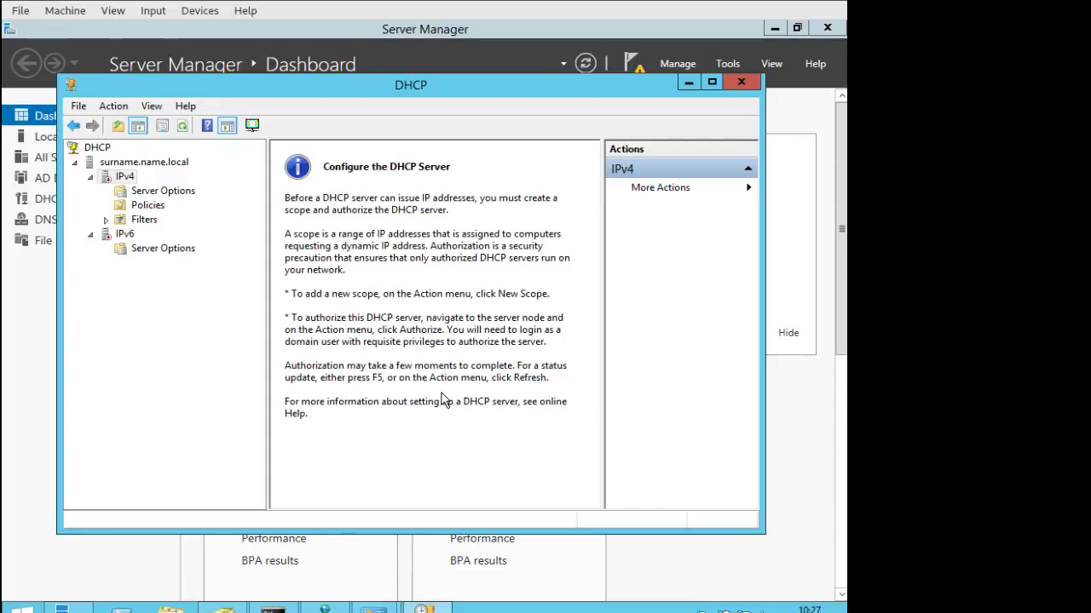
# Authorize the DHCP server surname.name.local in Active Directory.
pyautogui.click(129, 163)
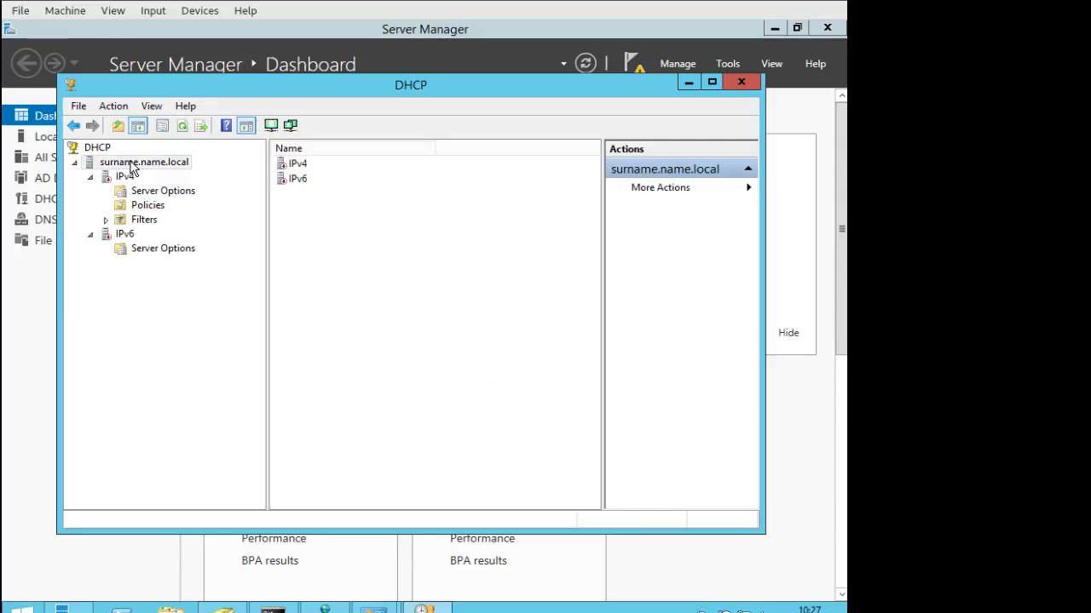
pyautogui.rightClick(132, 171)
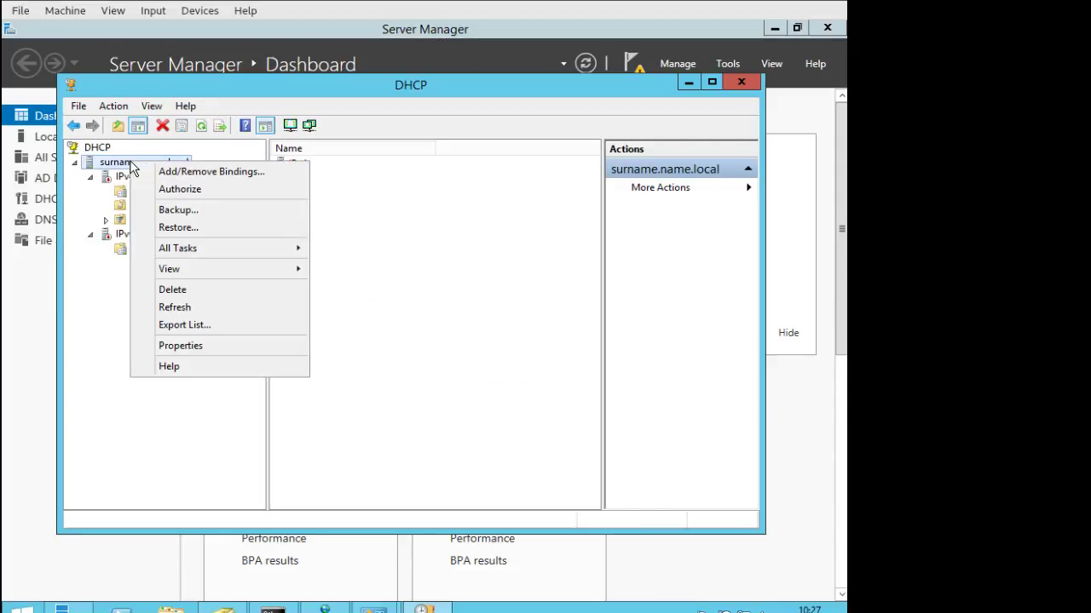
pyautogui.click(167, 189)
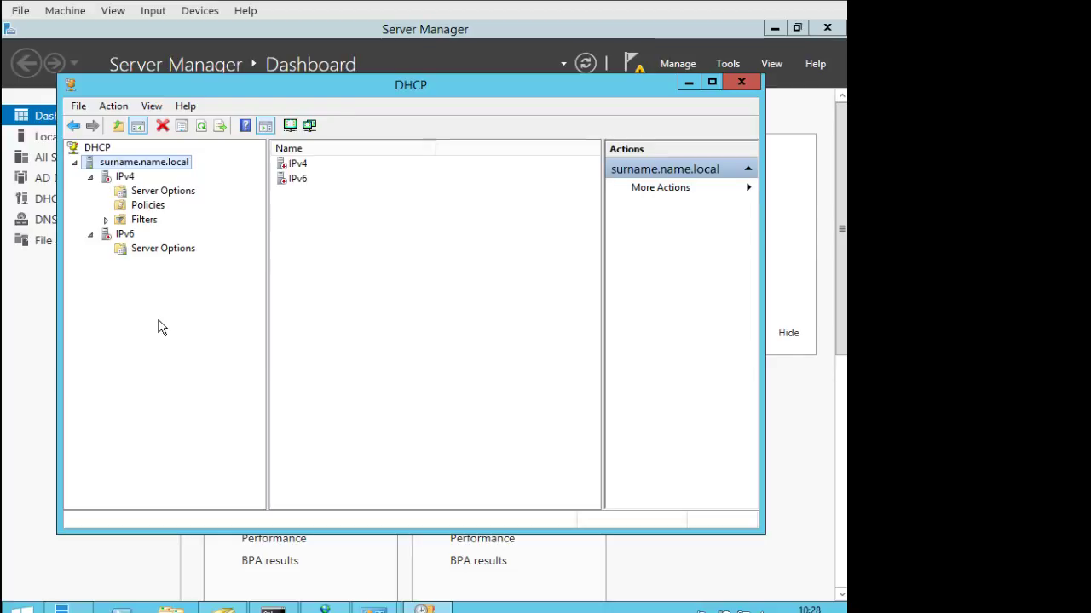
# Refresh the IPv4 node and launch the New Scope Wizard from it.
pyautogui.click(90, 178)
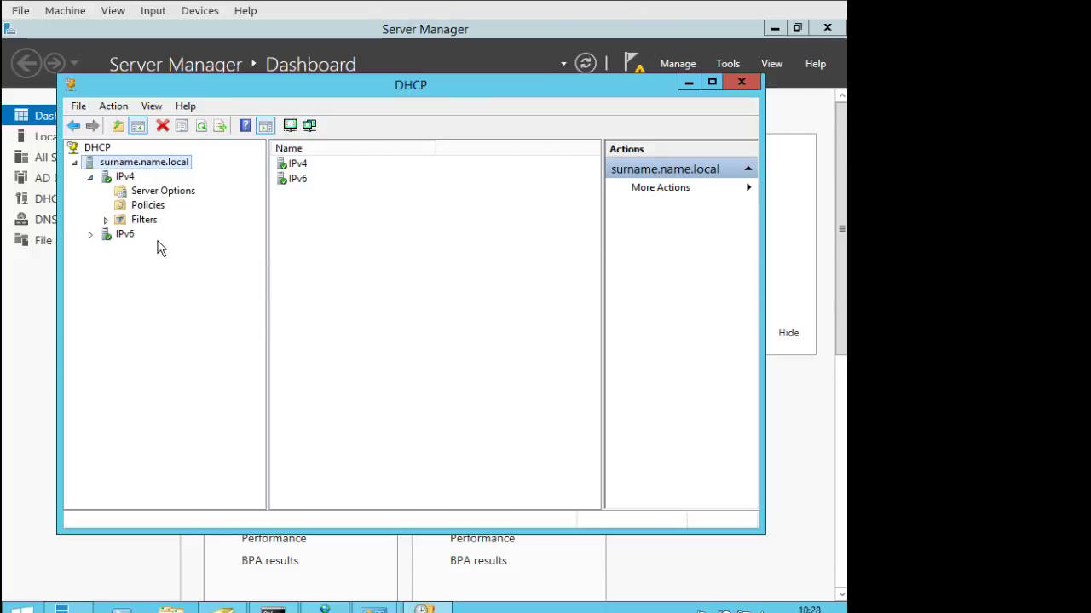
pyautogui.click(164, 194)
pyautogui.rightClick(164, 195)
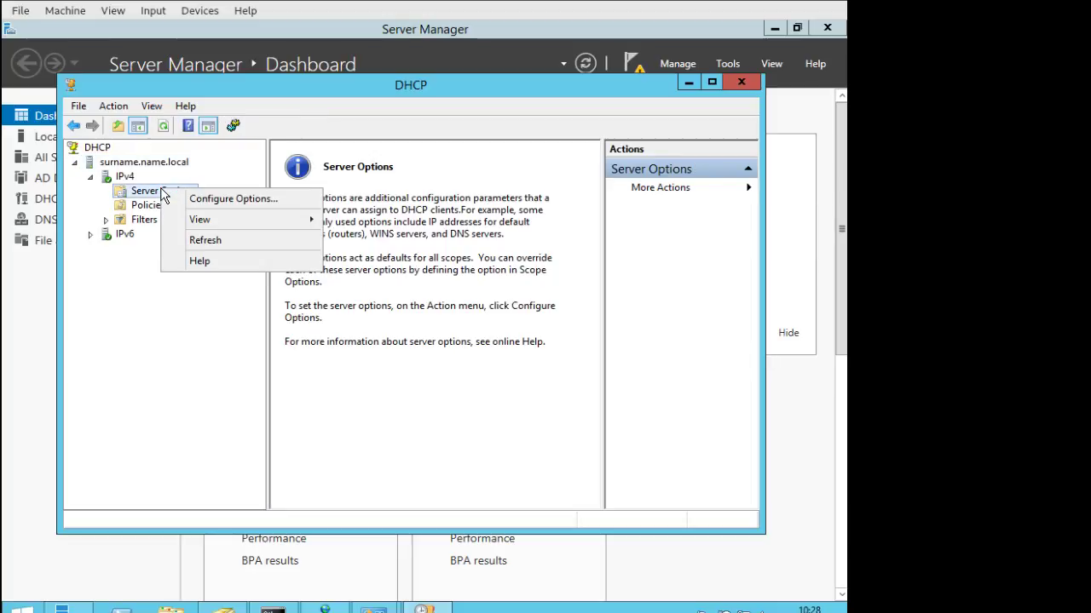
pyautogui.click(126, 177)
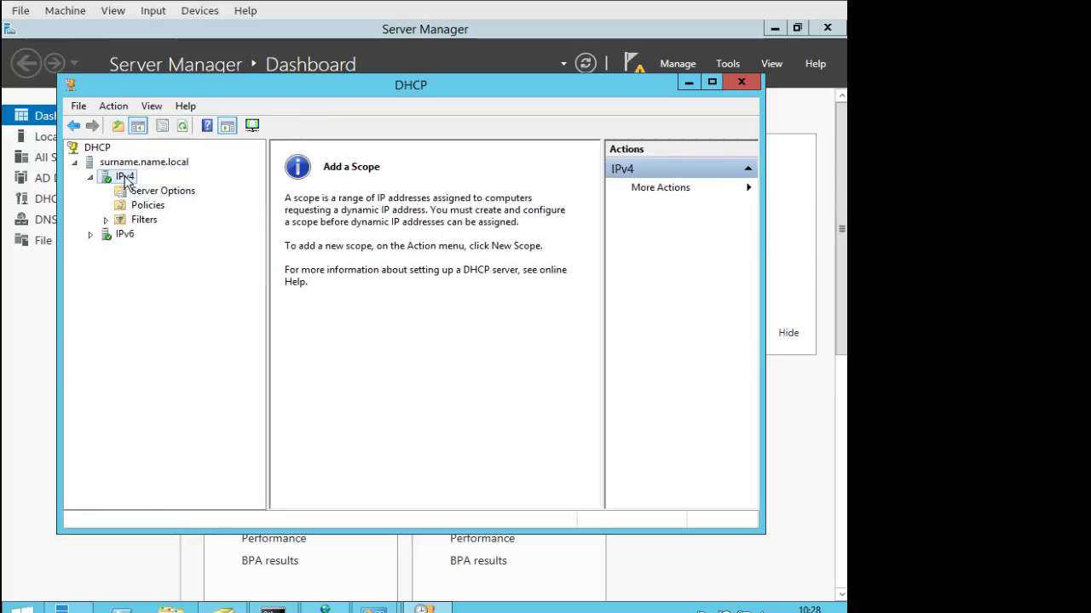
pyautogui.rightClick(125, 181)
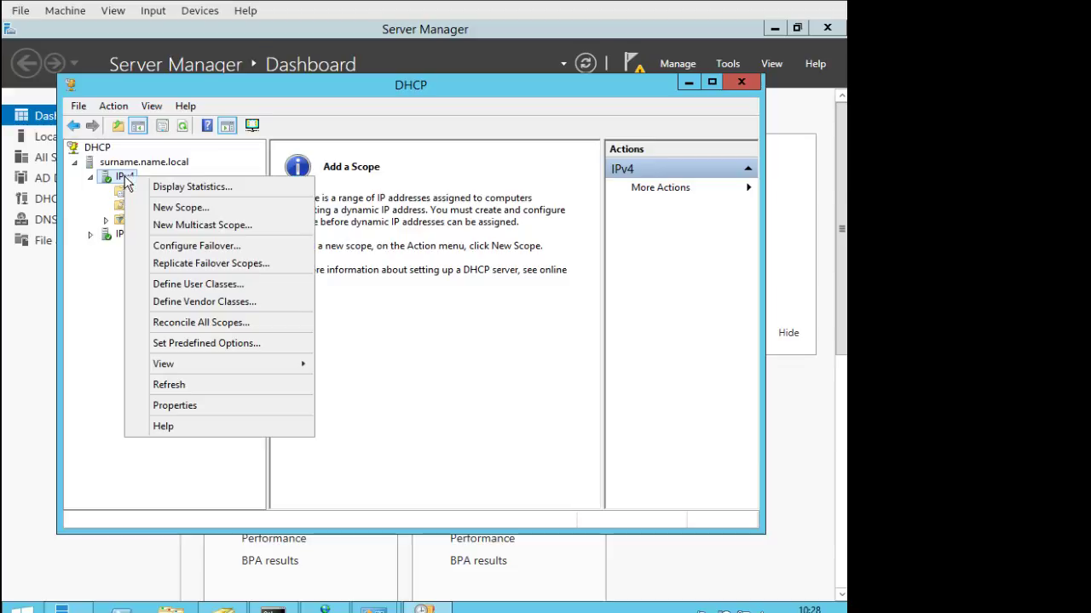
pyautogui.click(179, 210)
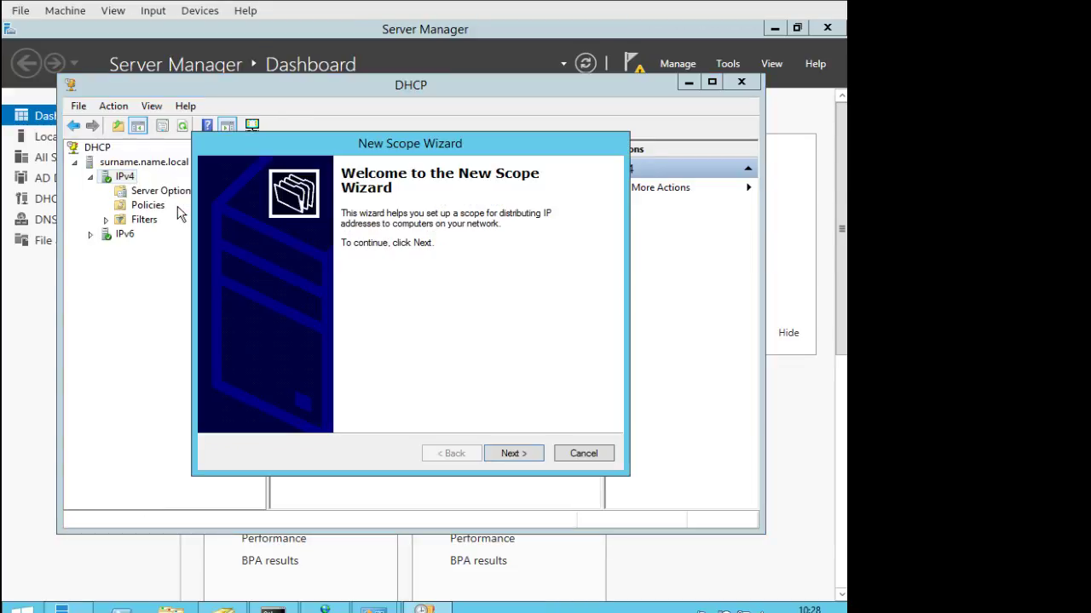
# Name the new scope 'PalstelNata' in the wizard.
pyautogui.click(507, 453)
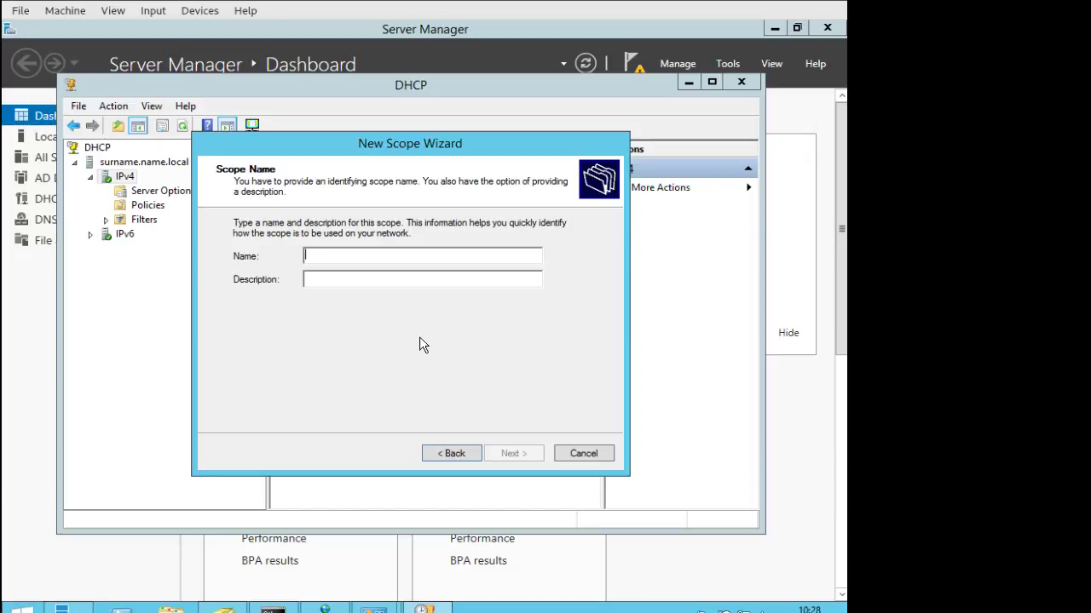
pyautogui.write('Pal')
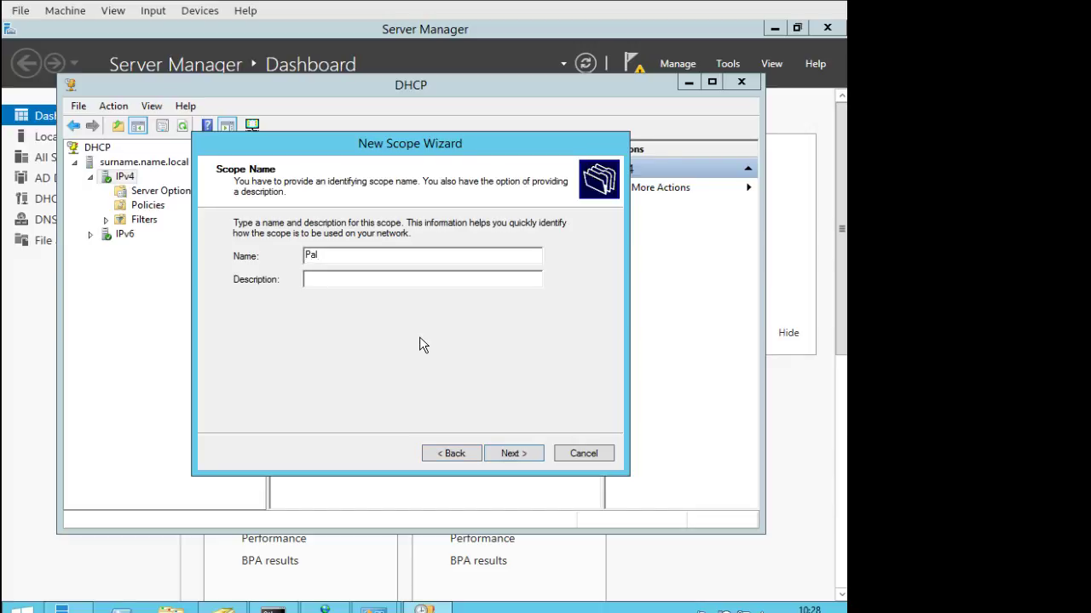
pyautogui.write('stelNata')
pyautogui.click(517, 454)
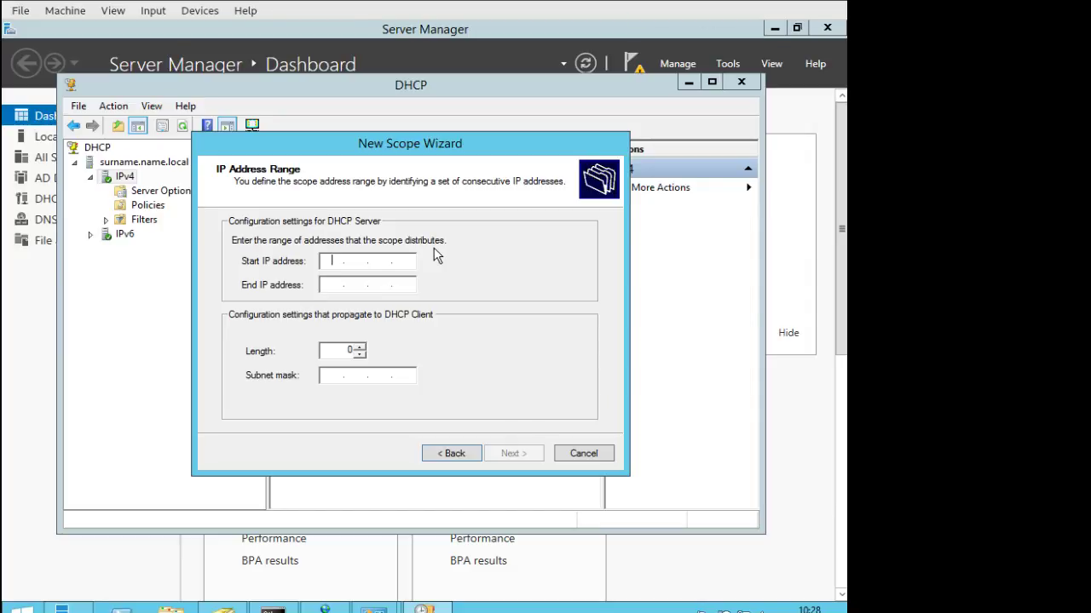
# Set the scope's address range from 192.168.10.50 to 192.168.10.100.
pyautogui.write('192.168.10.50')
pyautogui.press('Tab')
pyautogui.write('192.168.')
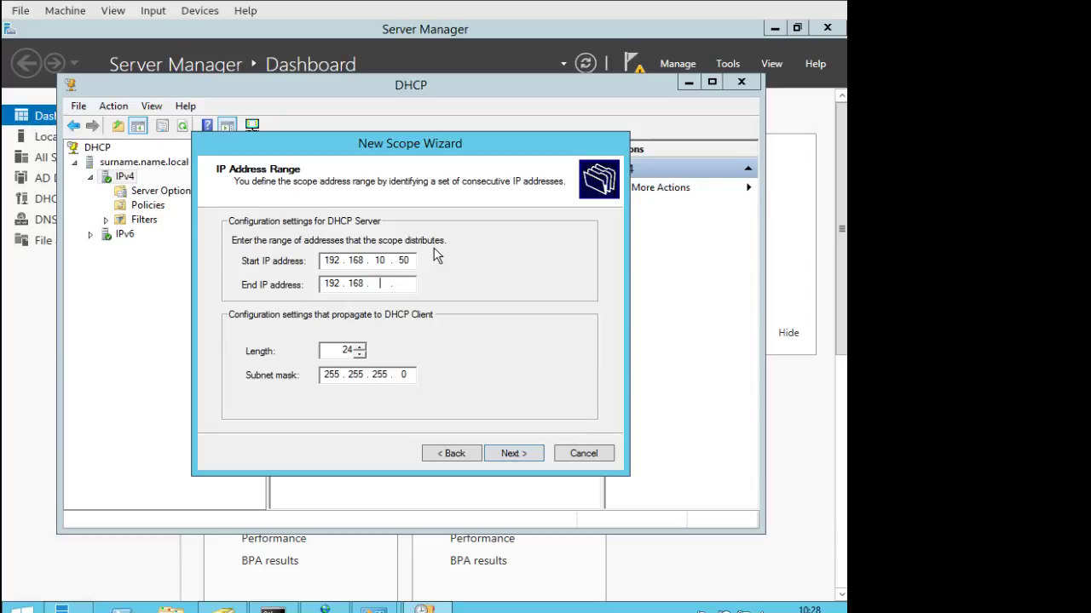
pyautogui.write('10')
pyautogui.write('100')
# Recheck the 192.168.10.50–192.168.10.100 range and skip adding any excluded addresses.
pyautogui.click(528, 452)
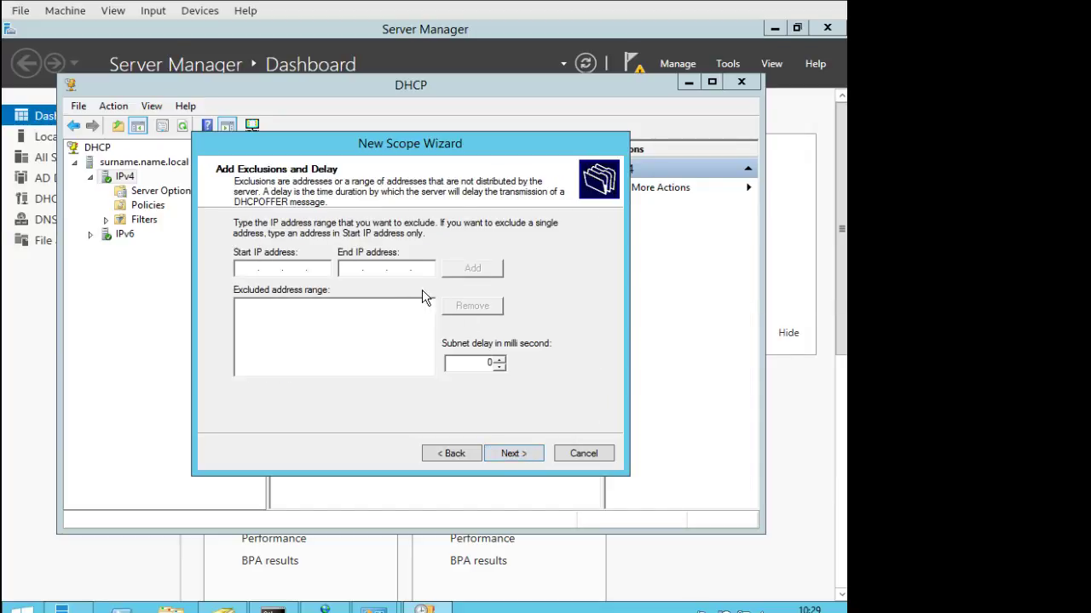
pyautogui.click(477, 452)
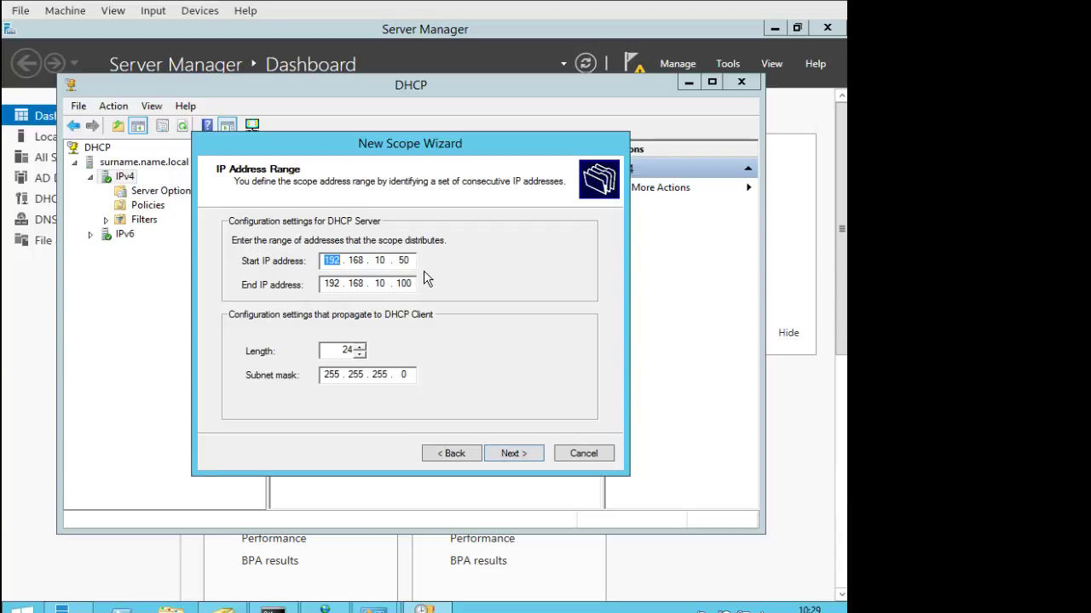
pyautogui.click(510, 455)
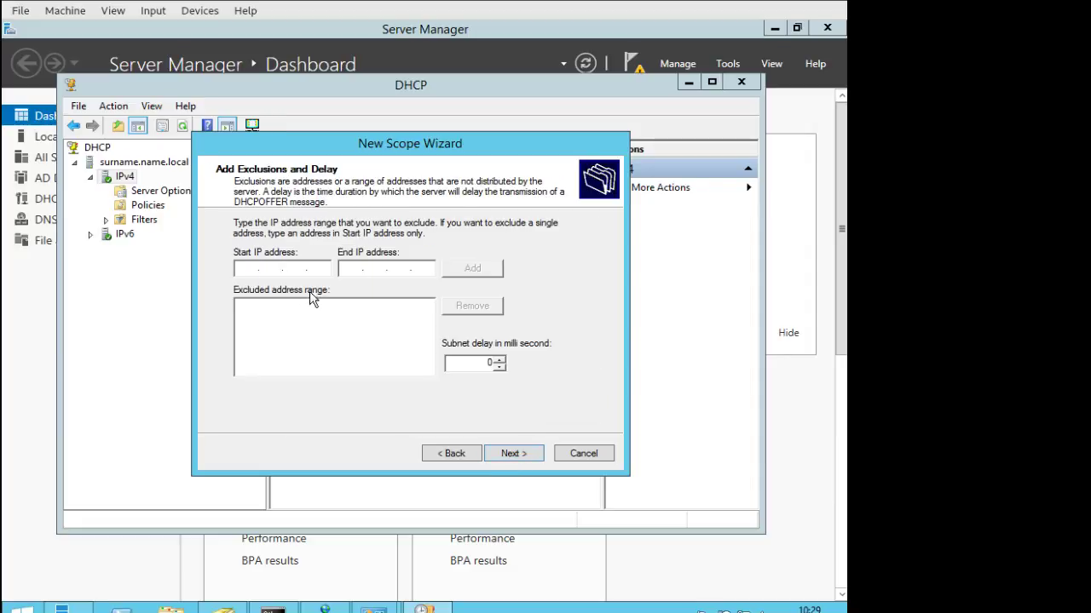
pyautogui.write('192.168')
pyautogui.press('BackSpace')
pyautogui.press('BackSpace')
pyautogui.press('BackSpace')
pyautogui.press('BackSpace')
pyautogui.press('BackSpace')
pyautogui.press('BackSpace')
pyautogui.click(514, 454)
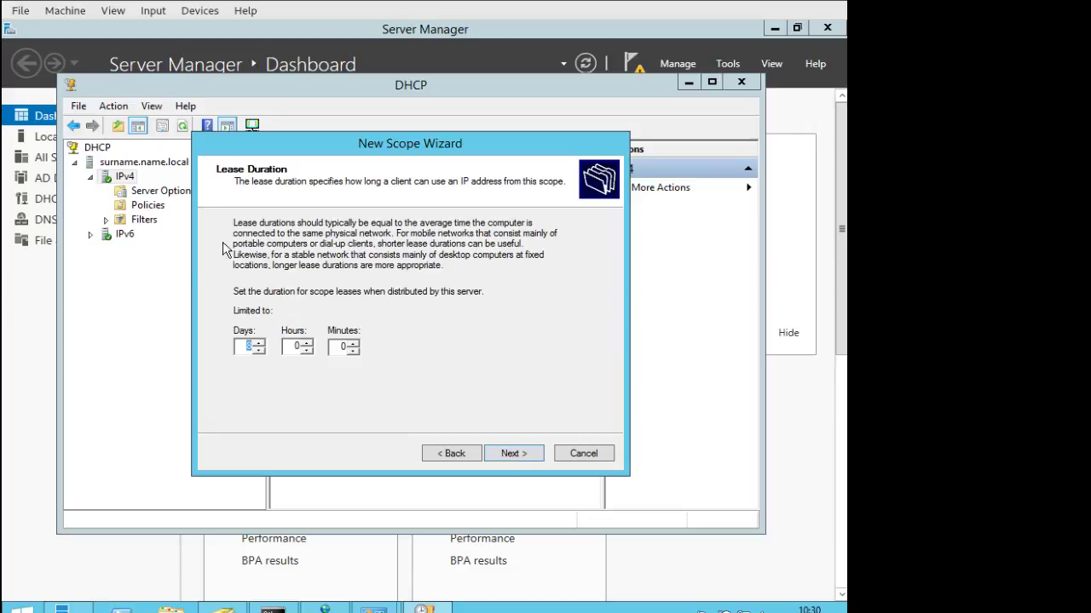
# Keep the 8-day lease duration and choose to configure DHCP options now.
pyautogui.click(526, 455)
pyautogui.click(527, 455)
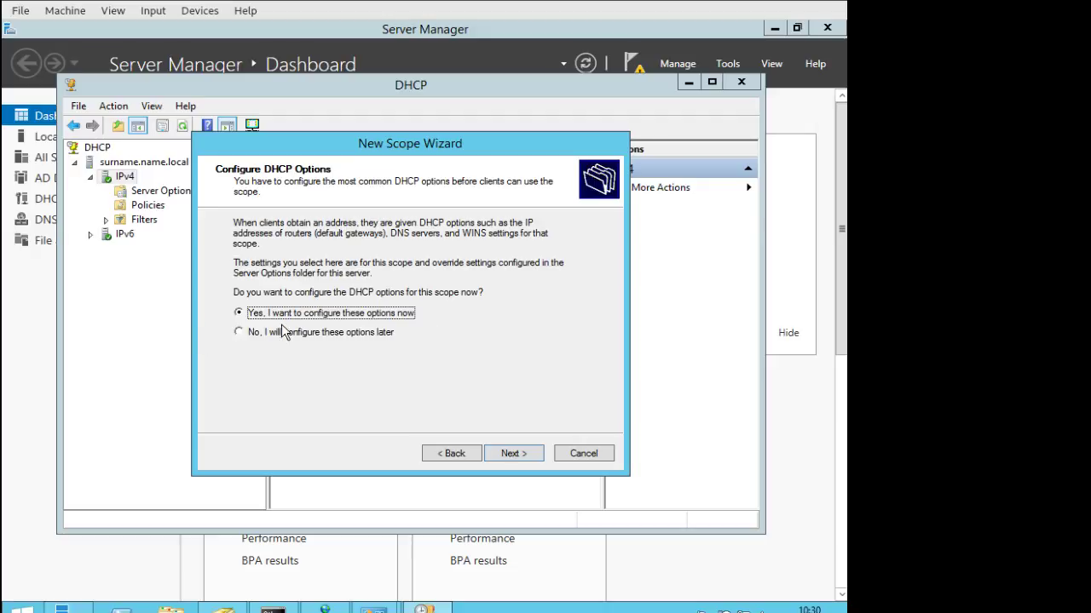
pyautogui.click(515, 453)
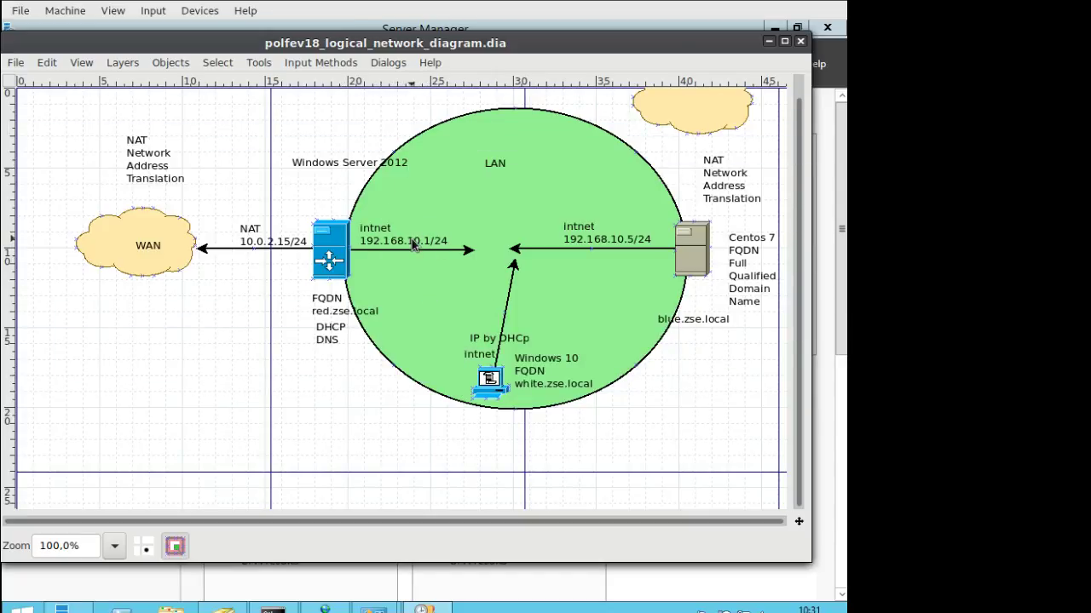
# Add 192.168.10.1 as the scope's default gateway router.
pyautogui.click(696, 23)
pyautogui.write('192 . 1')
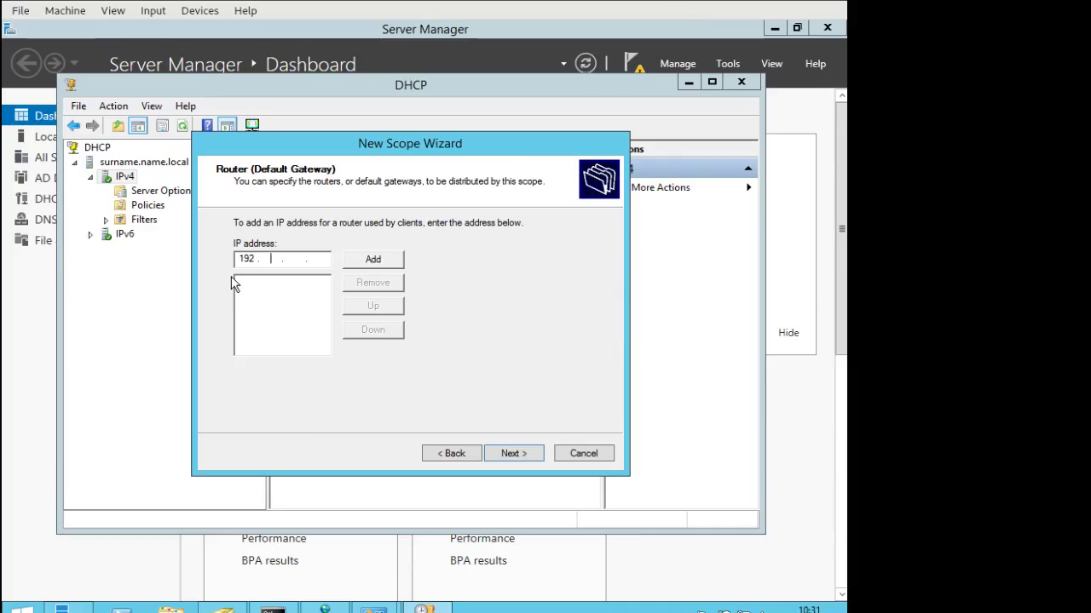
pyautogui.write('68 . 10 . 1')
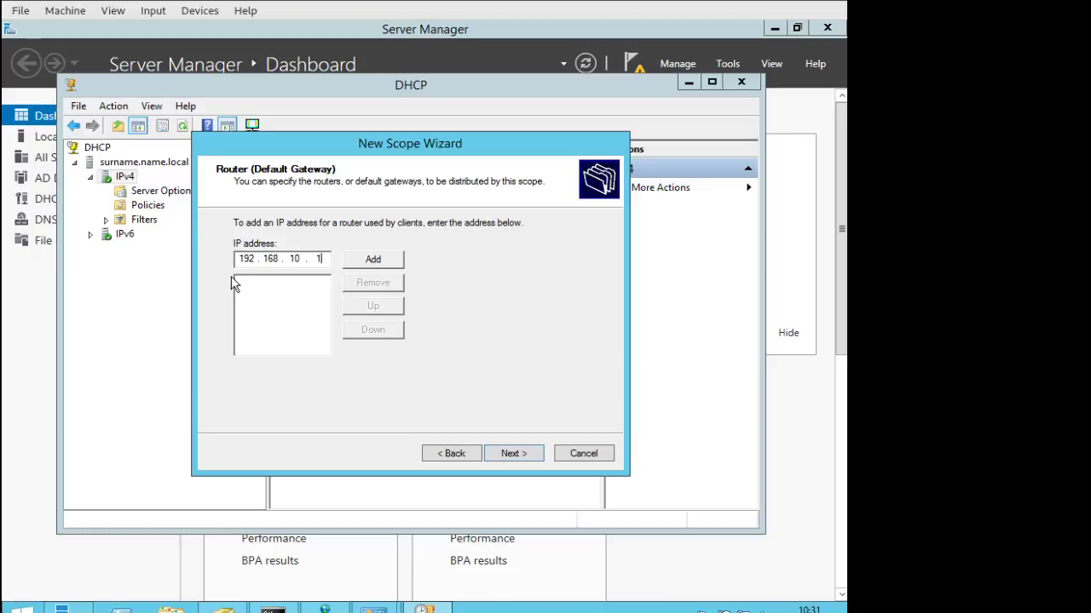
pyautogui.click(385, 262)
pyautogui.click(516, 453)
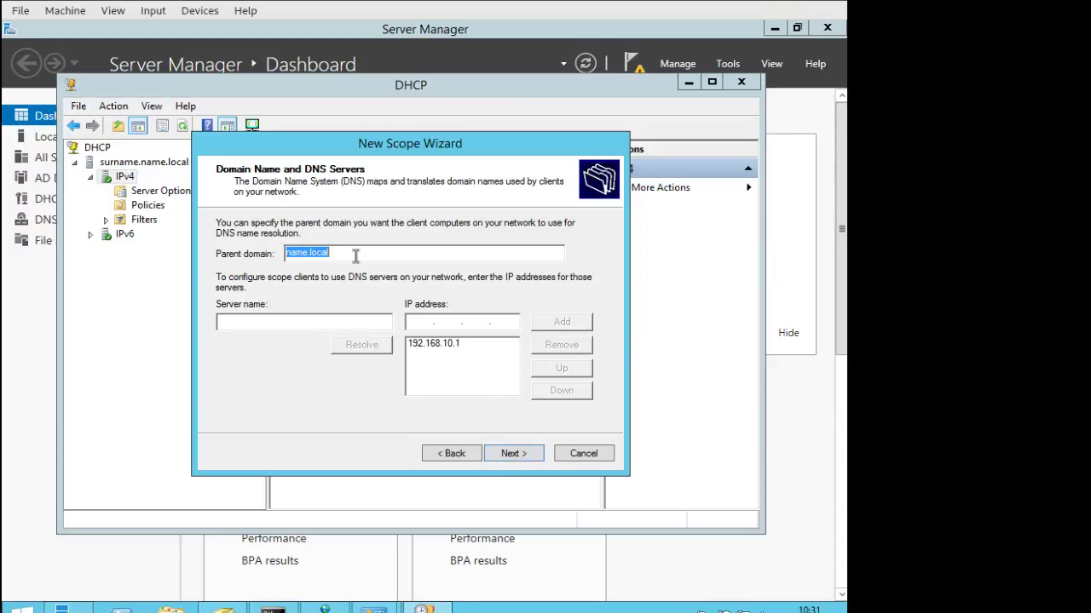
# Accept parent domain name.local and DNS server 192.168.10.1 for the scope.
pyautogui.click(369, 252)
pyautogui.moveTo(369, 252); pyautogui.dragTo(278, 245)
pyautogui.click(418, 348)
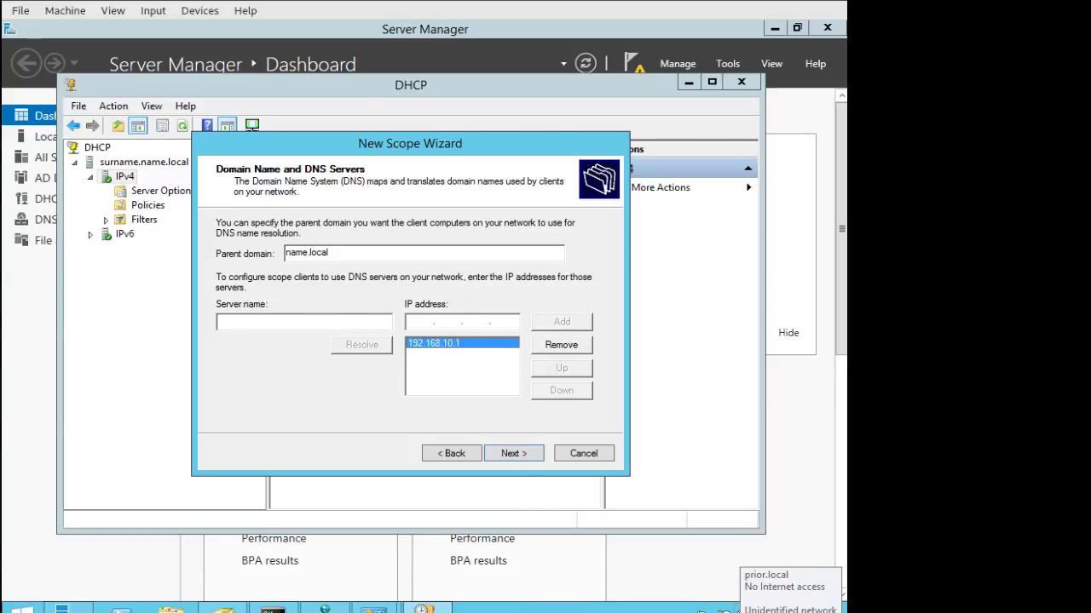
pyautogui.hotkey('alt', 'Tab')
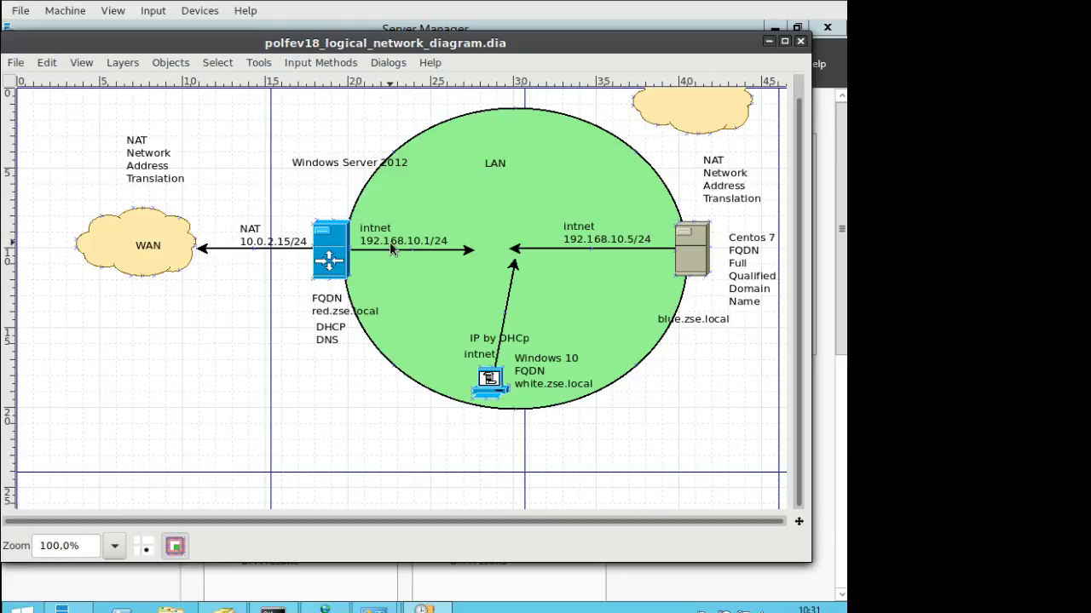
pyautogui.click(768, 43)
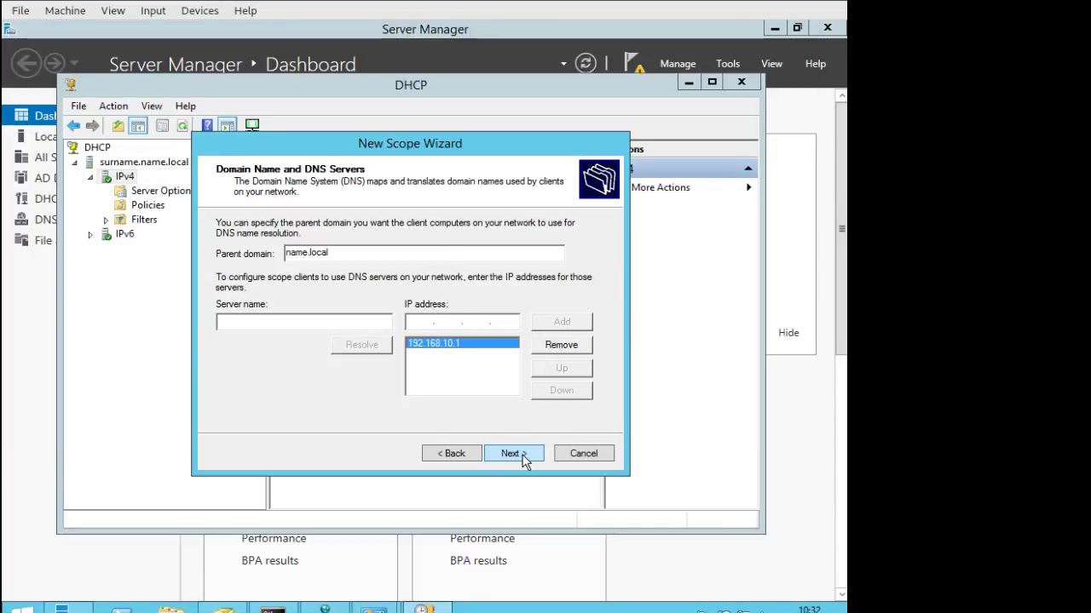
pyautogui.click(514, 453)
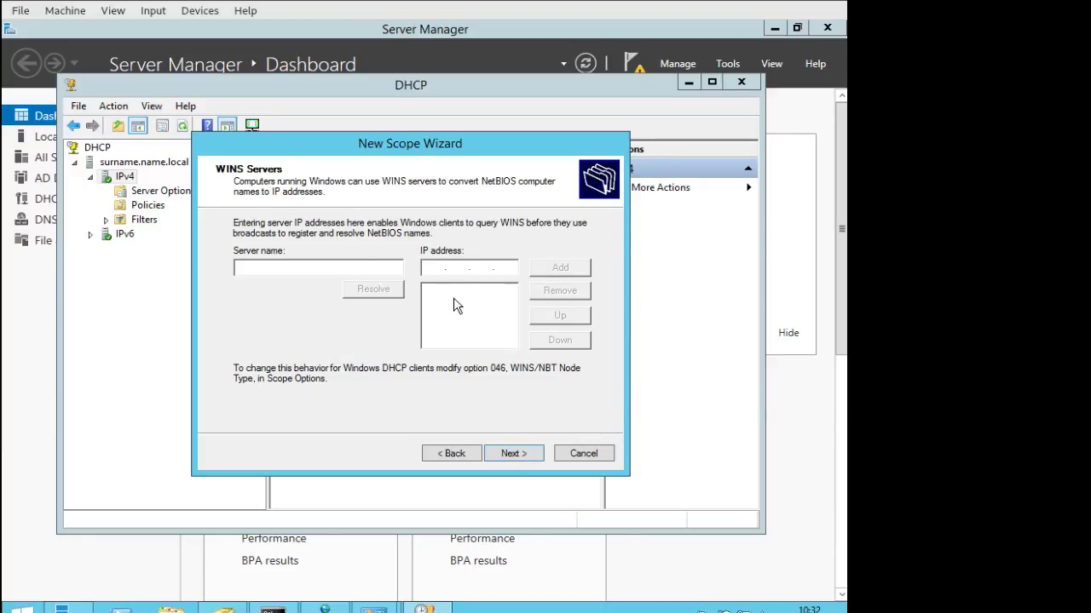
# Skip WINS servers, activate the scope now and finish the wizard.
pyautogui.click(532, 454)
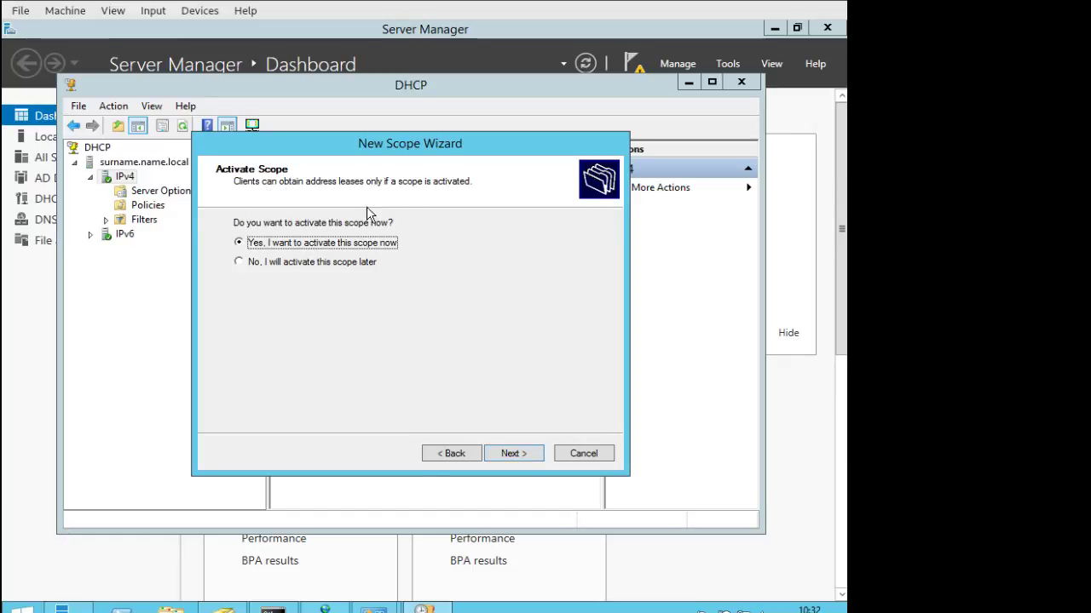
pyautogui.click(527, 452)
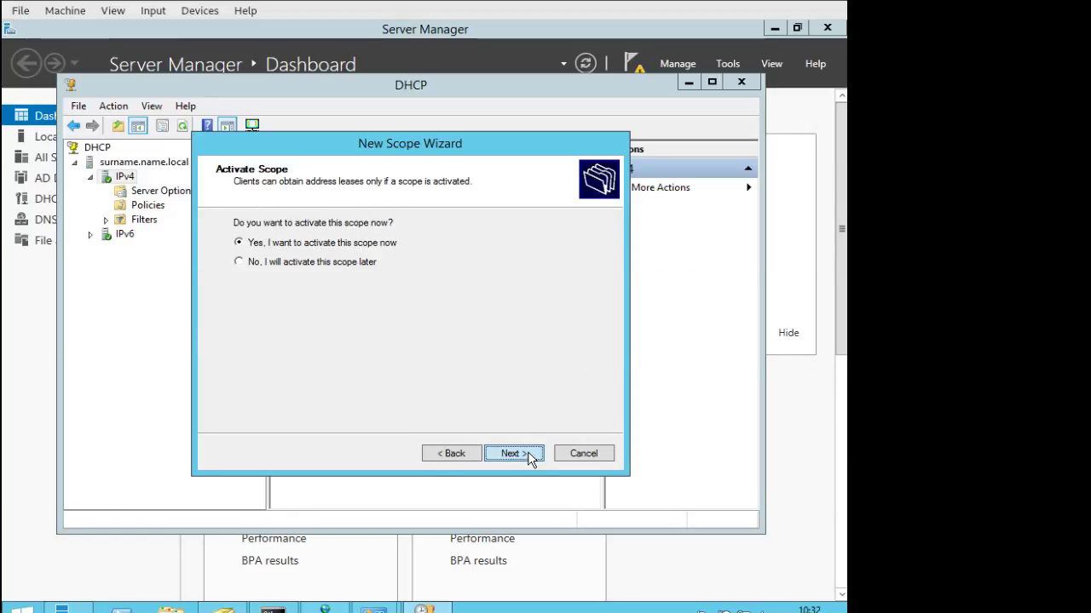
pyautogui.click(529, 456)
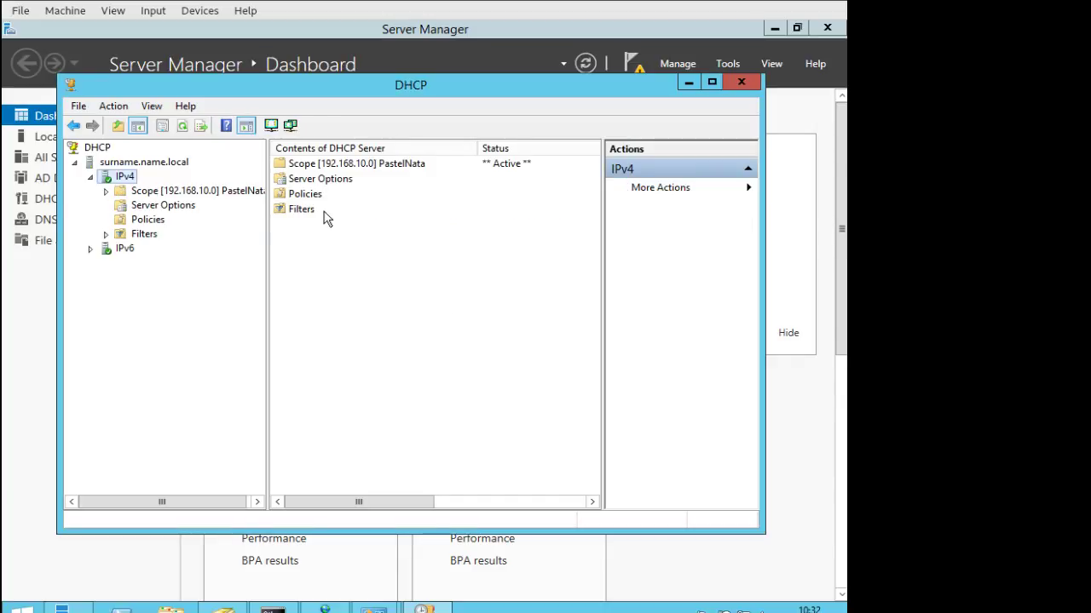
# Expand the PastelNata scope and view its Address Pool, Address Leases and Reservations.
pyautogui.click(106, 191)
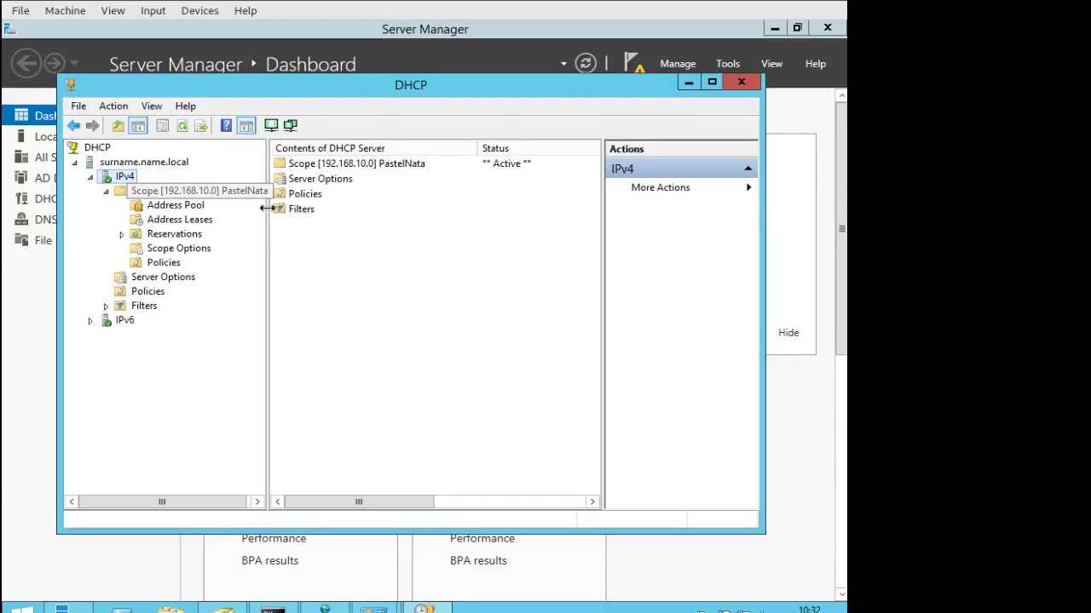
pyautogui.moveTo(266, 215); pyautogui.dragTo(356, 213)
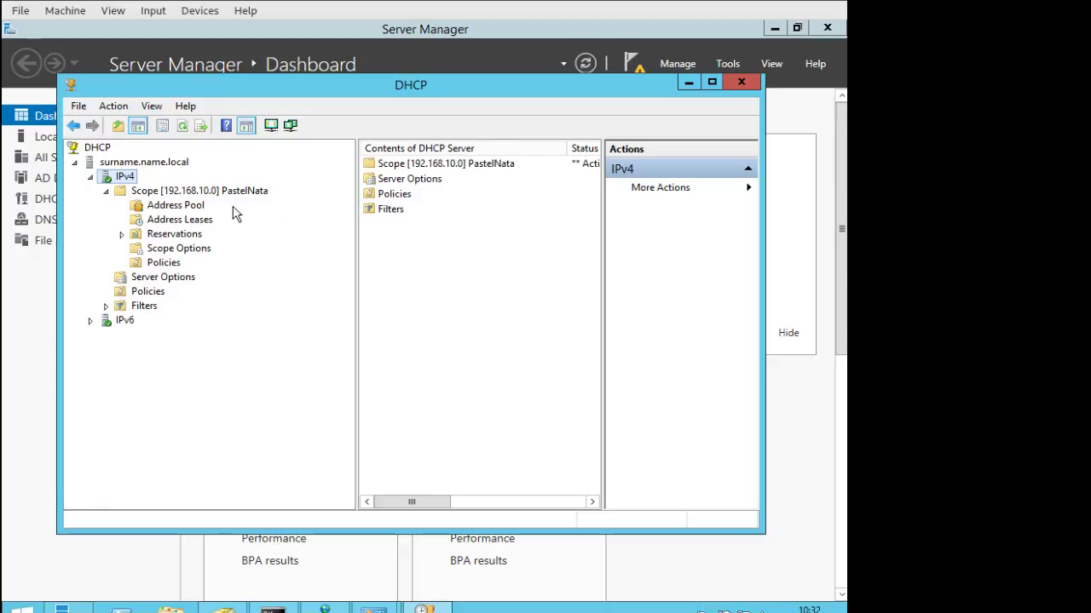
pyautogui.click(164, 207)
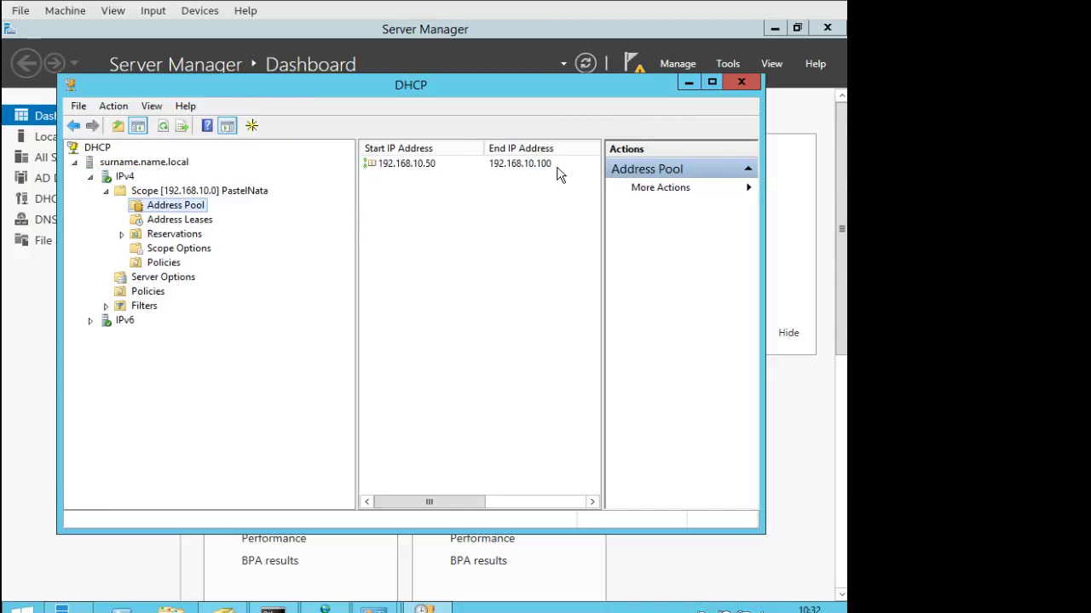
pyautogui.click(197, 219)
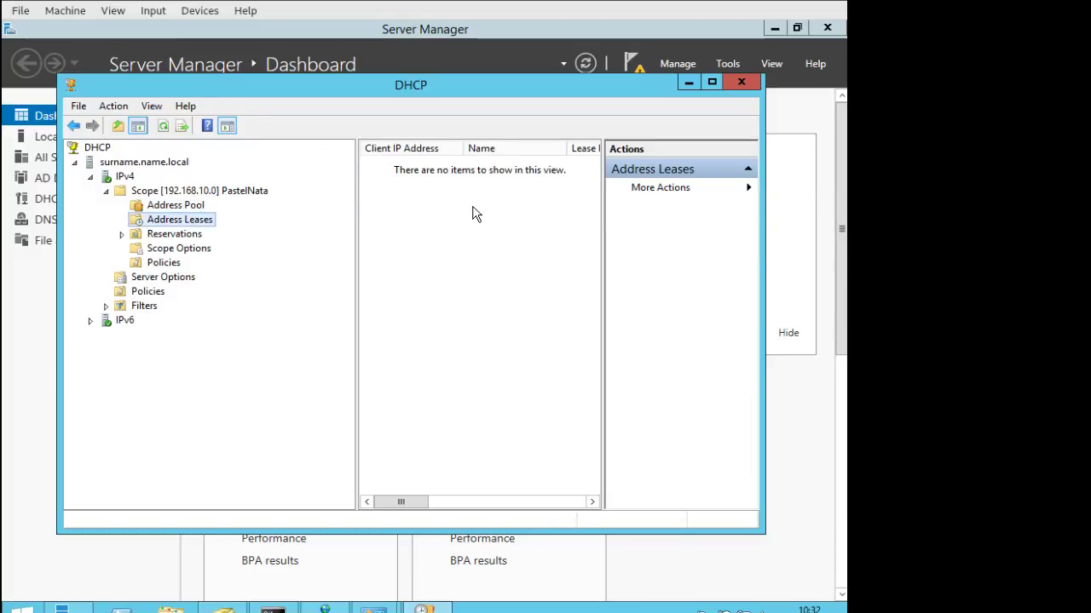
pyautogui.click(175, 242)
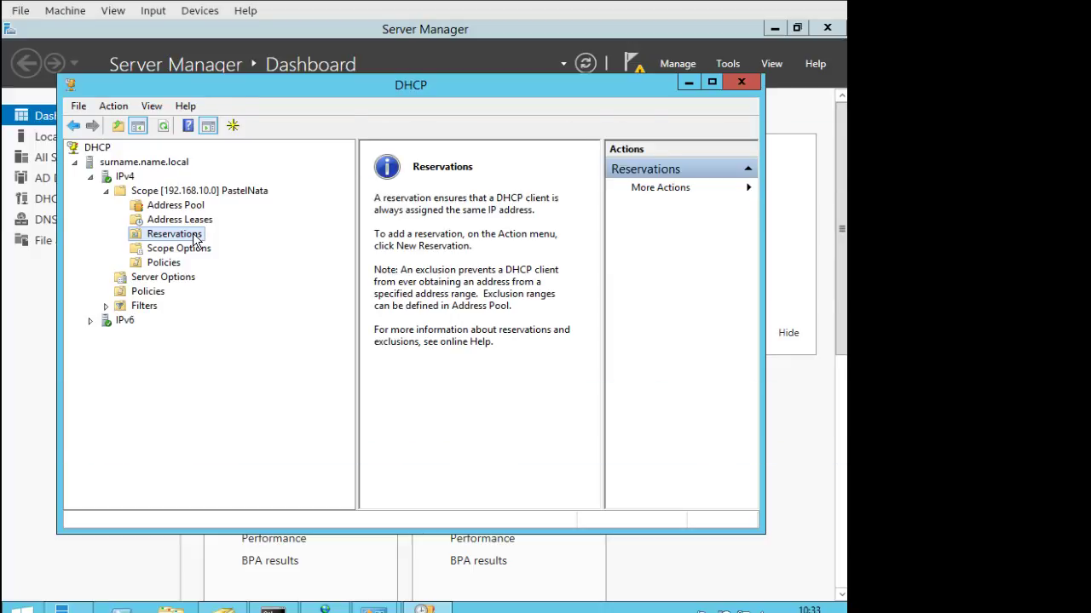
pyautogui.rightClick(194, 241)
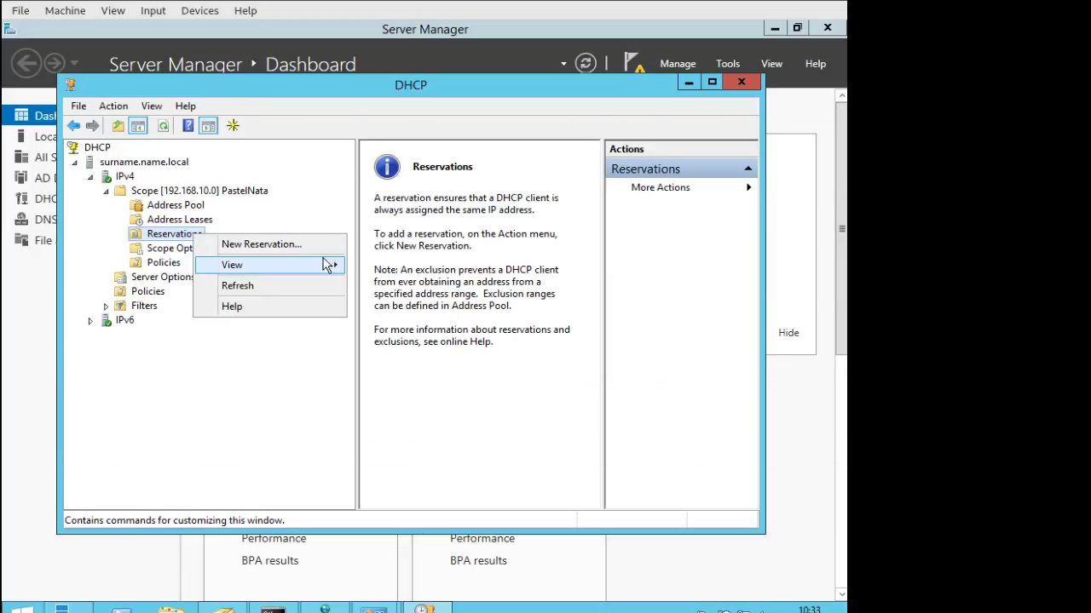
pyautogui.click(271, 248)
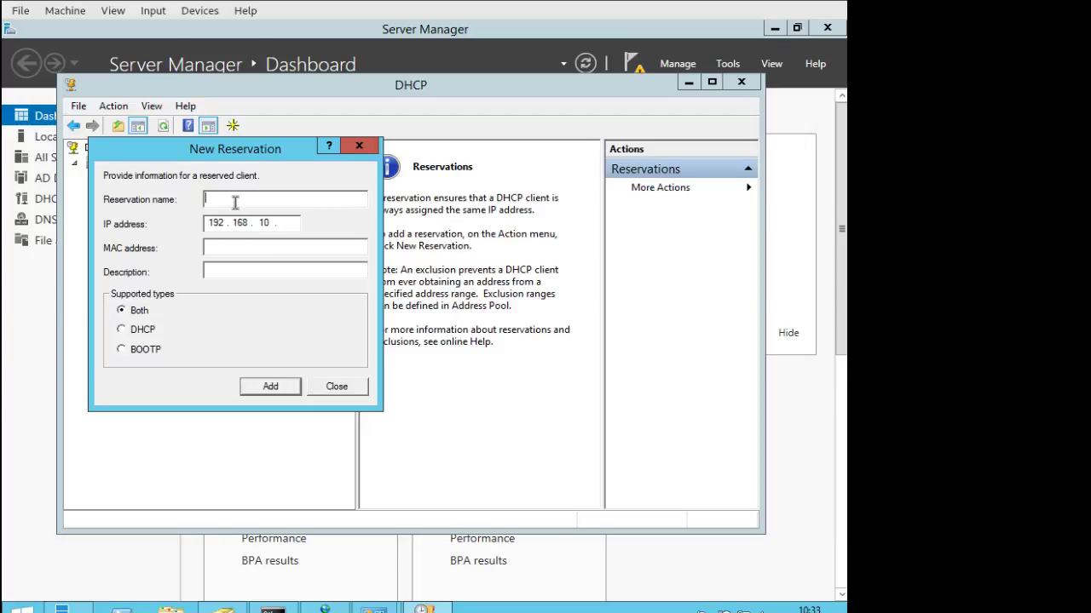
pyautogui.write('Printer')
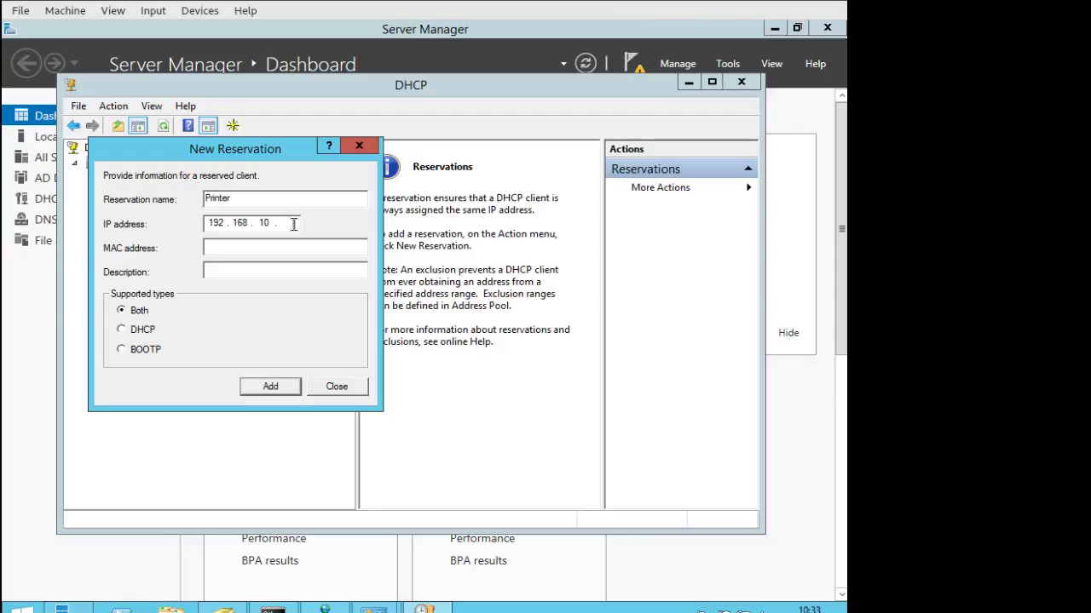
pyautogui.write('150')
pyautogui.click(270, 246)
pyautogui.click(334, 387)
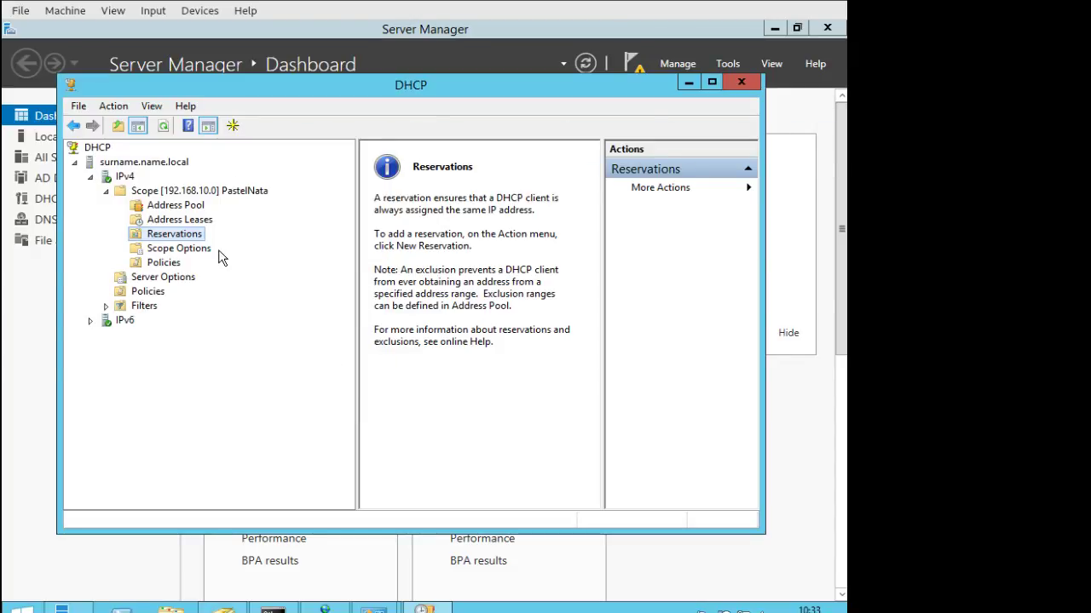
# Review Scope Options: 003 Router and 006 DNS Servers 192.168.10.1, 015 DNS Domain Name name.local.
pyautogui.click(204, 248)
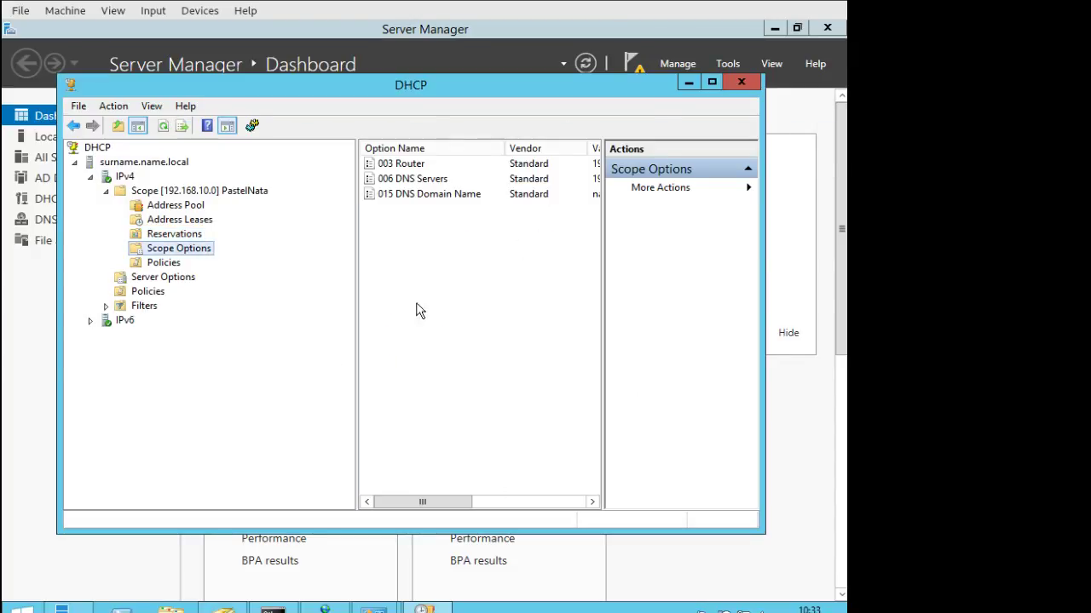
pyautogui.moveTo(355, 294); pyautogui.dragTo(260, 290)
pyautogui.moveTo(599, 295); pyautogui.dragTo(648, 293)
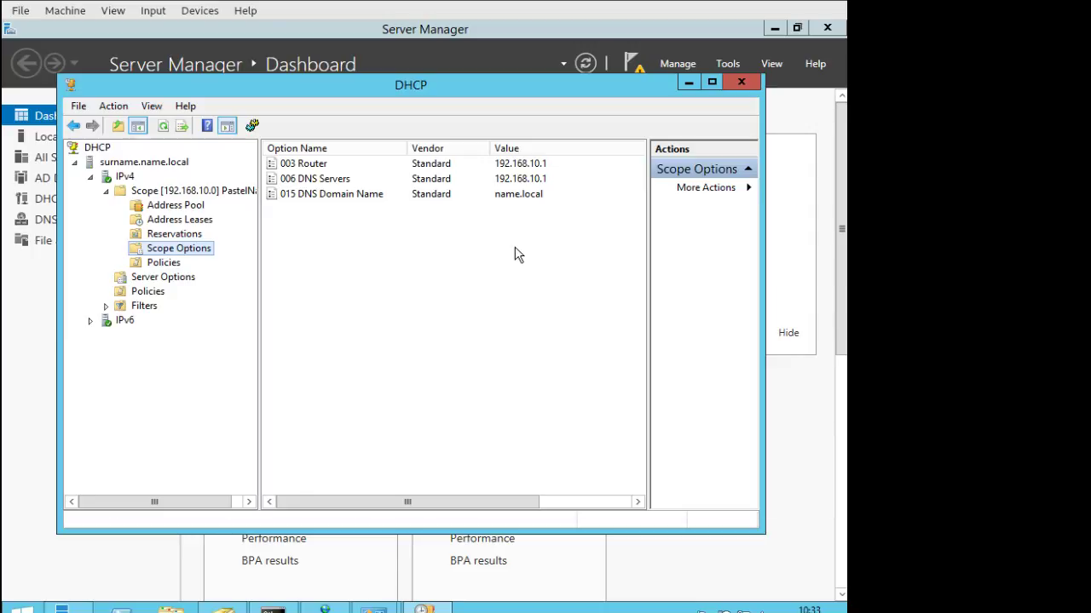
pyautogui.click(521, 166)
pyautogui.click(539, 180)
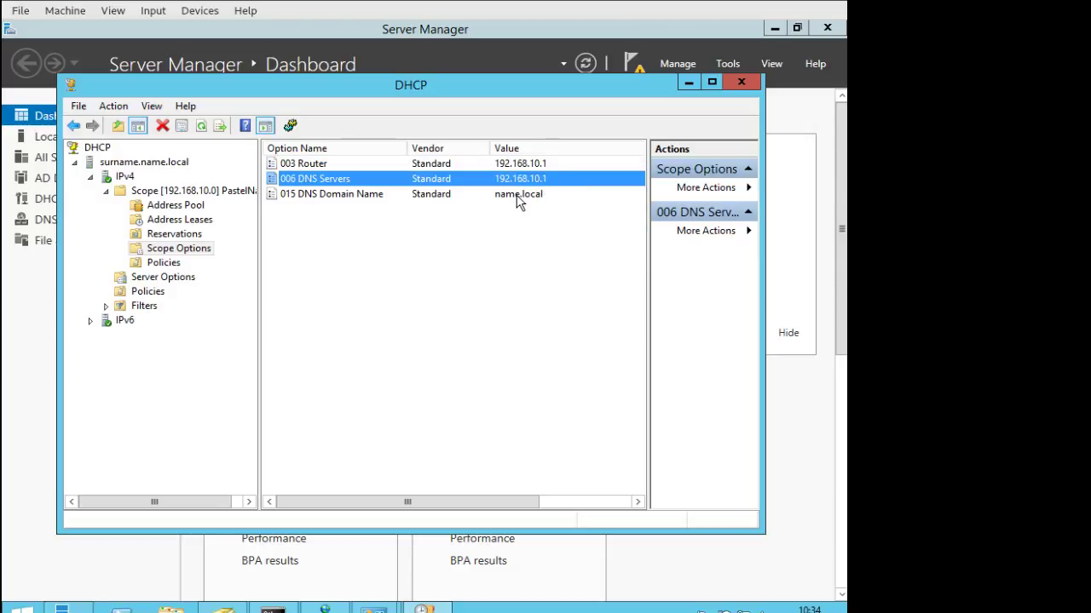
pyautogui.click(517, 196)
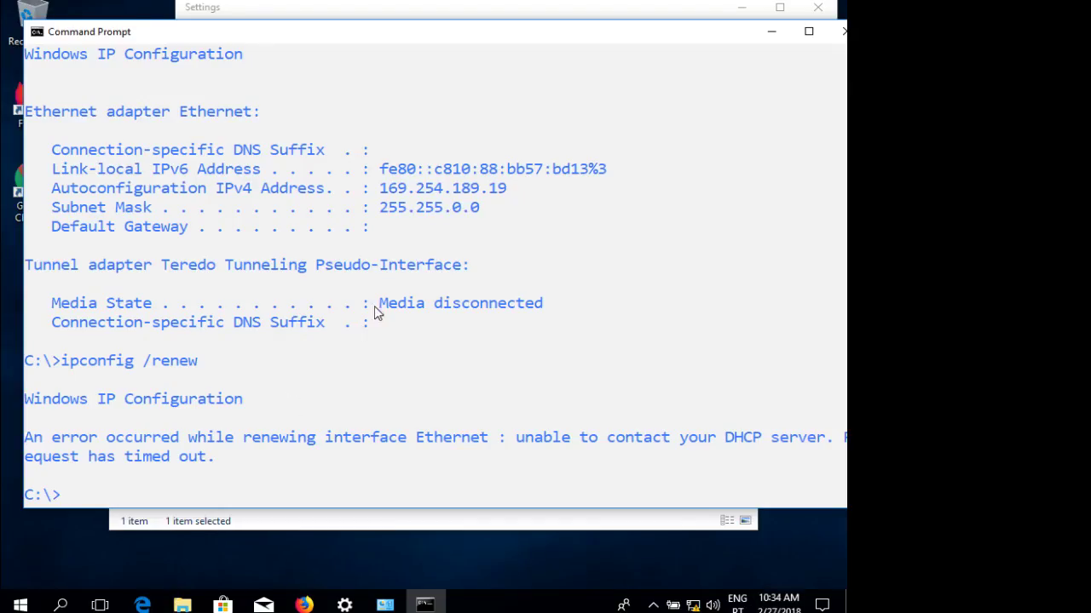
# Rerun ipconfig /renew on the client and allow network discovery on name.local.
pyautogui.click(383, 285)
pyautogui.press('Up')
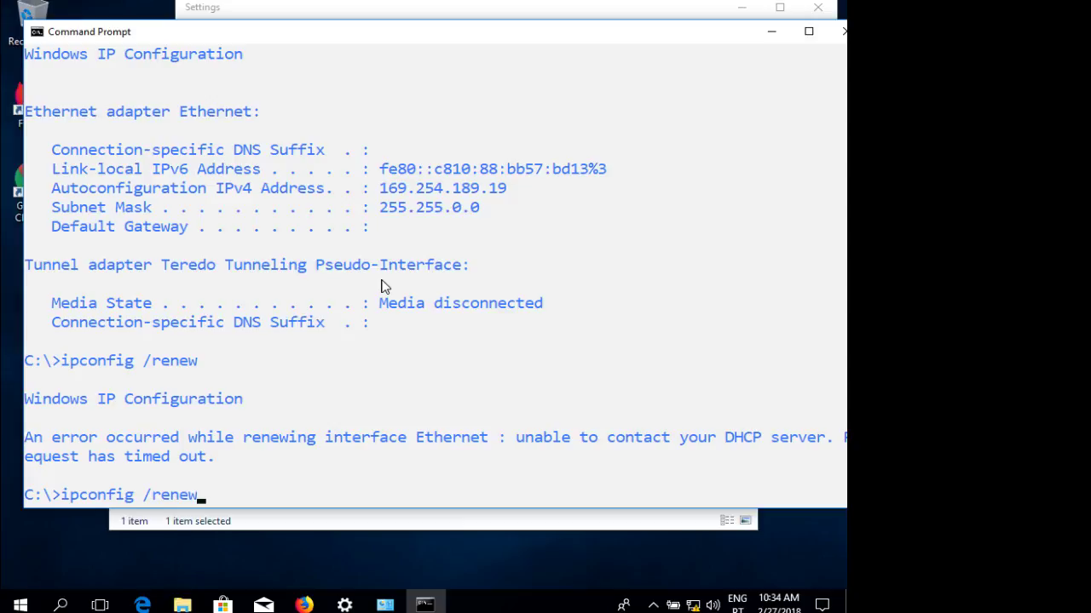
pyautogui.press('Return')
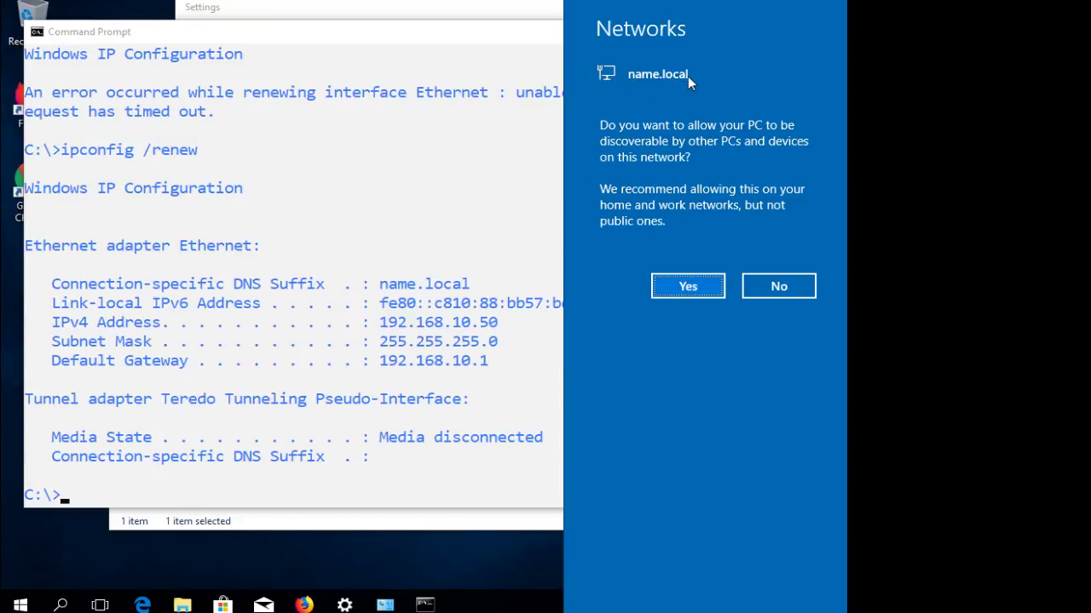
pyautogui.click(701, 286)
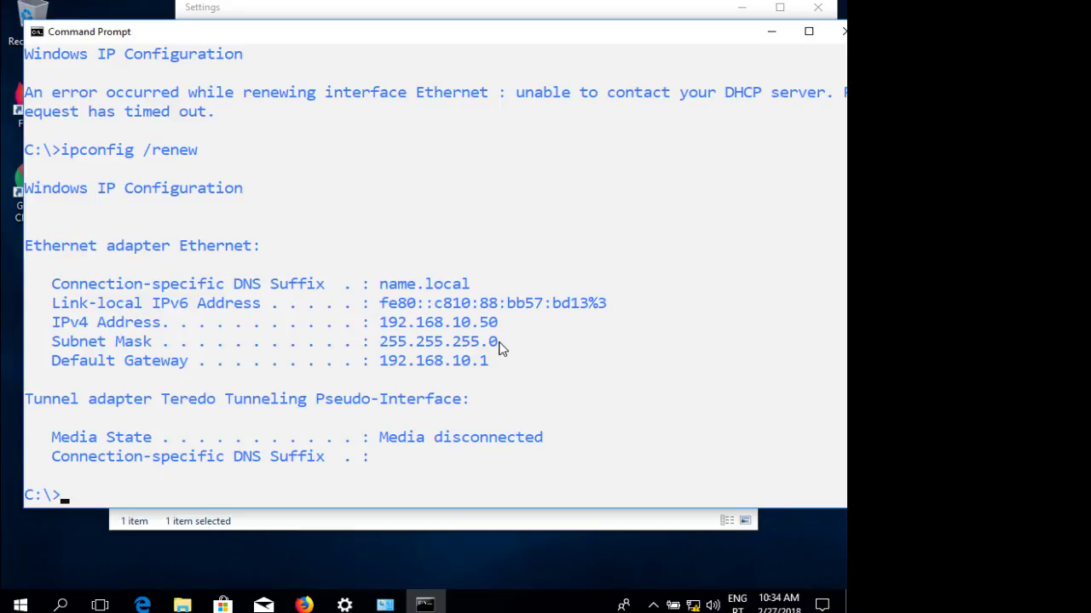
pyautogui.click(610, 349)
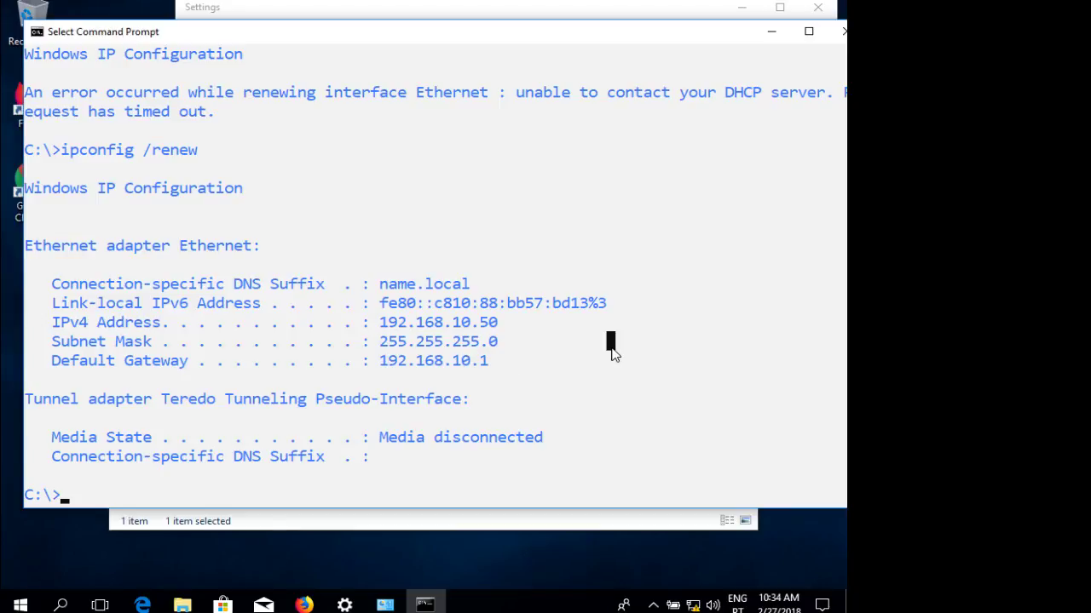
# Run ipconfig /all and scroll through the output to confirm DHCP and DNS server 192.168.10.1.
pyautogui.press('Escape')
pyautogui.press('Up')
pyautogui.press('BackSpace')
pyautogui.press('BackSpace')
pyautogui.press('BackSpace')
pyautogui.press('BackSpace')
pyautogui.press('BackSpace')
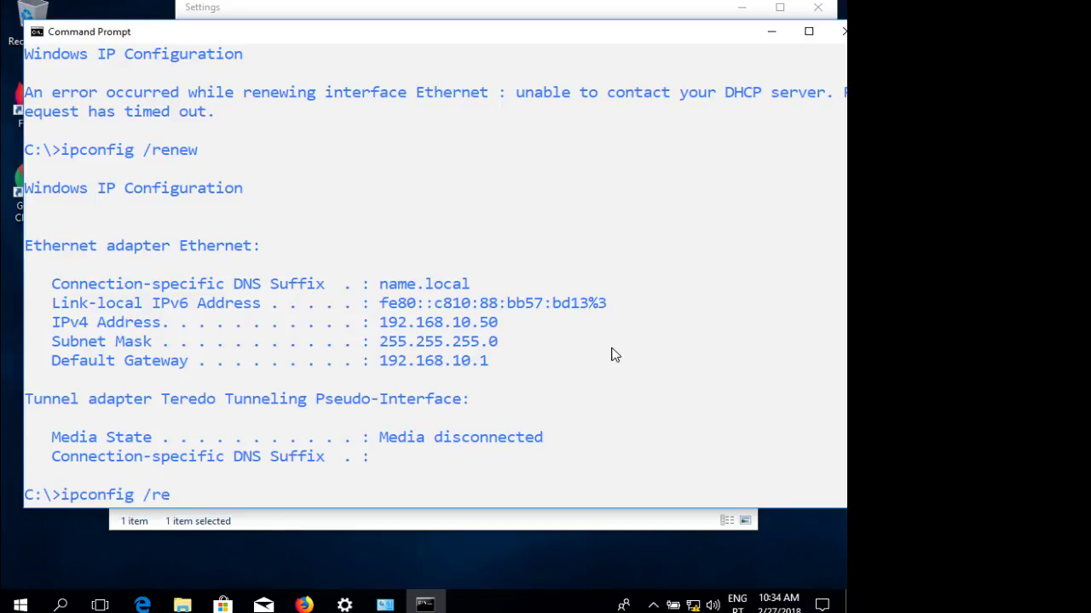
pyautogui.write('all')
pyautogui.press('Return')
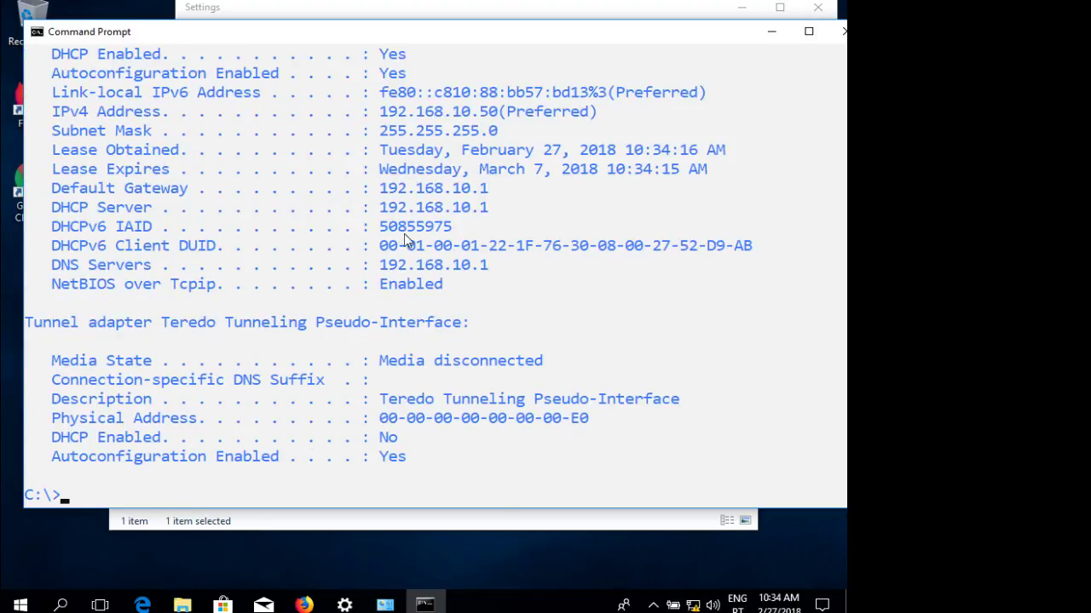
pyautogui.scroll(2, 597, 281)
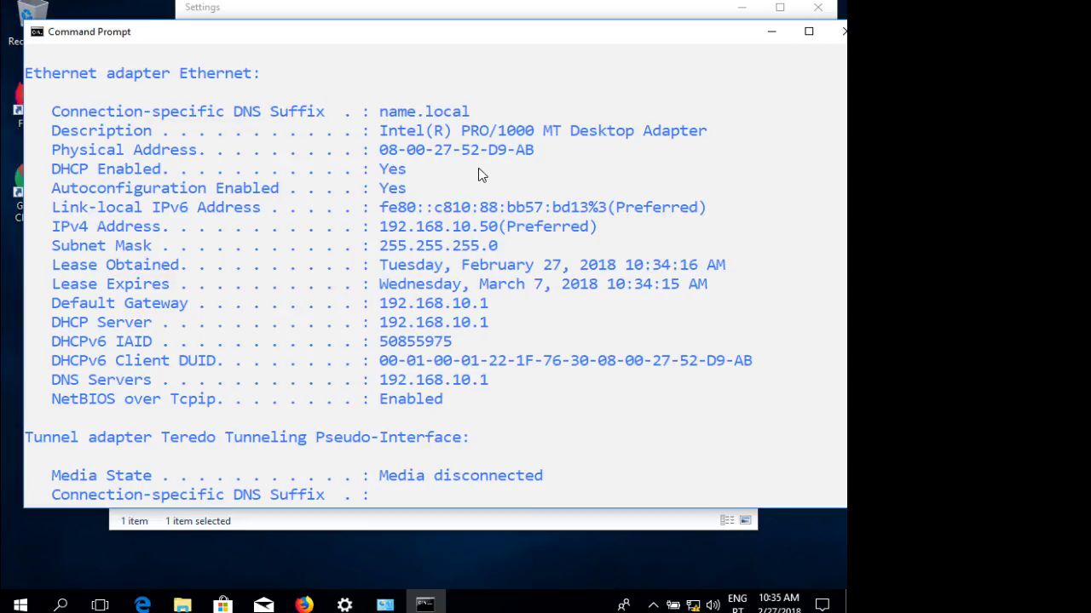
pyautogui.scroll(-4, 479, 174)
pyautogui.scroll(3, 498, 284)
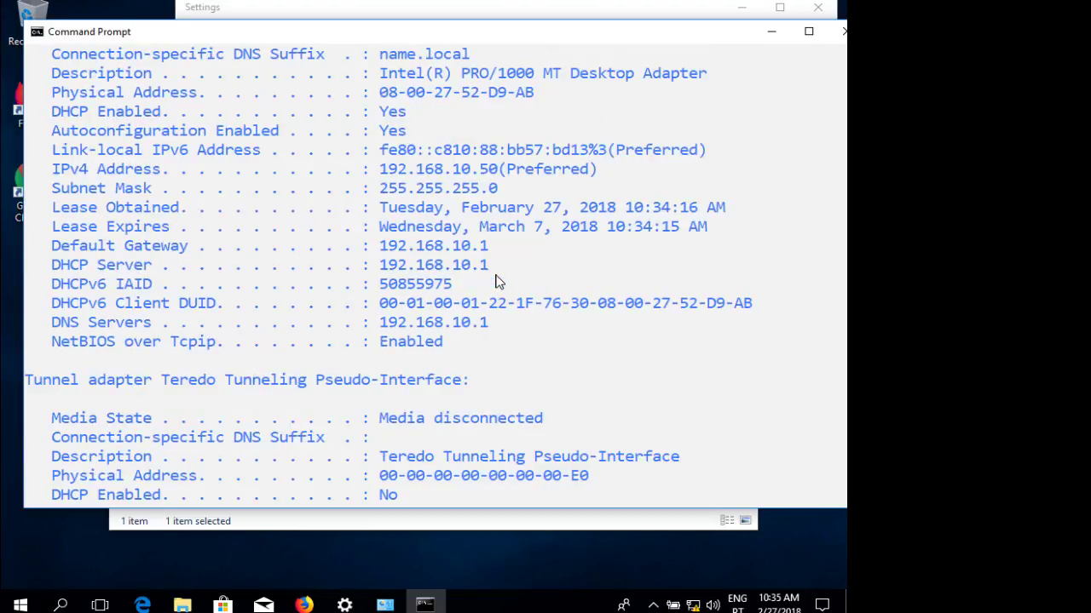
pyautogui.scroll(3, 498, 282)
pyautogui.scroll(-5, 475, 307)
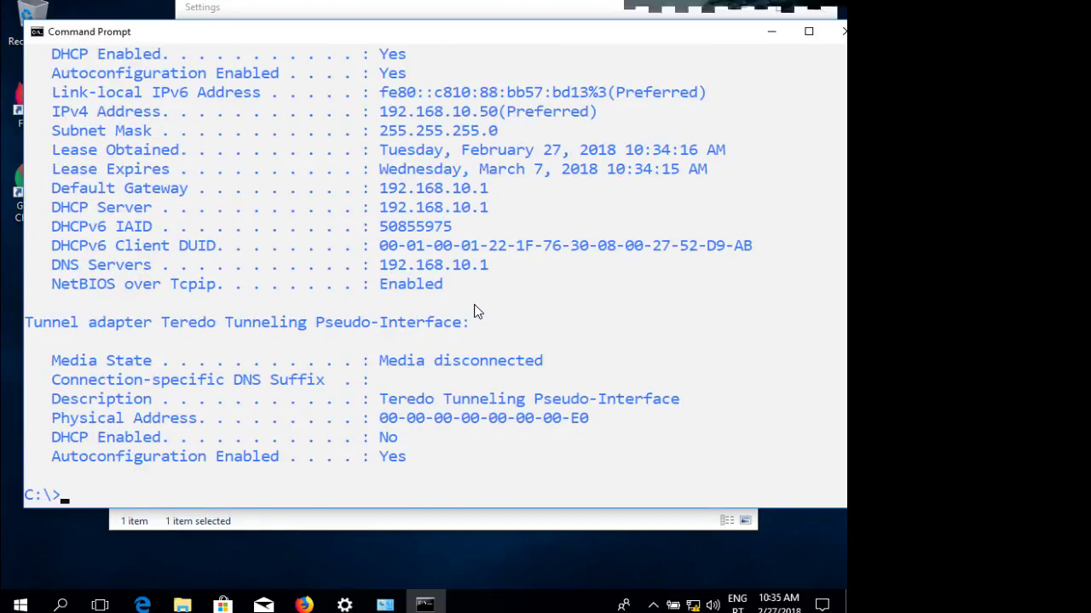
pyautogui.scroll(-3, 475, 311)
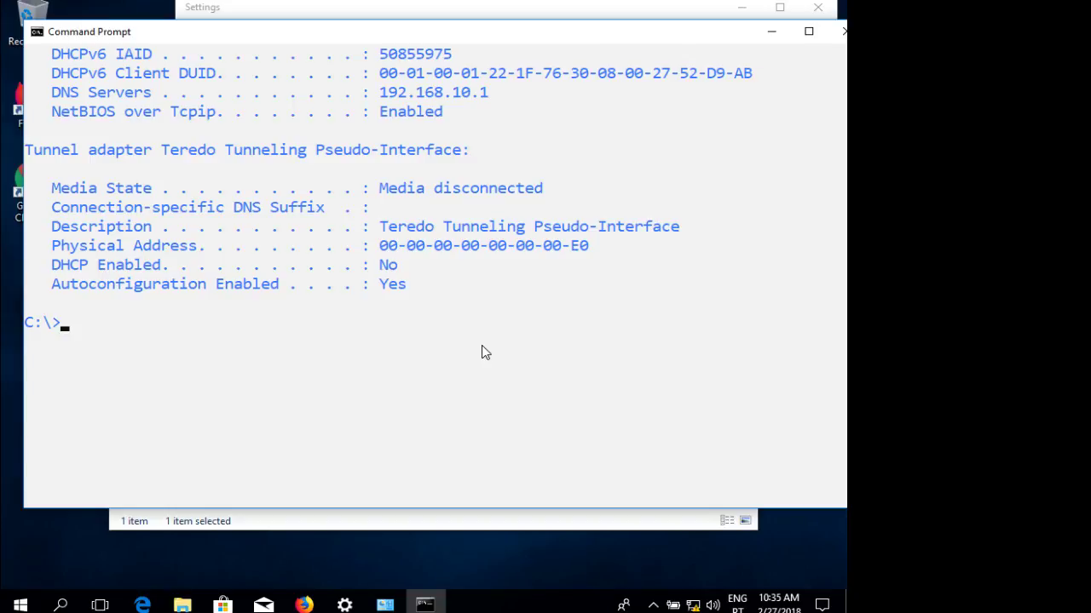
# Ping the server at 192.168.10.1, then by name surname.name.local.
pyautogui.write('ping 192.16')
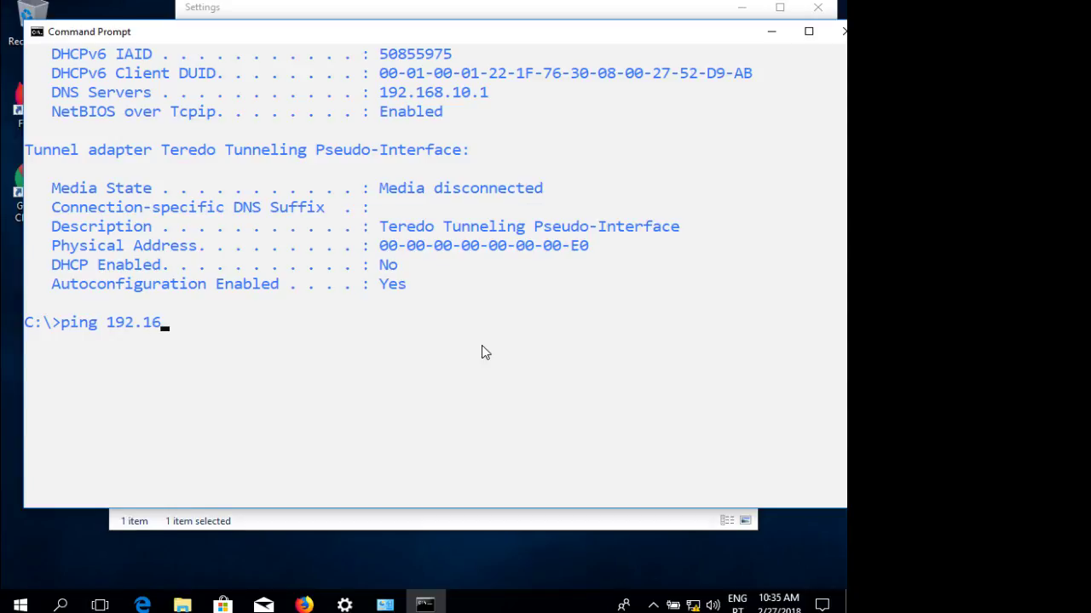
pyautogui.write('8.10.1')
pyautogui.press('Return')
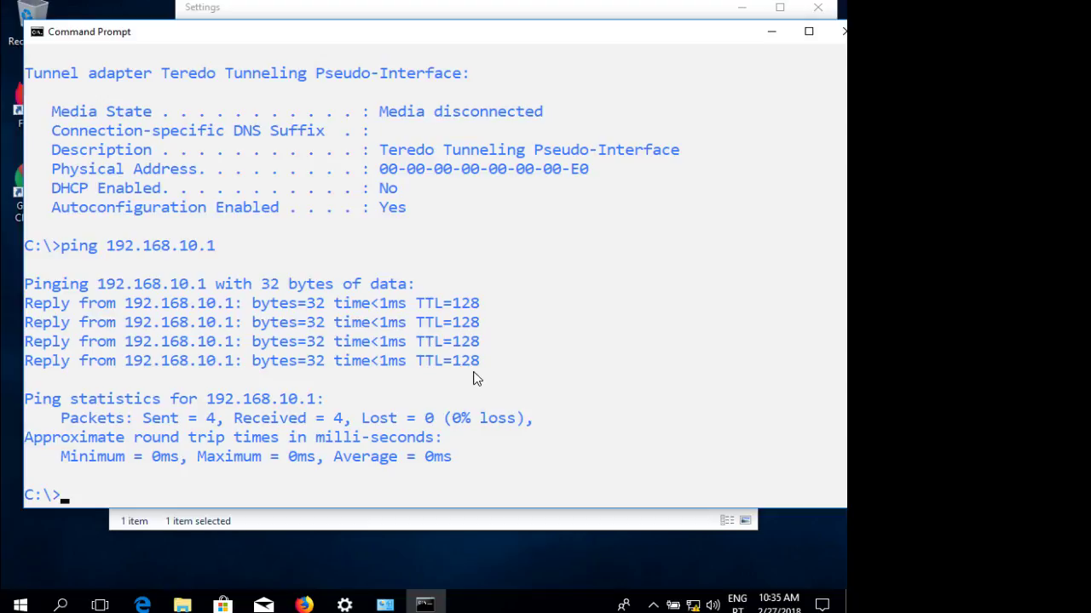
pyautogui.press('Up')
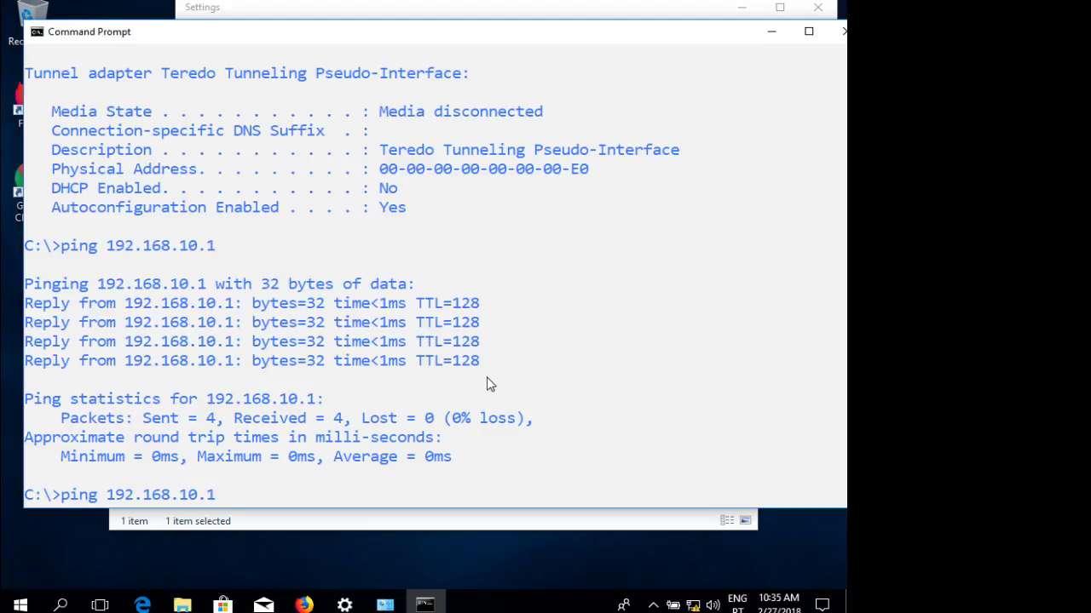
pyautogui.press('BackSpace')
pyautogui.press('BackSpace')
pyautogui.press('BackSpace')
pyautogui.press('BackSpace')
pyautogui.press('BackSpace')
pyautogui.press('BackSpace')
pyautogui.press('BackSpace')
pyautogui.press('BackSpace')
pyautogui.press('BackSpace')
pyautogui.press('BackSpace')
pyautogui.press('BackSpace')
pyautogui.press('BackSpace')
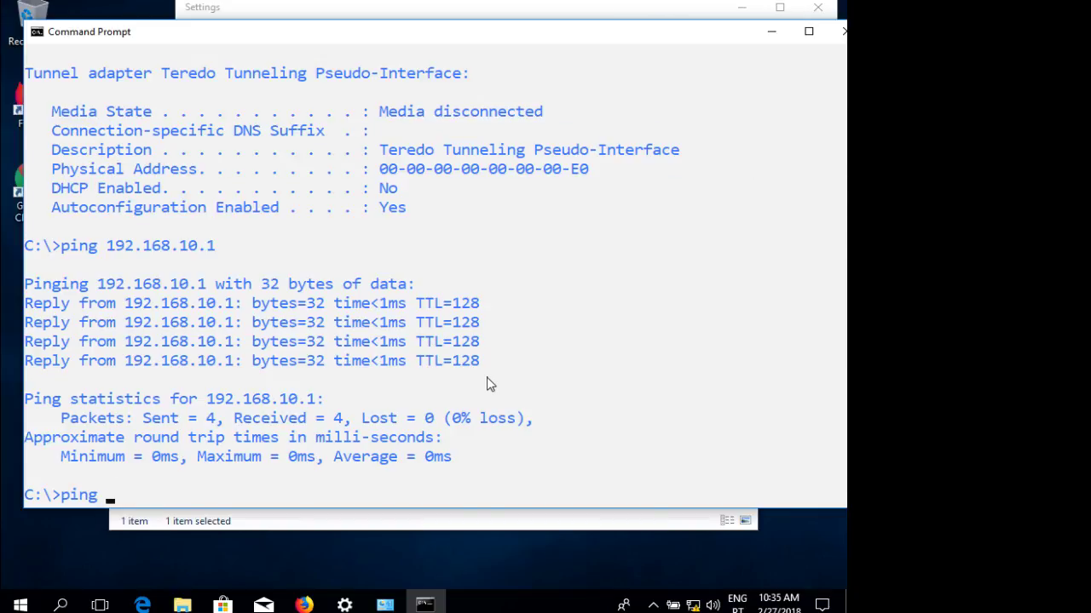
pyautogui.write('surname.name')
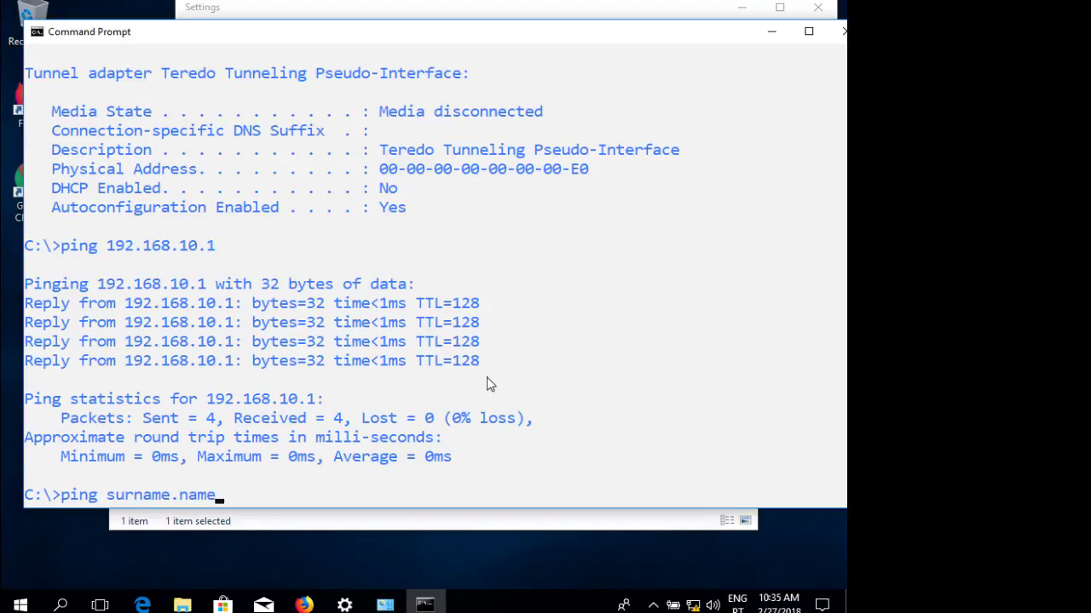
pyautogui.write('.local')
pyautogui.press('Return')
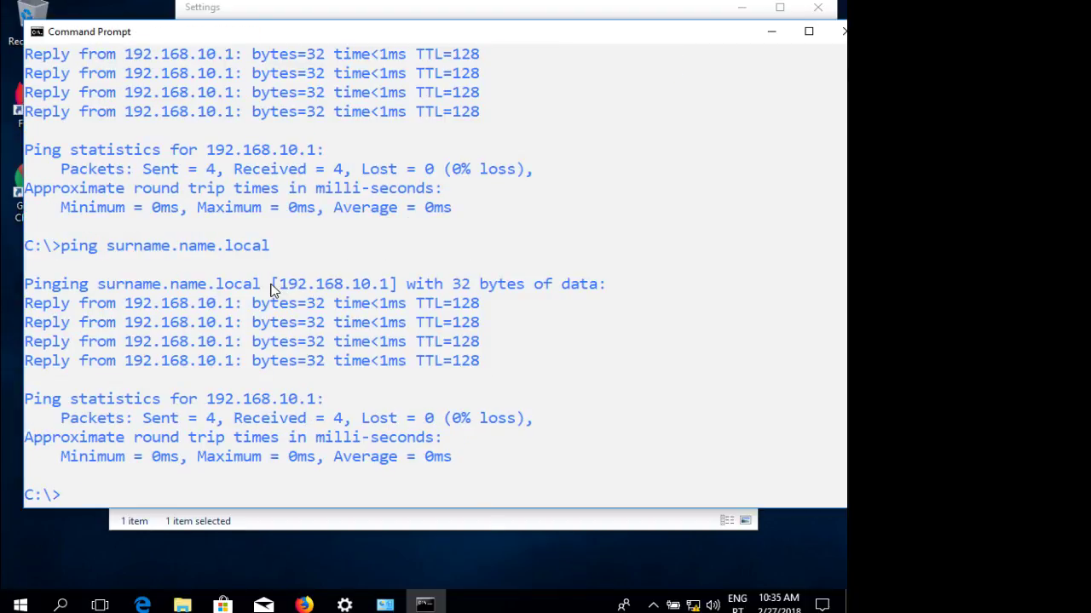
# Highlight the resolved address and the domain host name in the ping output.
pyautogui.moveTo(271, 287); pyautogui.dragTo(394, 288)
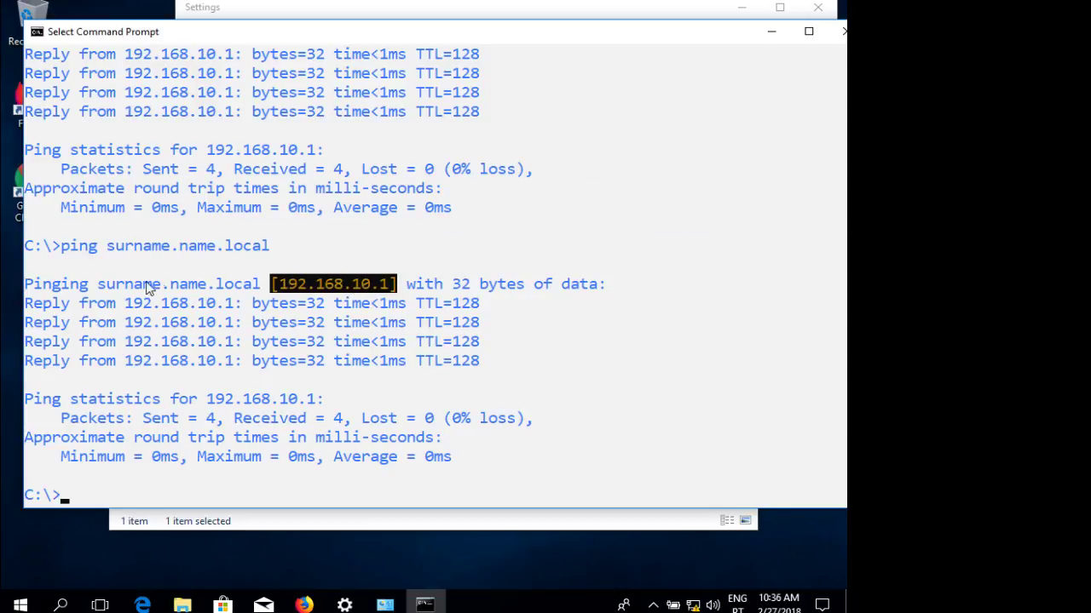
pyautogui.click(100, 287)
pyautogui.moveTo(101, 287); pyautogui.dragTo(256, 287)
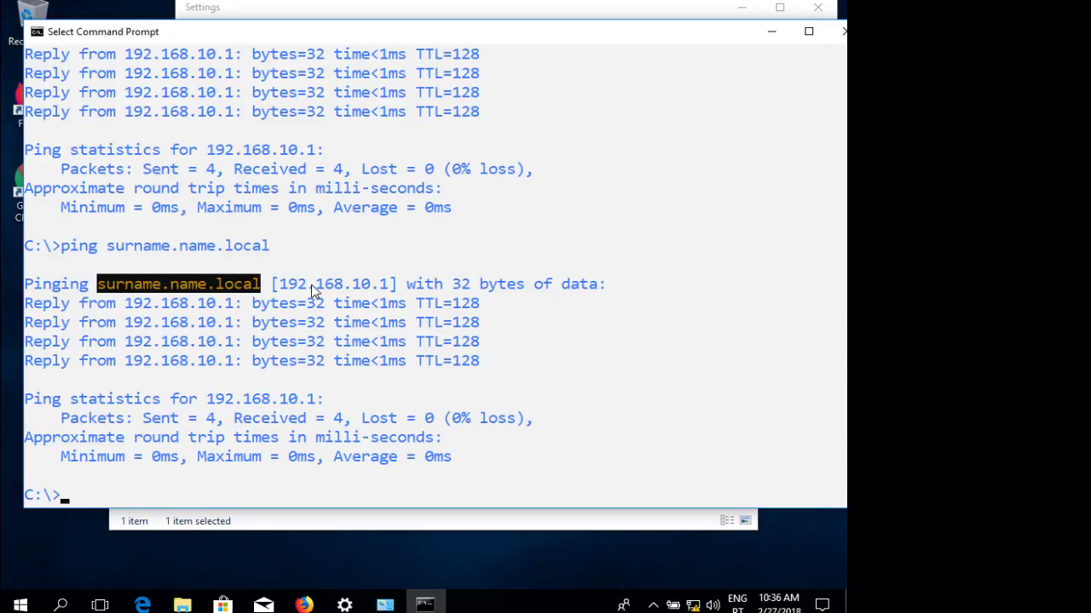
pyautogui.click(238, 287)
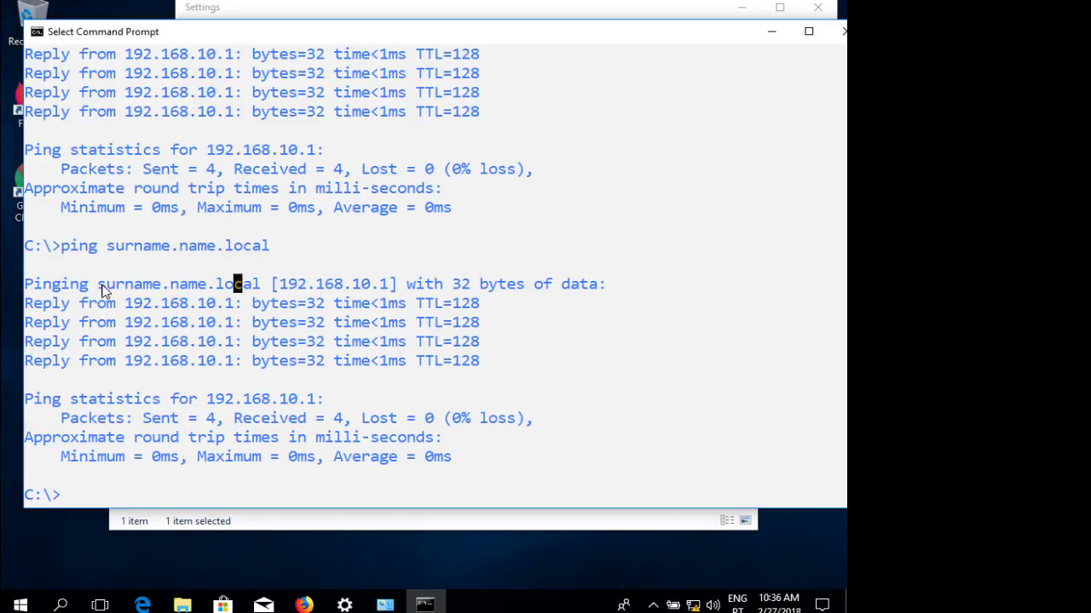
pyautogui.click(101, 287)
pyautogui.moveTo(100, 287); pyautogui.dragTo(378, 285)
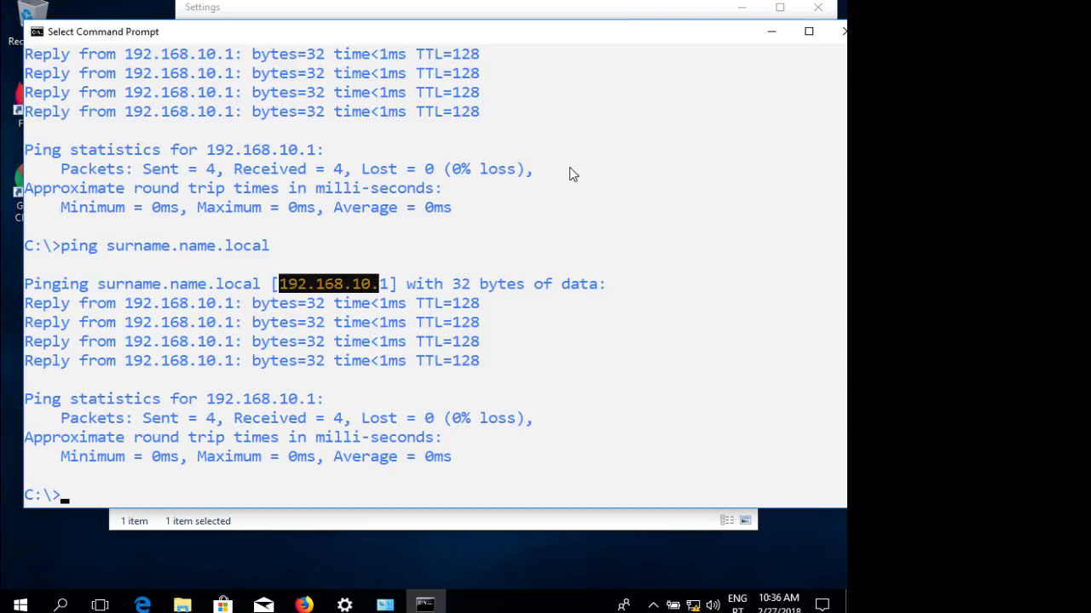
# Minimize Command Prompt and Network Connections, close Ethernet settings, and open File Explorer at Quick access.
pyautogui.click(772, 32)
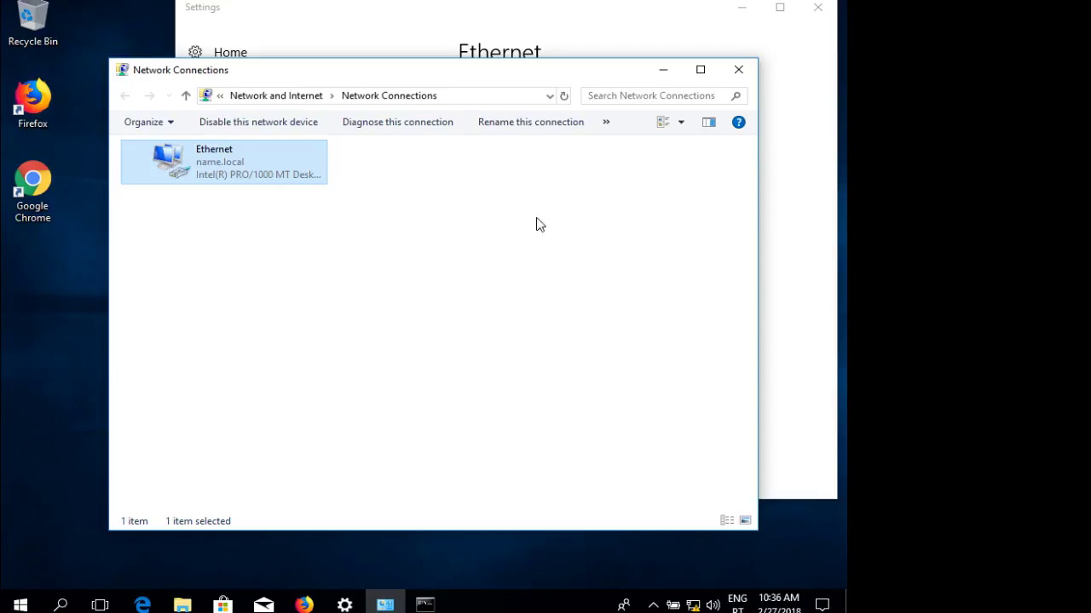
pyautogui.click(663, 69)
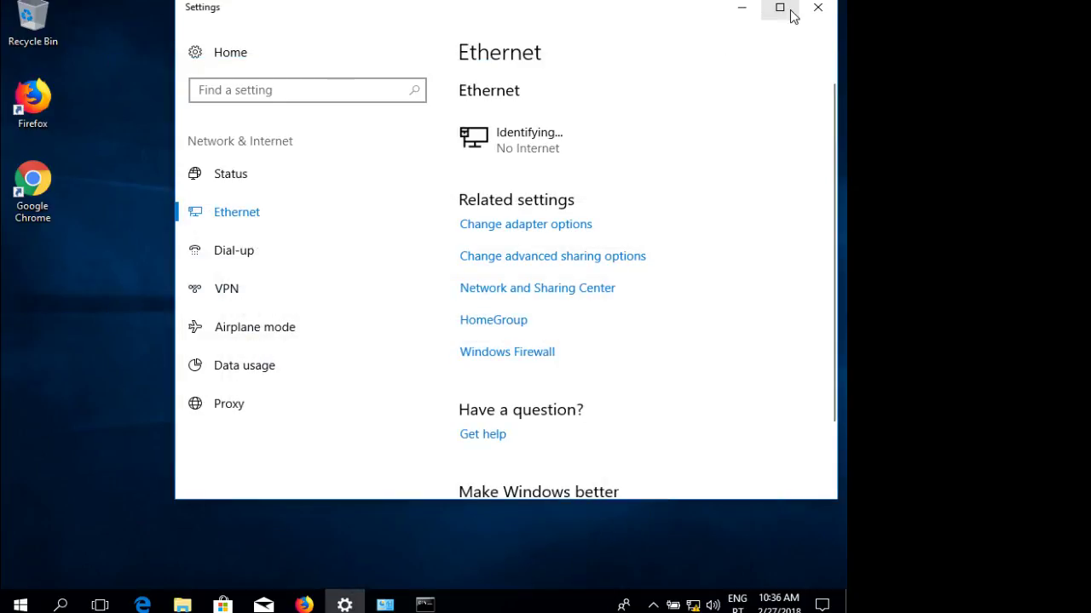
pyautogui.click(818, 9)
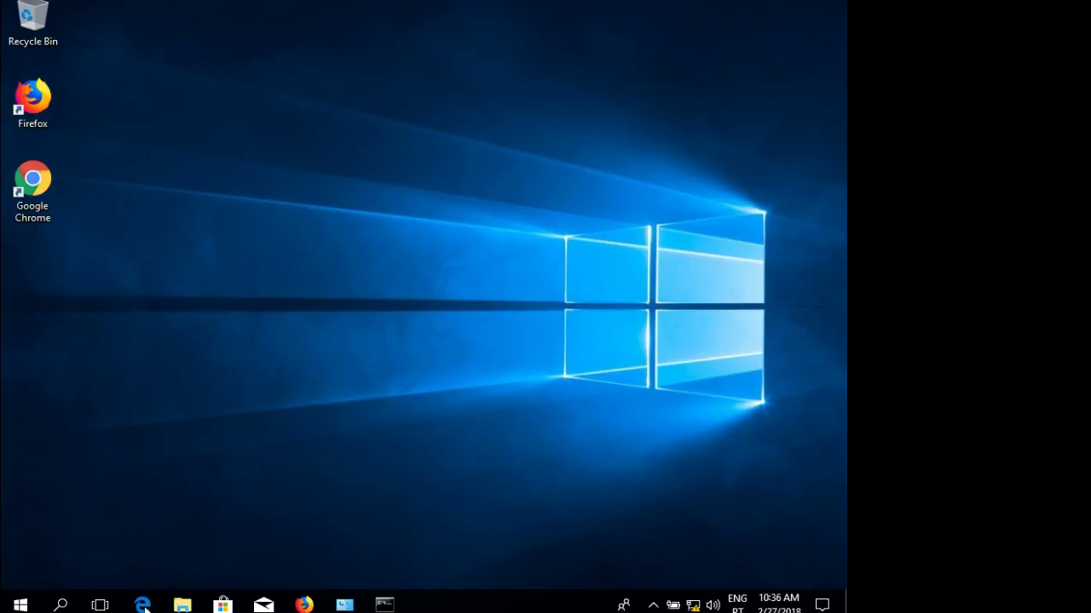
pyautogui.click(181, 605)
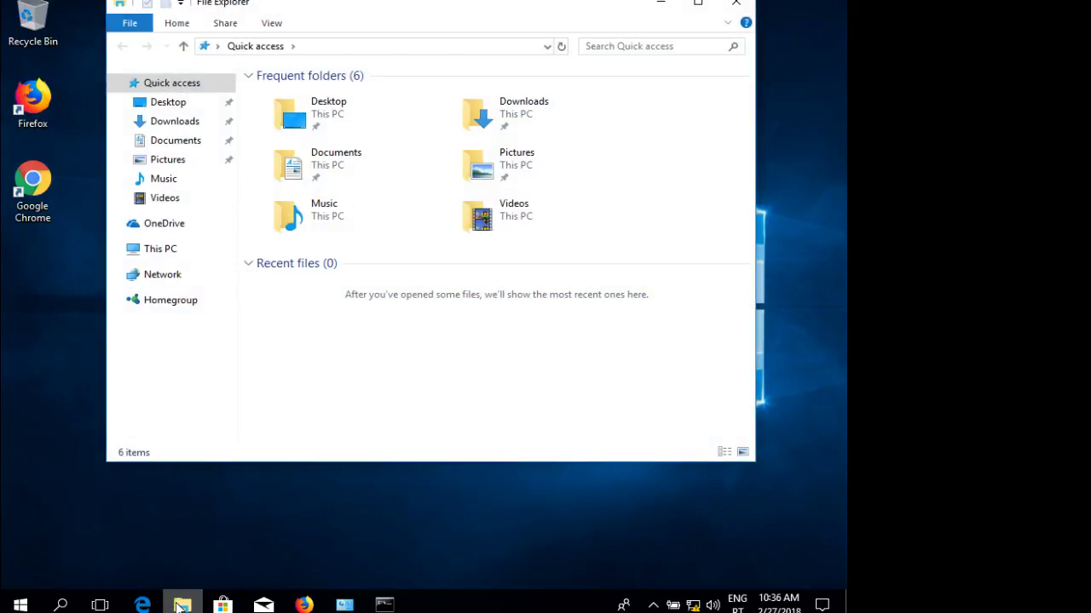
# Open This PC's System properties and its computer name settings, showing DESKTOP-2FUUTT9 in WORKGROUP.
pyautogui.rightClick(158, 249)
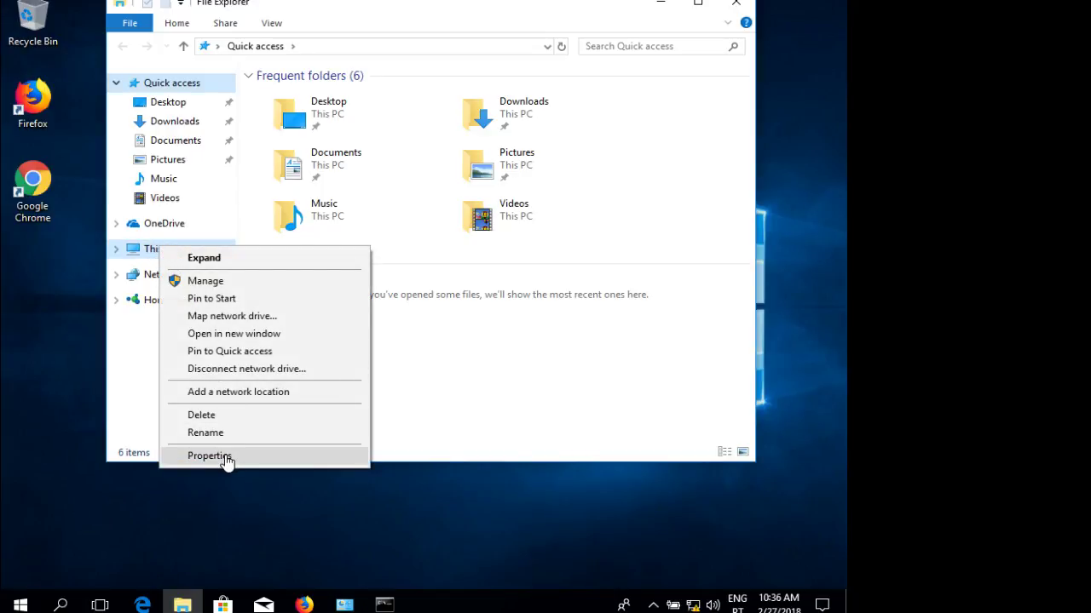
pyautogui.click(210, 456)
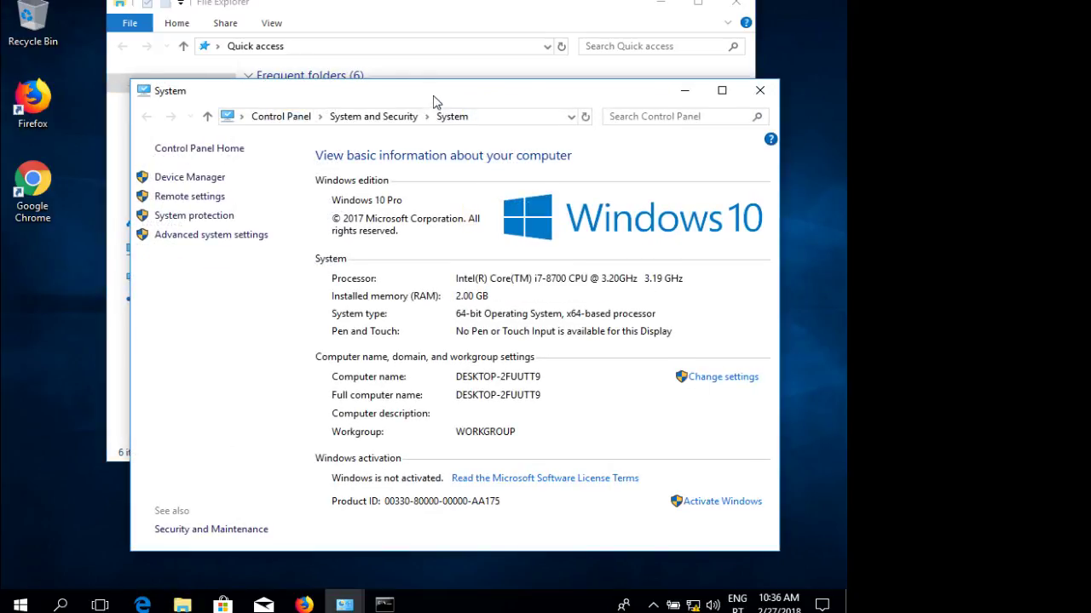
pyautogui.moveTo(436, 100); pyautogui.dragTo(338, 74)
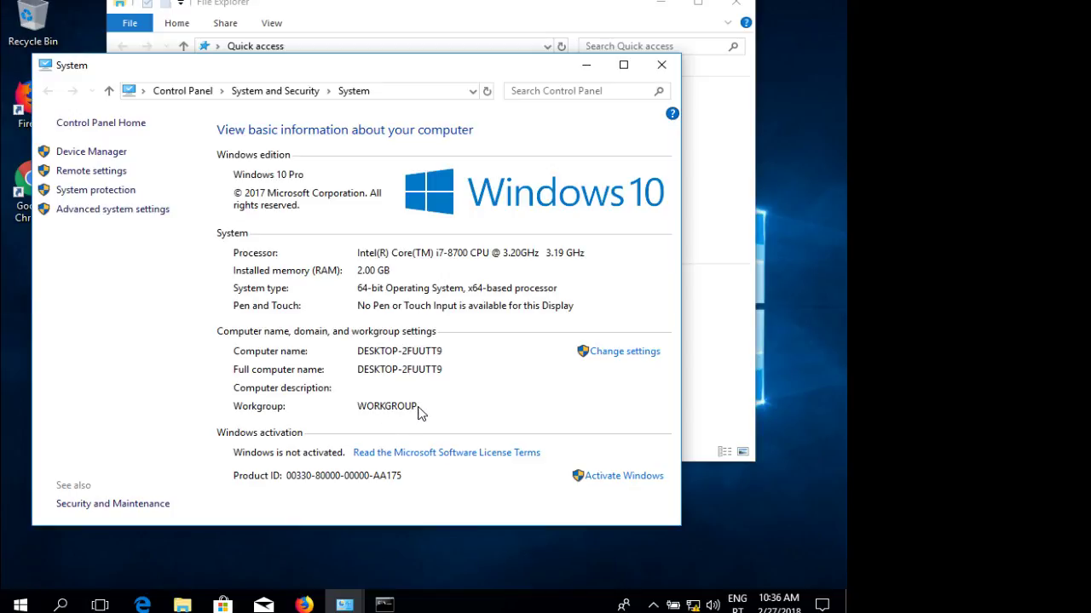
pyautogui.click(626, 352)
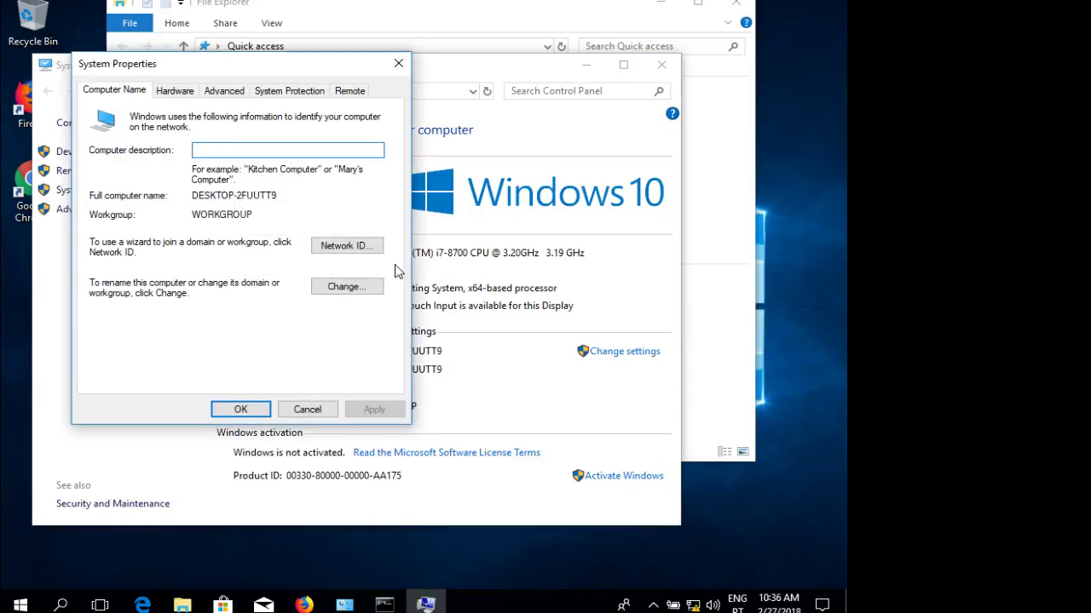
# Rename the computer from DESKTOP-2FUUTT9 to win10client and join it to domain name.local.
pyautogui.click(352, 287)
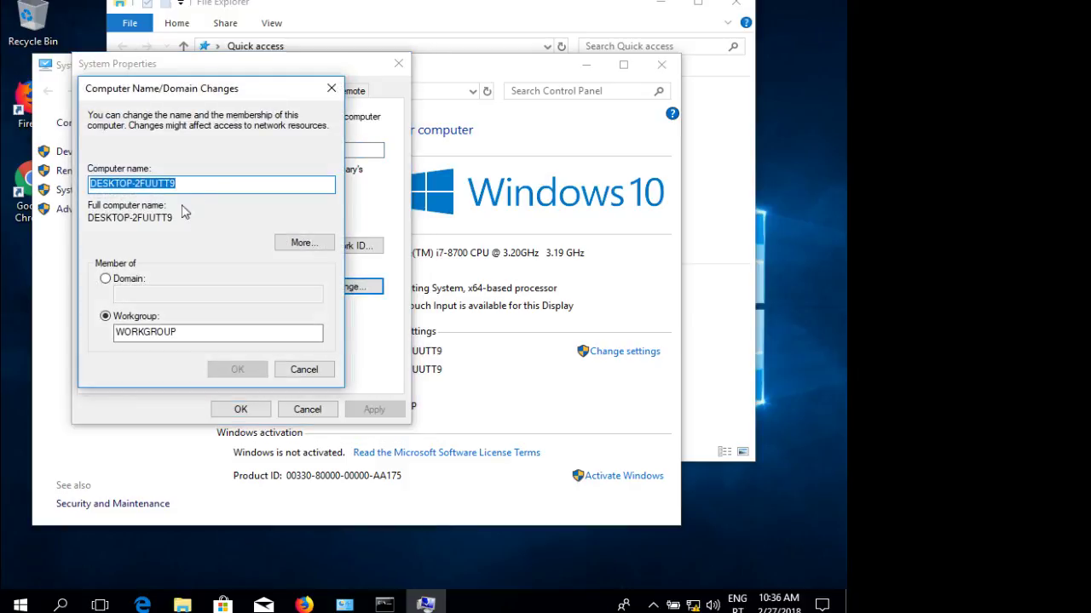
pyautogui.click(207, 181)
pyautogui.moveTo(207, 182); pyautogui.dragTo(26, 175)
pyautogui.write('client')
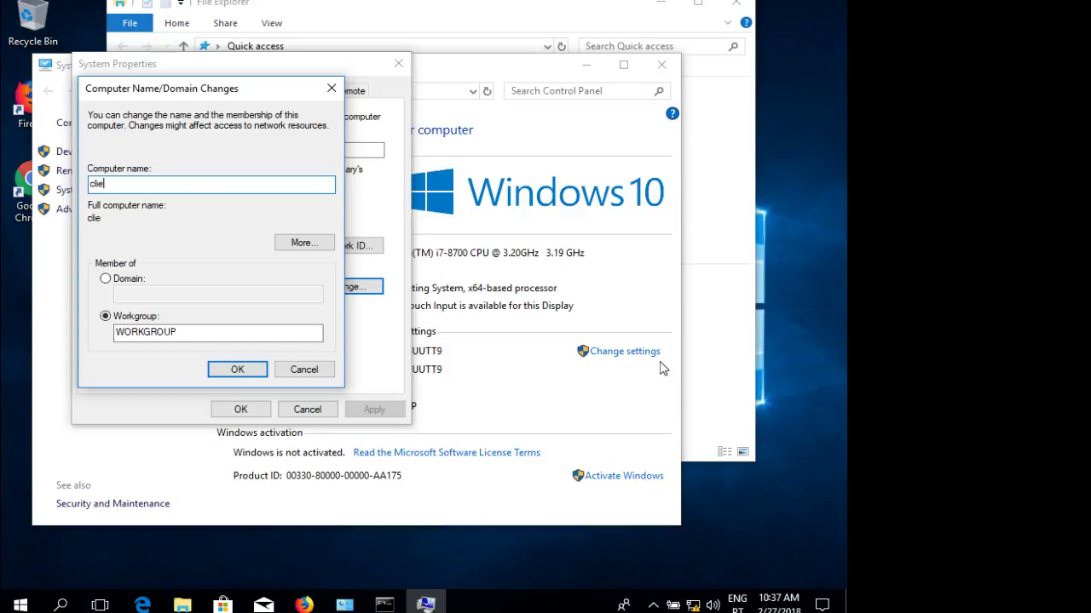
pyautogui.press('BackSpace')
pyautogui.press('BackSpace')
pyautogui.press('BackSpace')
pyautogui.press('BackSpace')
pyautogui.press('BackSpace')
pyautogui.write('win10client')
pyautogui.click(155, 295)
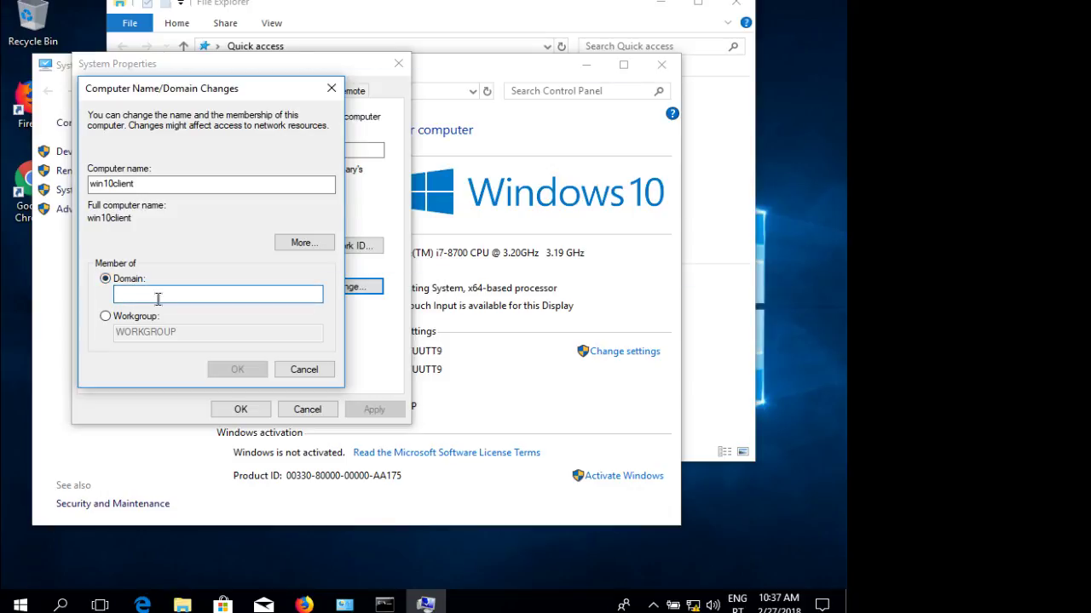
pyautogui.write('name.local')
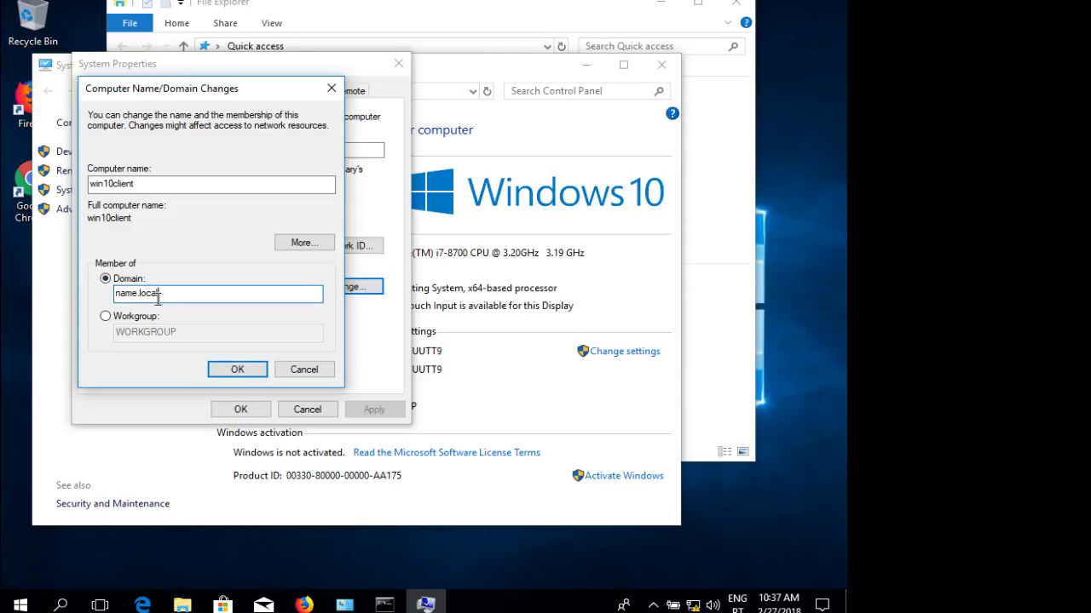
pyautogui.click(252, 373)
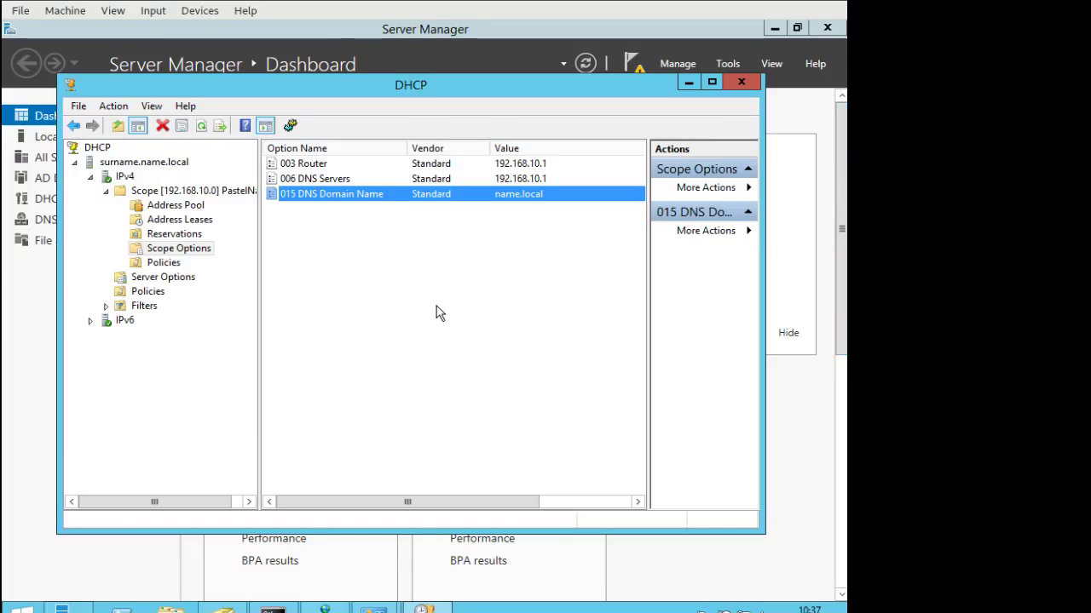
# Minimize DHCP, restore DNS Manager and Active Directory Users and Computers, and widen the tree pane.
pyautogui.click(440, 312)
pyautogui.click(689, 84)
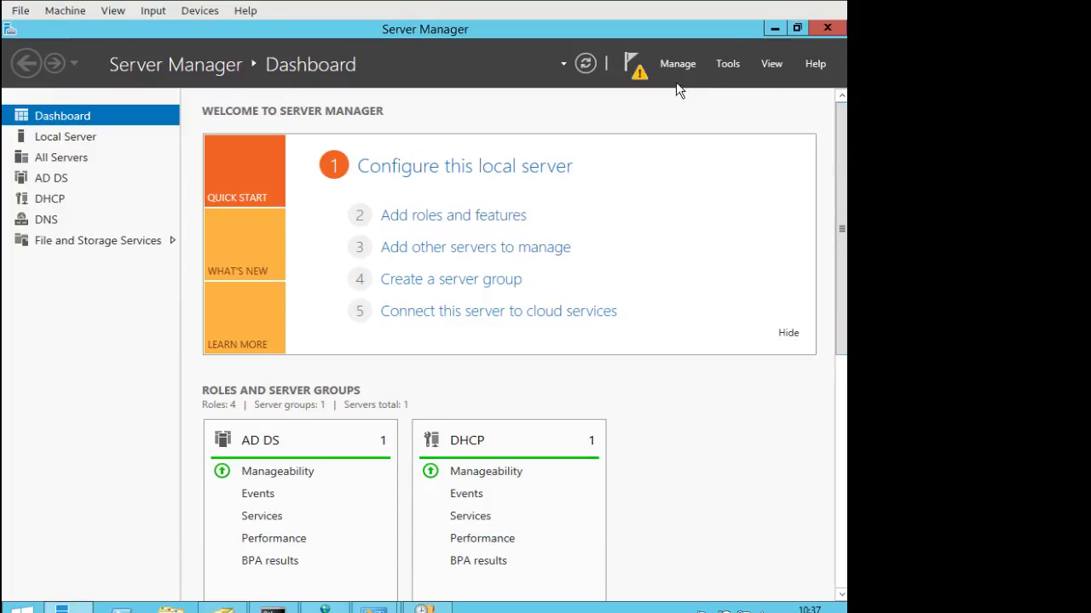
pyautogui.click(377, 606)
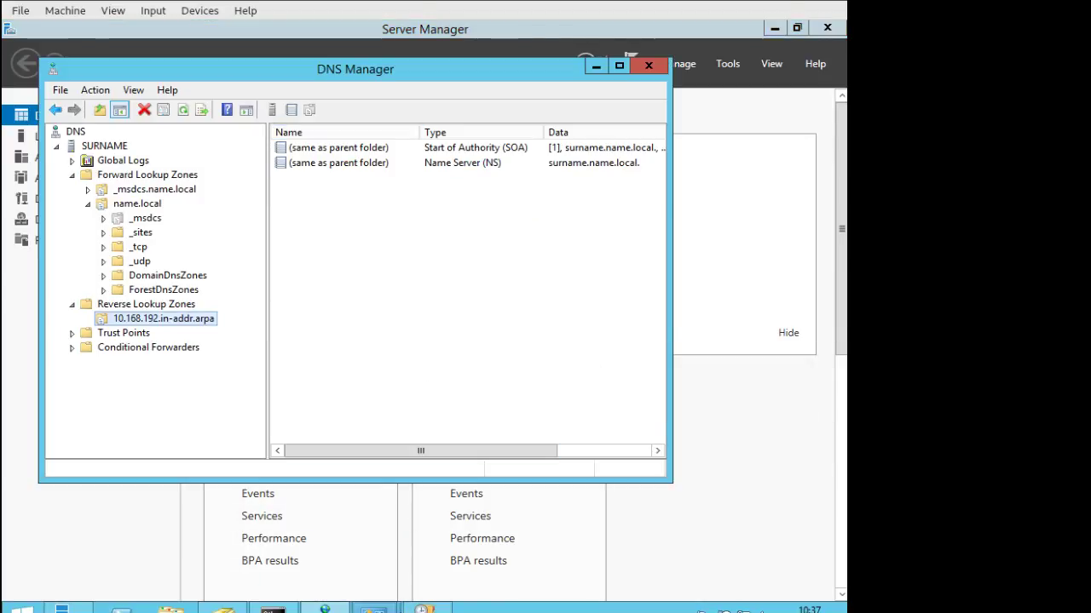
pyautogui.click(239, 607)
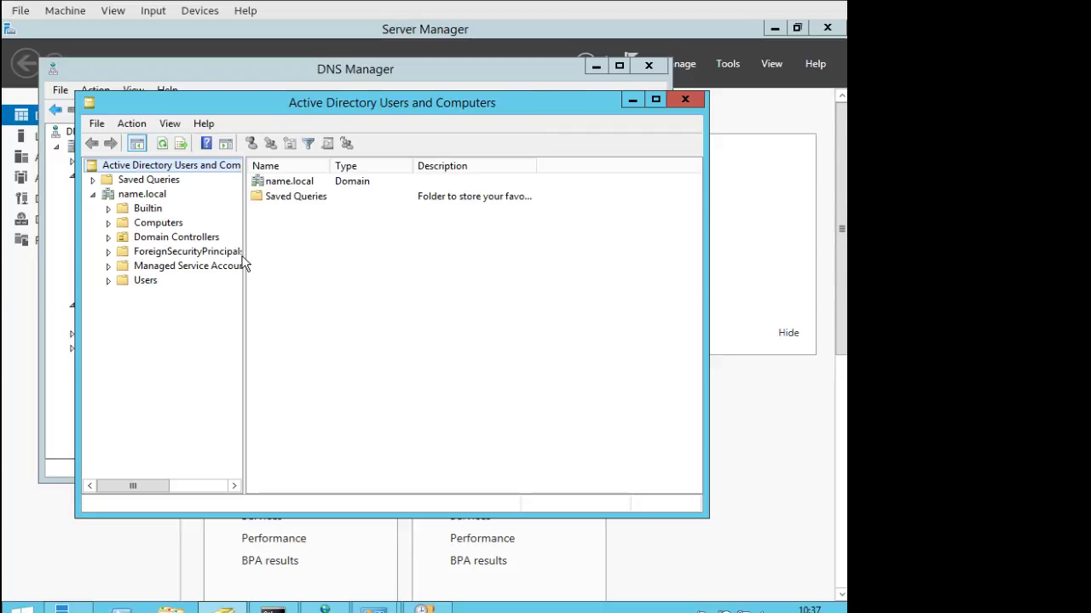
pyautogui.moveTo(244, 256); pyautogui.dragTo(334, 252)
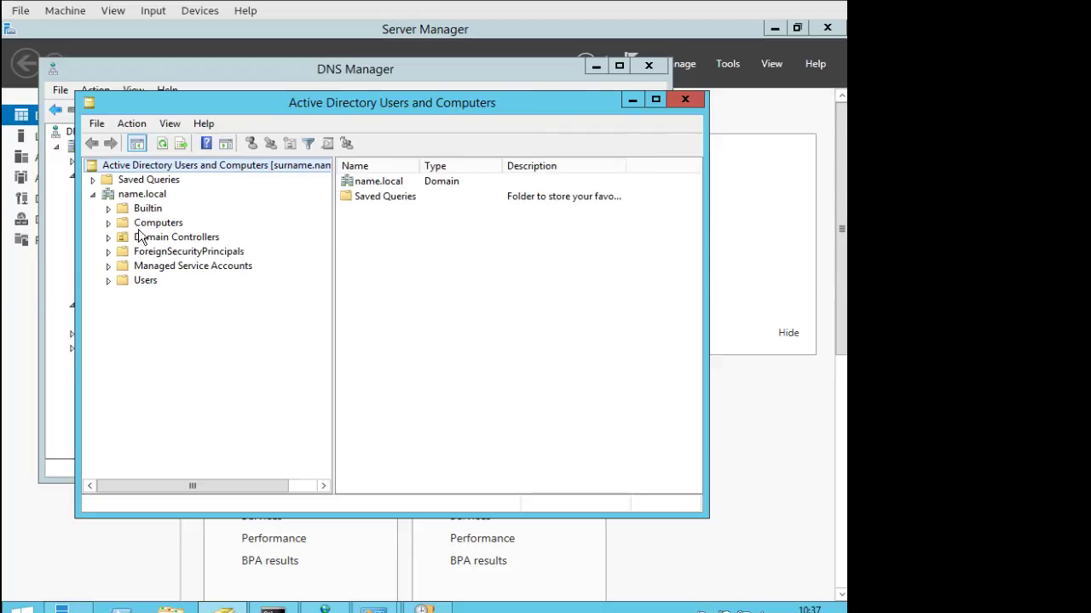
# Check name.local's Computers container (empty) and Domain Controllers, which lists only SURNAME.
pyautogui.click(155, 223)
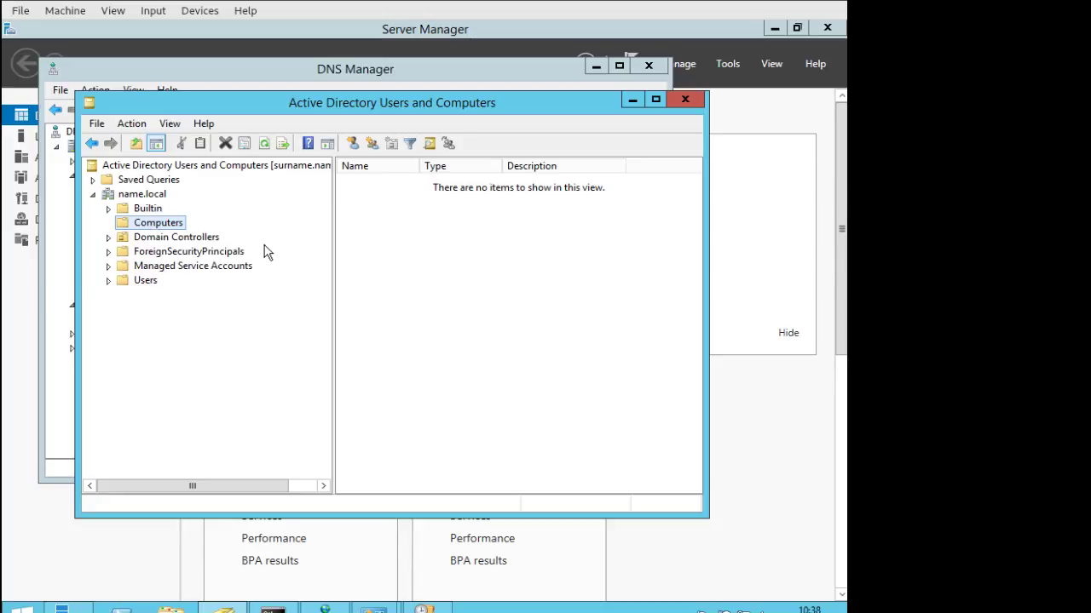
pyautogui.click(109, 237)
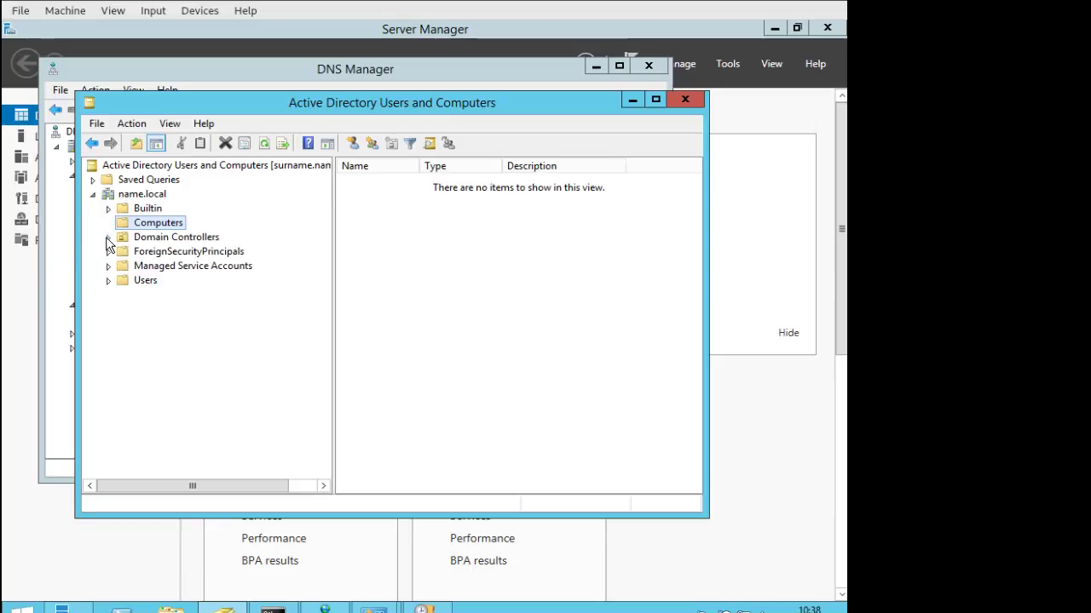
pyautogui.click(149, 238)
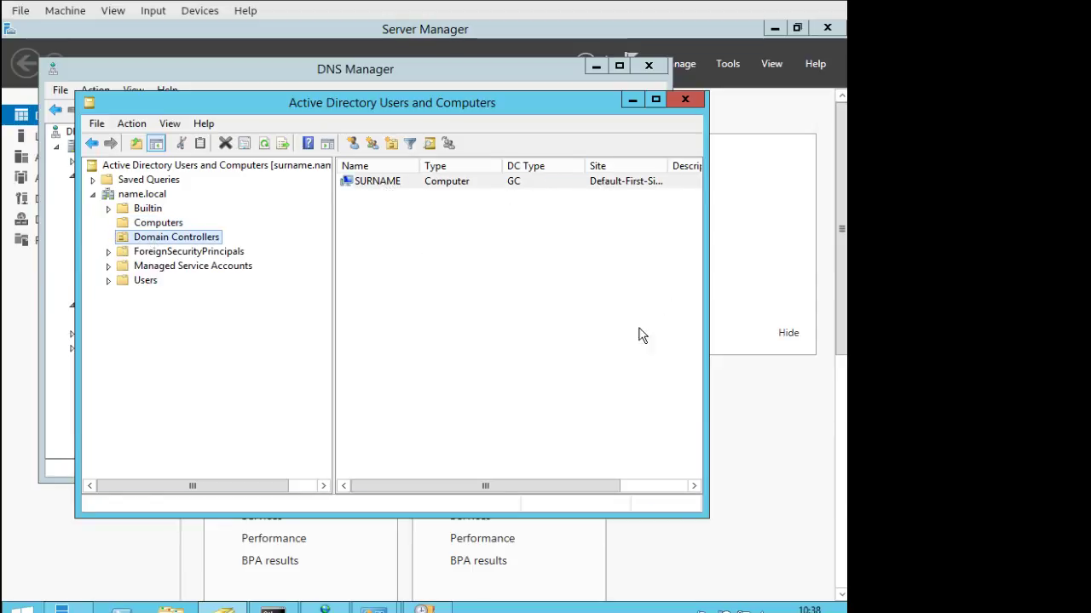
pyautogui.moveTo(606, 487); pyautogui.dragTo(674, 467)
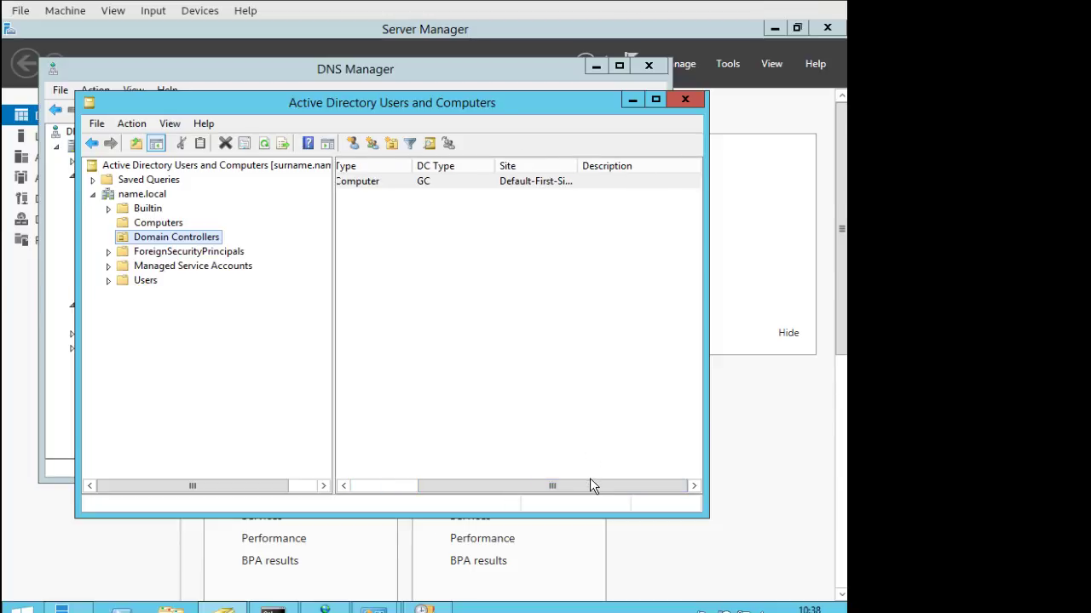
pyautogui.moveTo(593, 486); pyautogui.dragTo(473, 484)
pyautogui.click(170, 225)
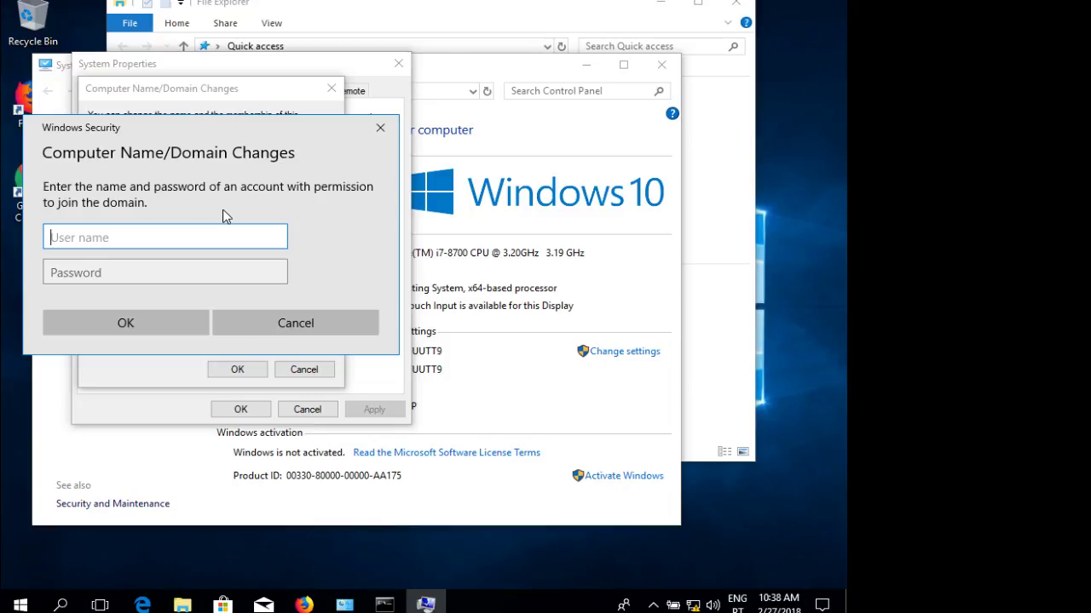
# Submit the administrator user name and password to authorize joining name.local.
pyautogui.write('administrator')
pyautogui.press('Tab')
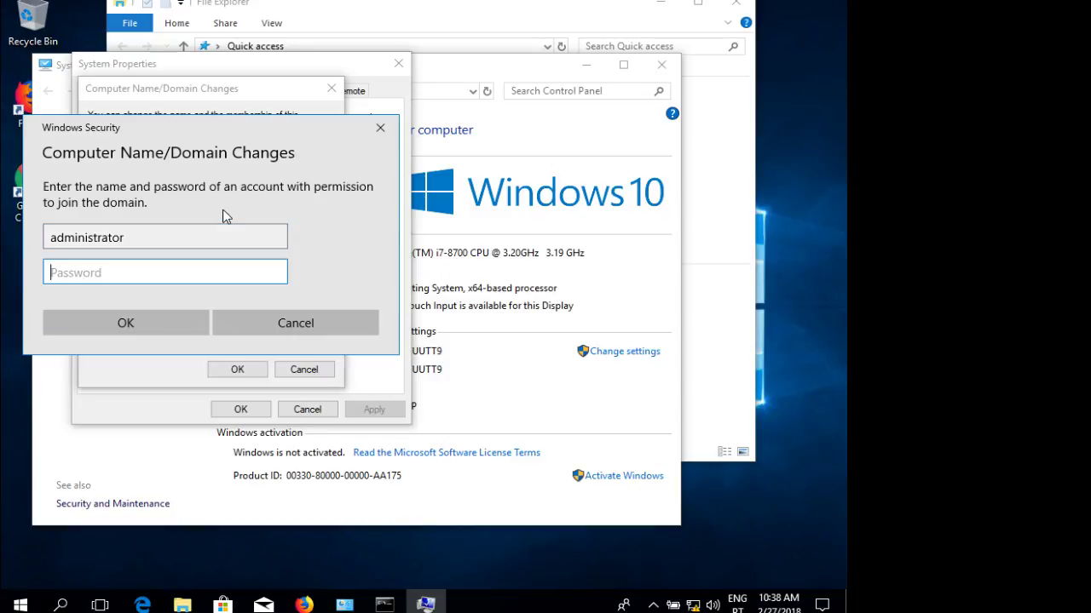
pyautogui.write('********')
pyautogui.press('Return')
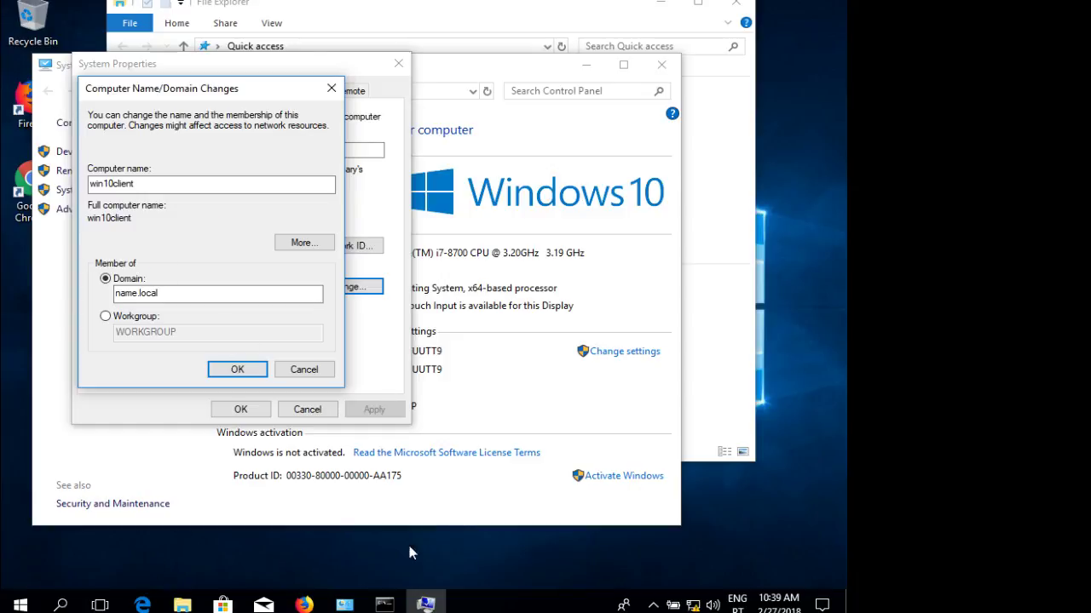
# Acknowledge the welcome and restart notices, close System Properties, and restart the client now.
pyautogui.moveTo(431, 606)
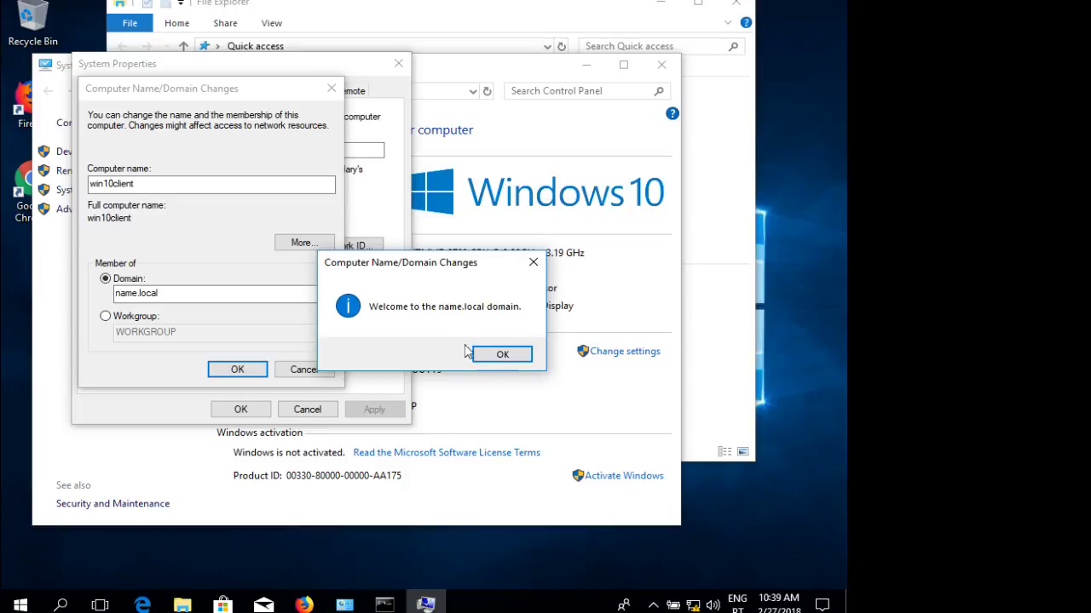
pyautogui.click(500, 356)
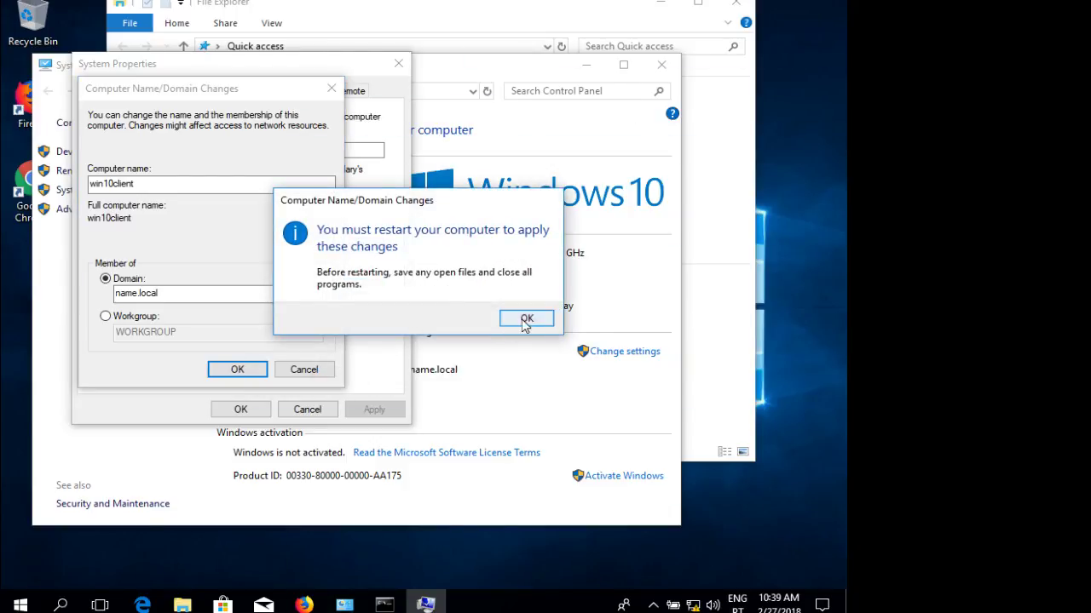
pyautogui.click(527, 319)
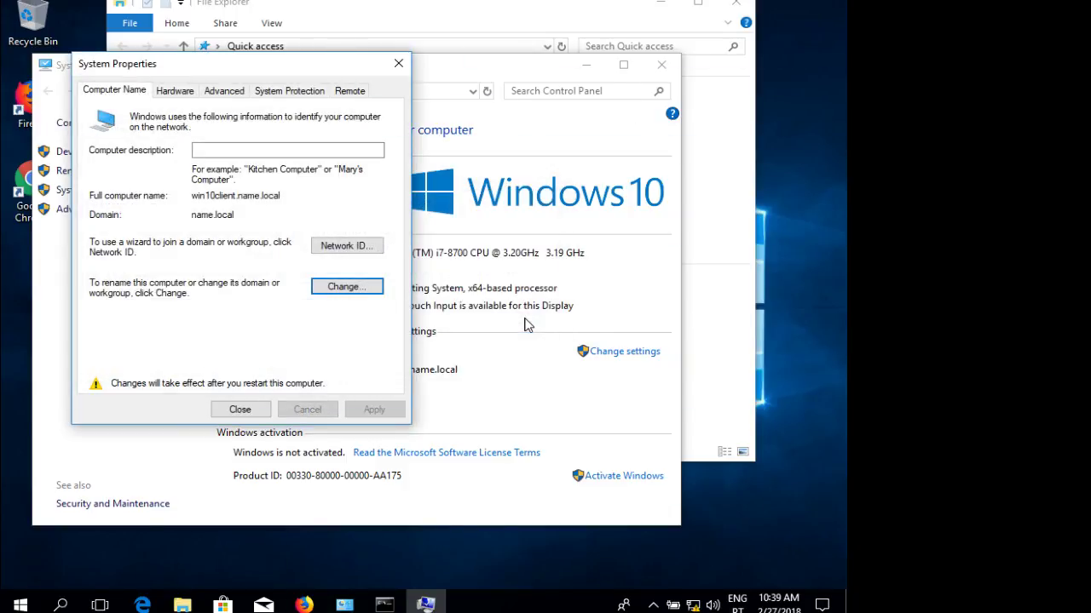
pyautogui.click(255, 411)
pyautogui.click(430, 312)
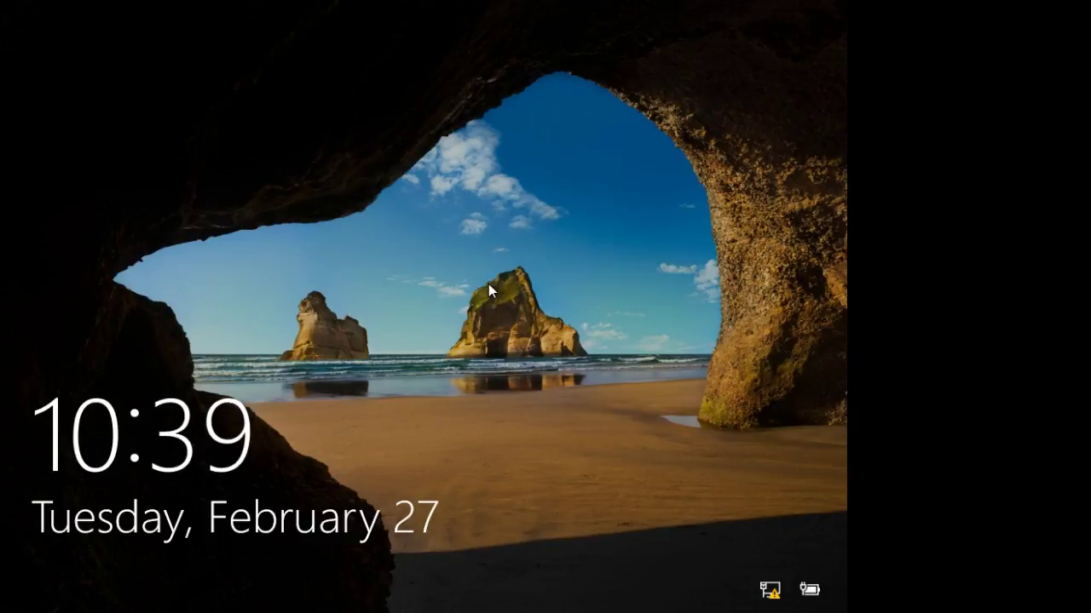
# Sign in as Other user with name\administrator and the domain account password.
pyautogui.click(488, 284)
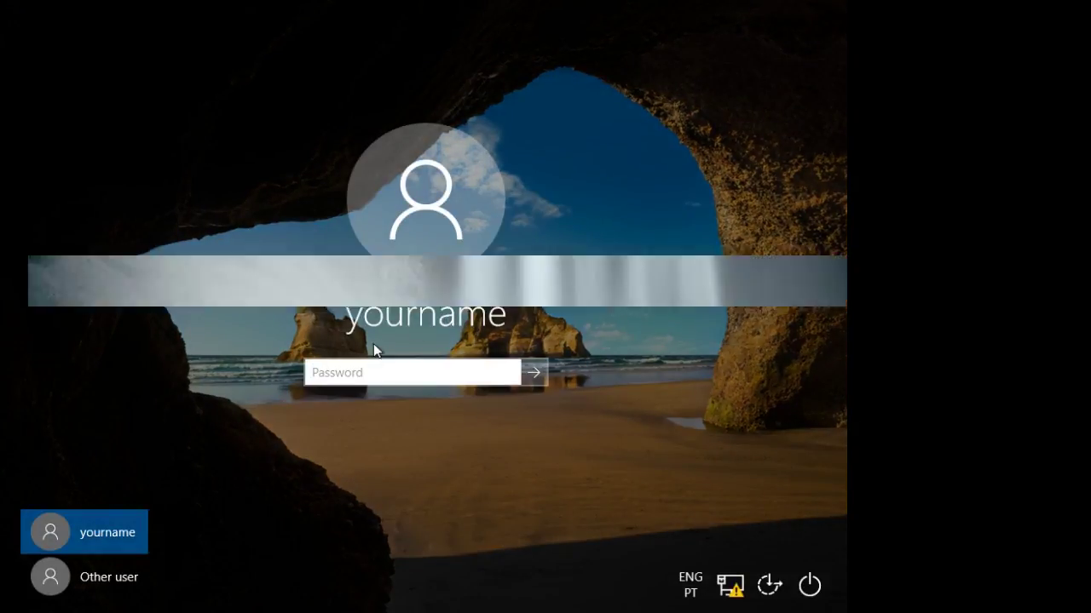
pyautogui.click(137, 586)
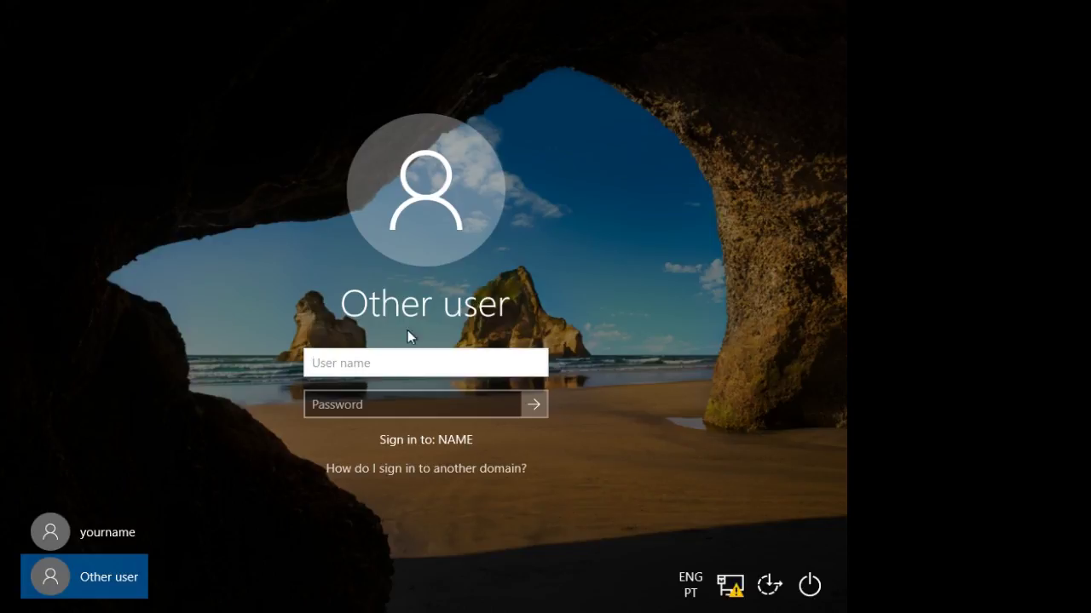
pyautogui.write('administrator')
pyautogui.press('Tab')
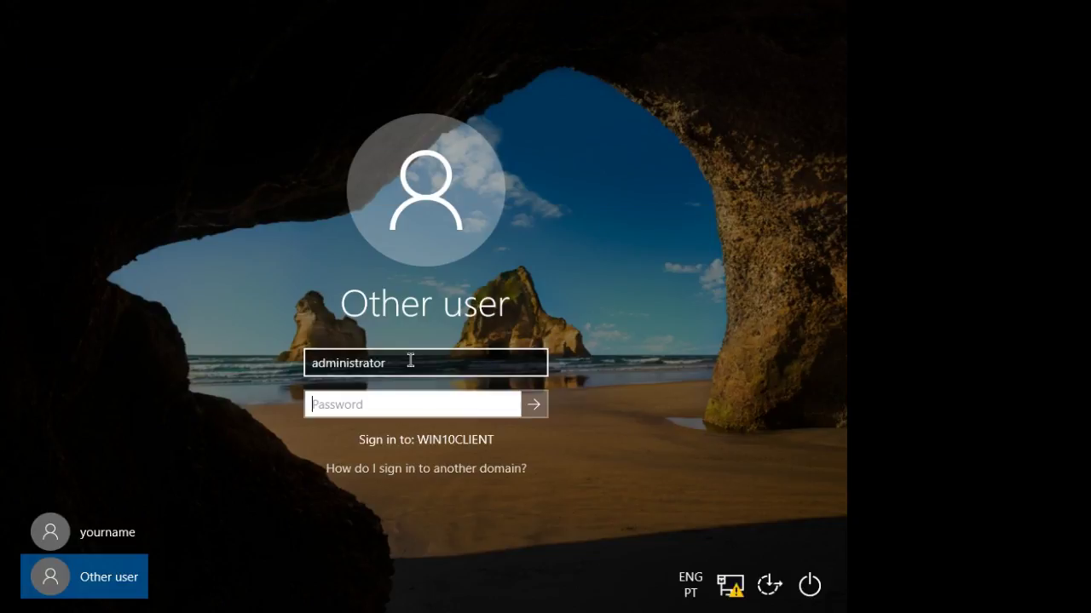
pyautogui.click(410, 361)
pyautogui.moveTo(397, 365); pyautogui.dragTo(322, 363)
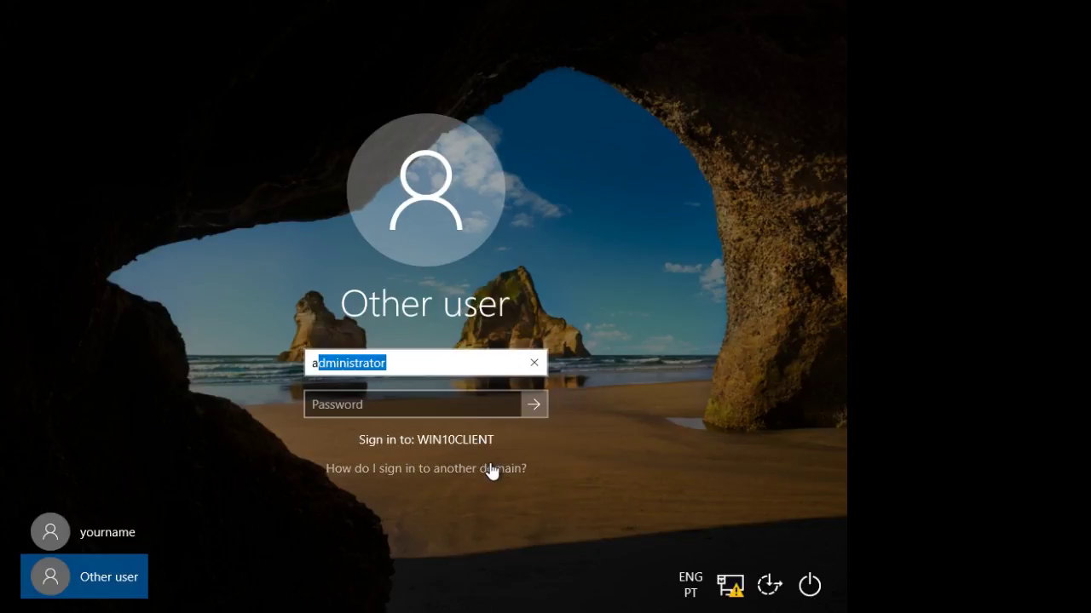
pyautogui.click(447, 359)
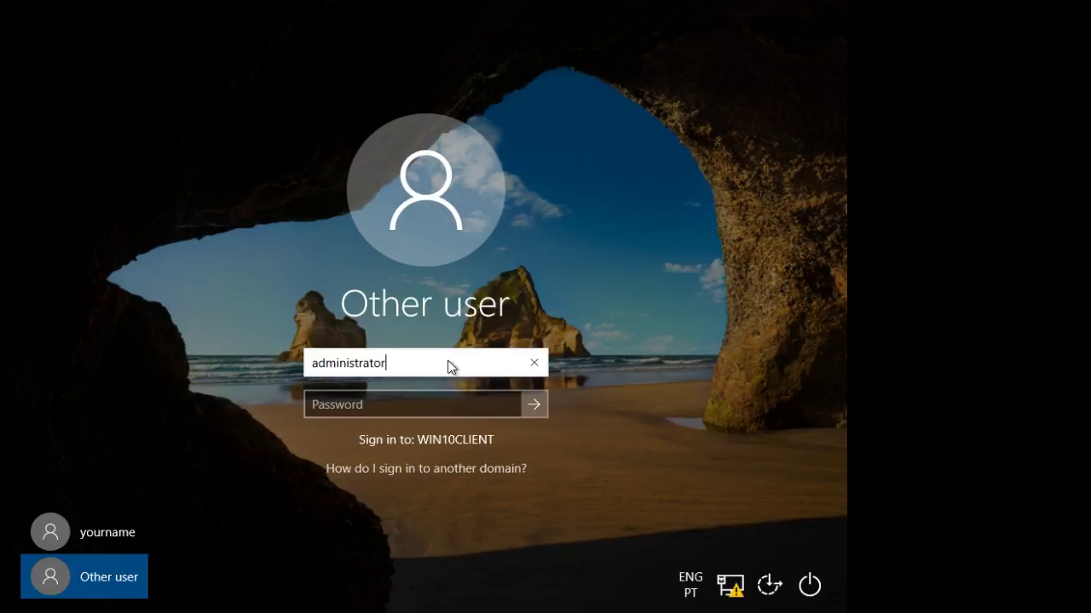
pyautogui.press('Left')
pyautogui.press('Left')
pyautogui.press('Left')
pyautogui.write('name\\')
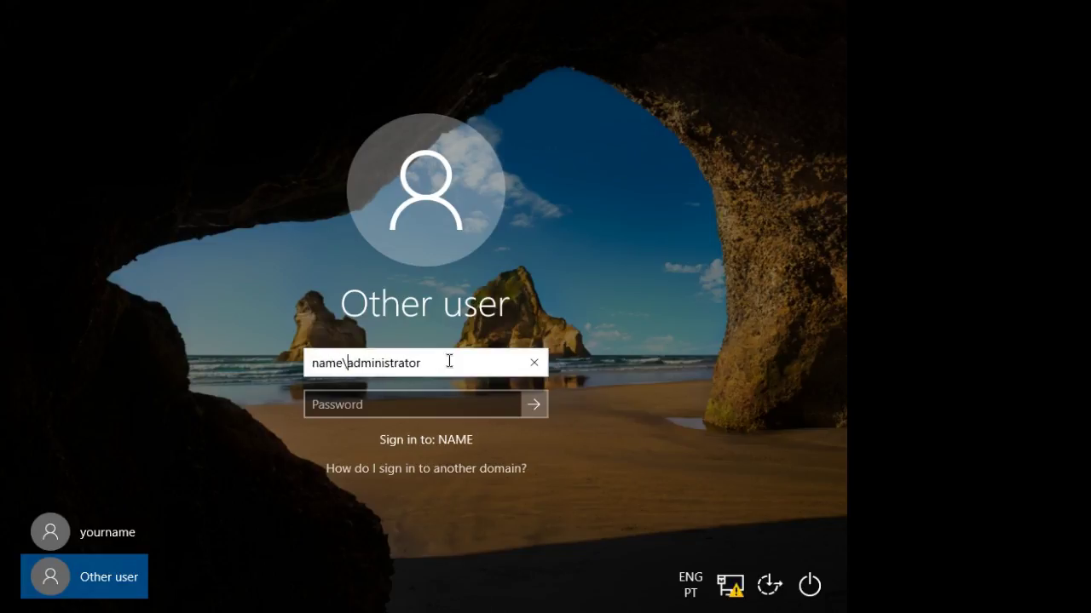
pyautogui.click(438, 410)
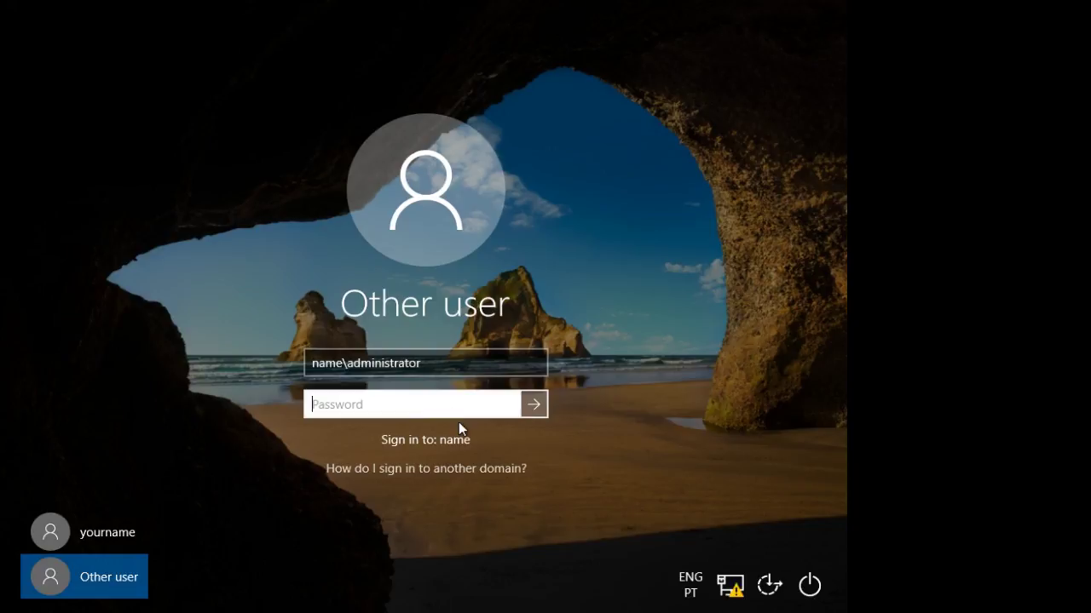
pyautogui.write('********')
pyautogui.press('Return')
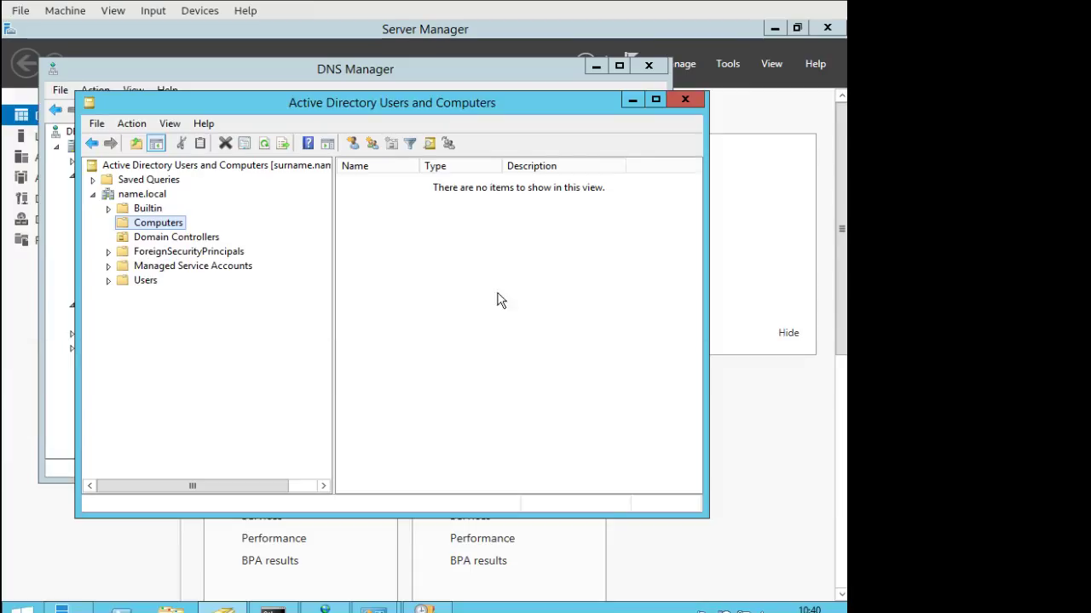
# Refresh the Computers container to confirm WIN10CLIENT is listed, then switch to the DHCP console.
pyautogui.click(482, 258)
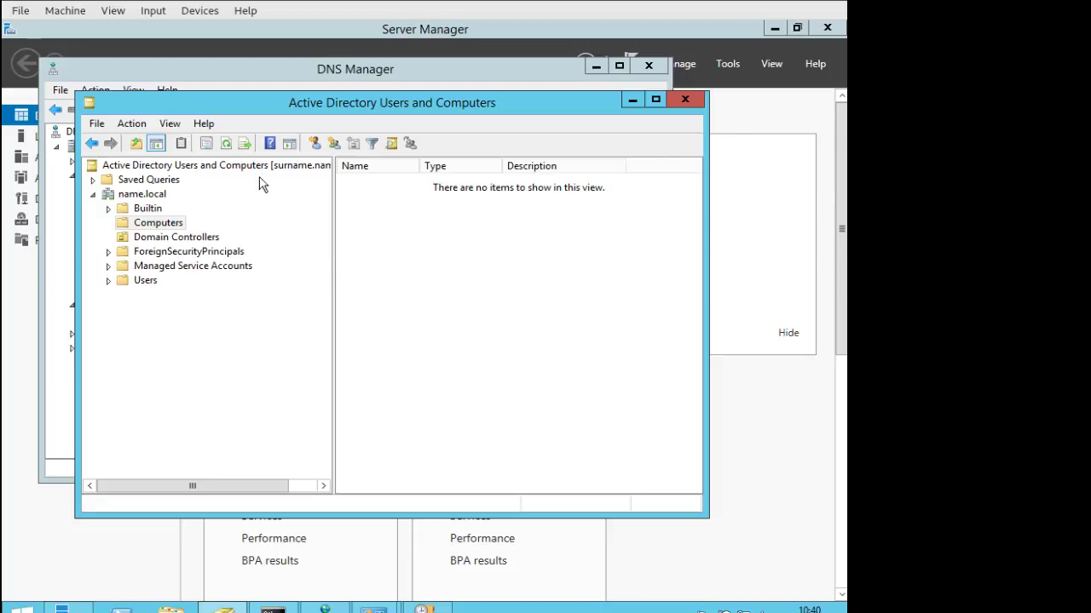
pyautogui.press('F5')
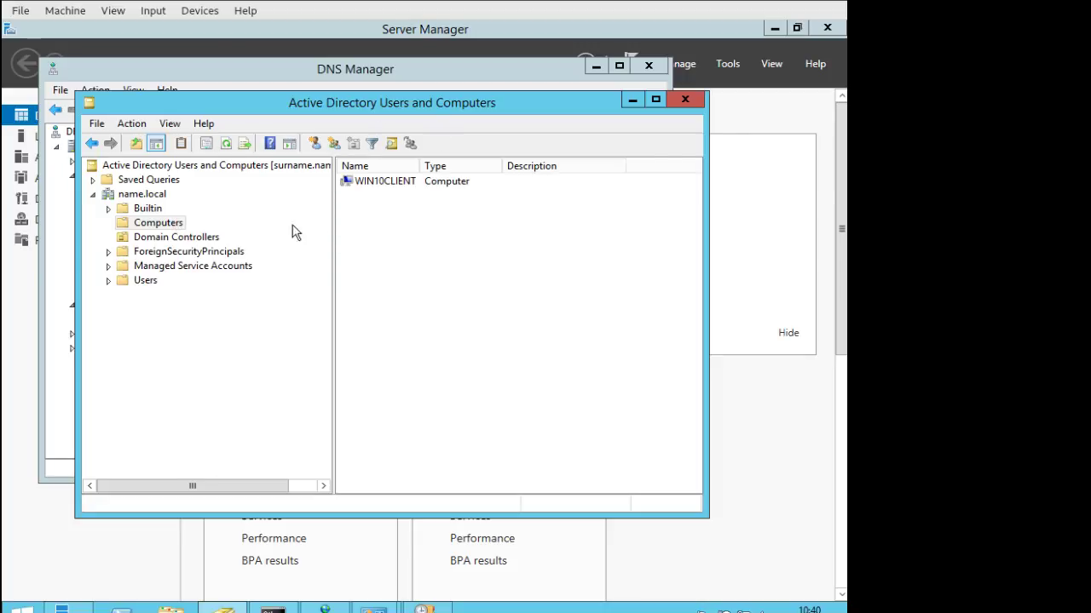
pyautogui.click(389, 188)
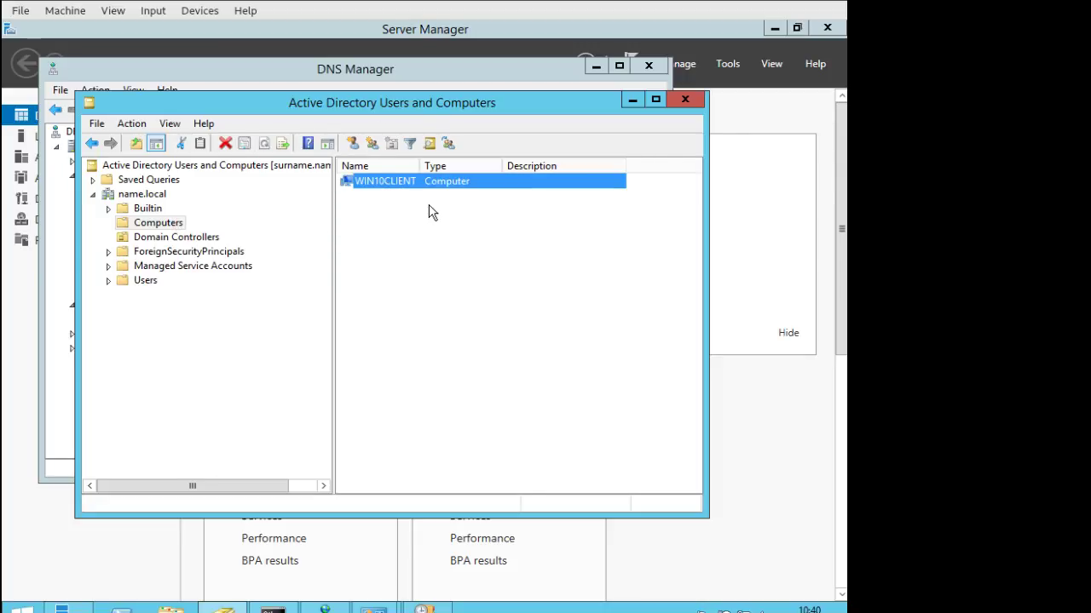
pyautogui.click(633, 100)
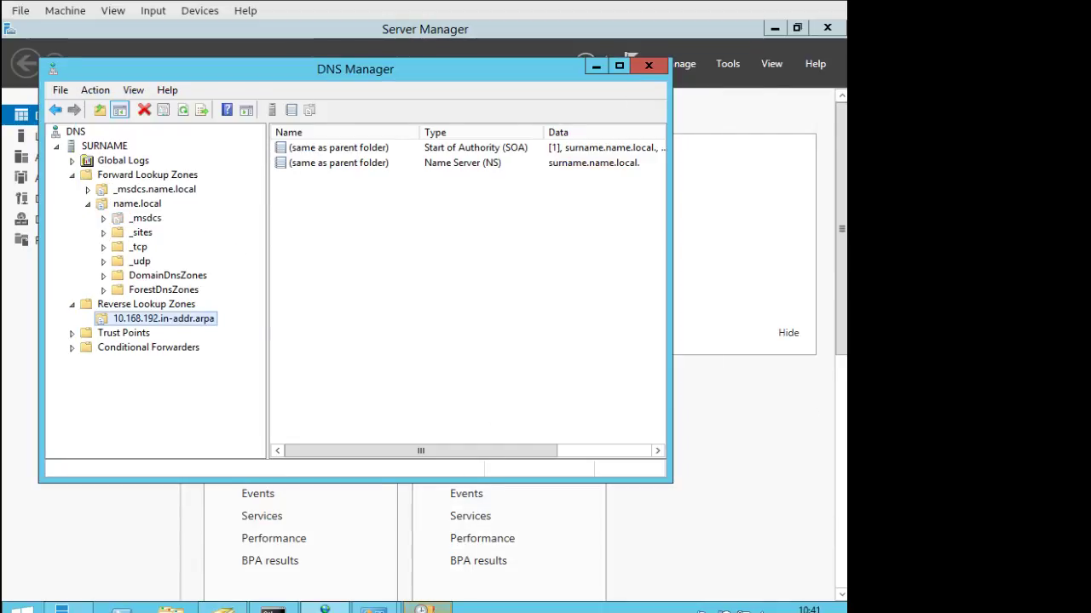
pyautogui.click(428, 609)
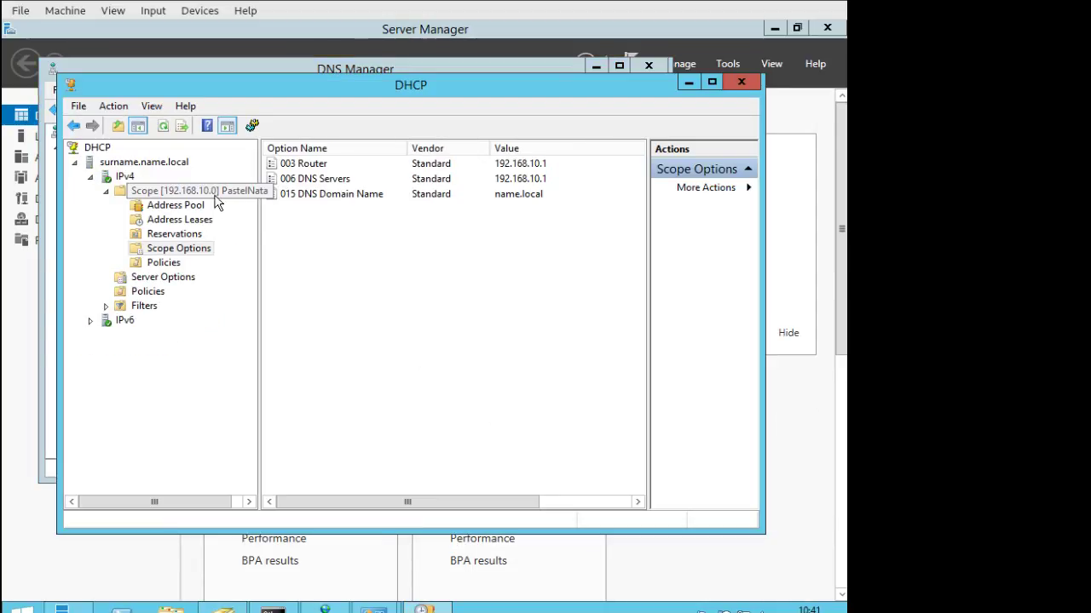
# View Address Leases showing 192.168.10.50 leased to win10client.name.local, widening the Name column.
pyautogui.click(183, 219)
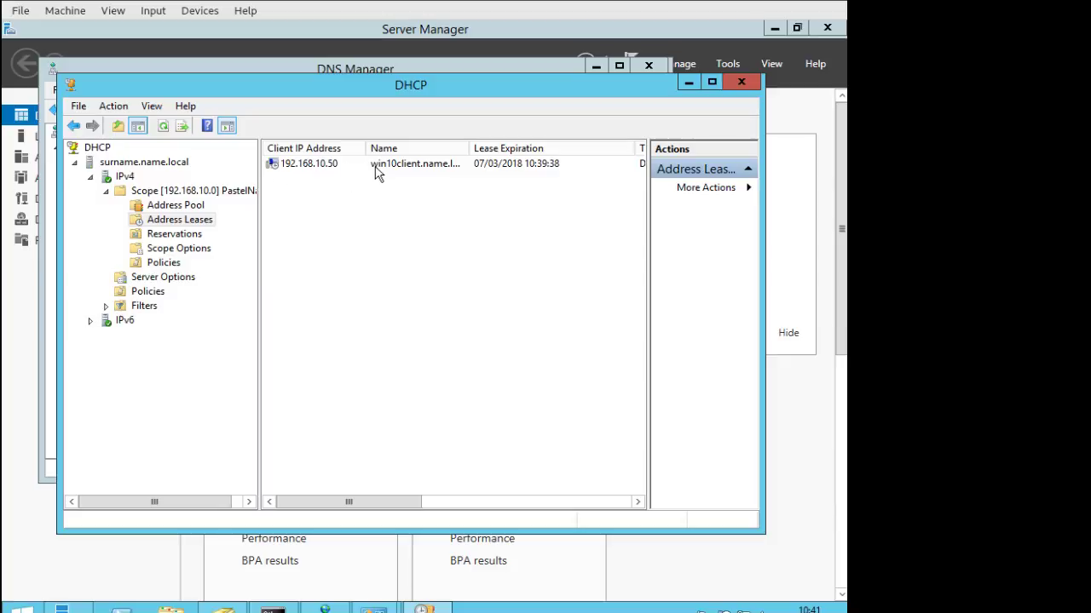
pyautogui.moveTo(471, 152); pyautogui.dragTo(530, 150)
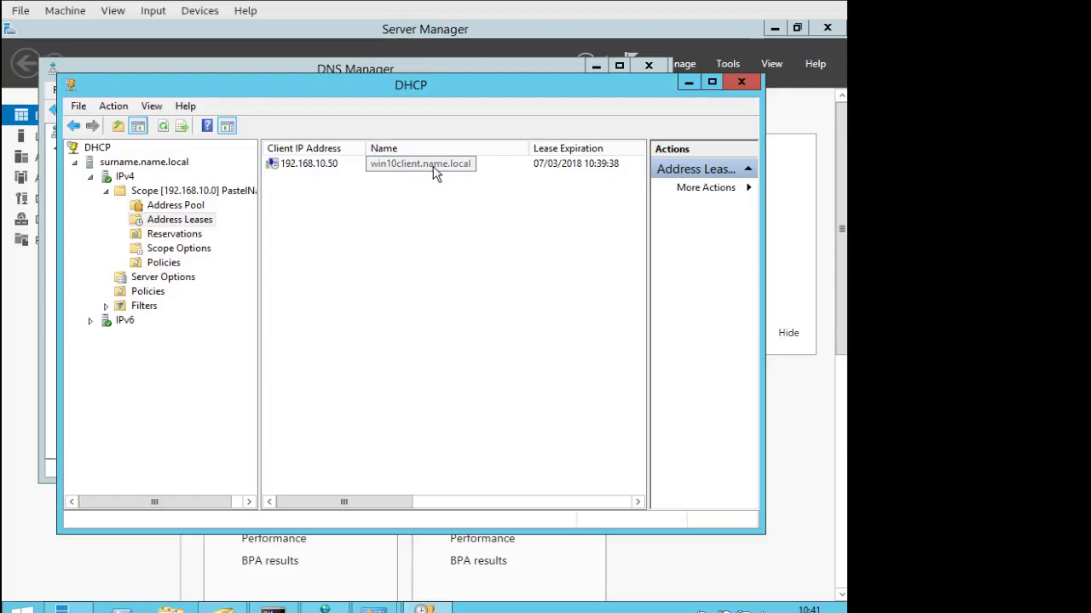
pyautogui.moveTo(373, 497); pyautogui.dragTo(428, 505)
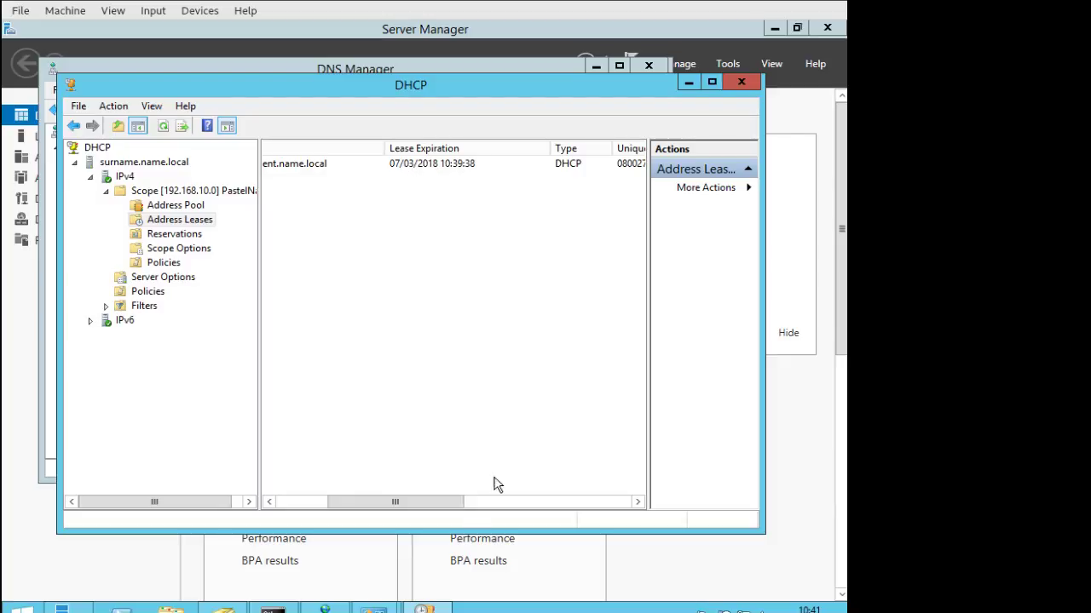
pyautogui.moveTo(451, 501); pyautogui.dragTo(512, 504)
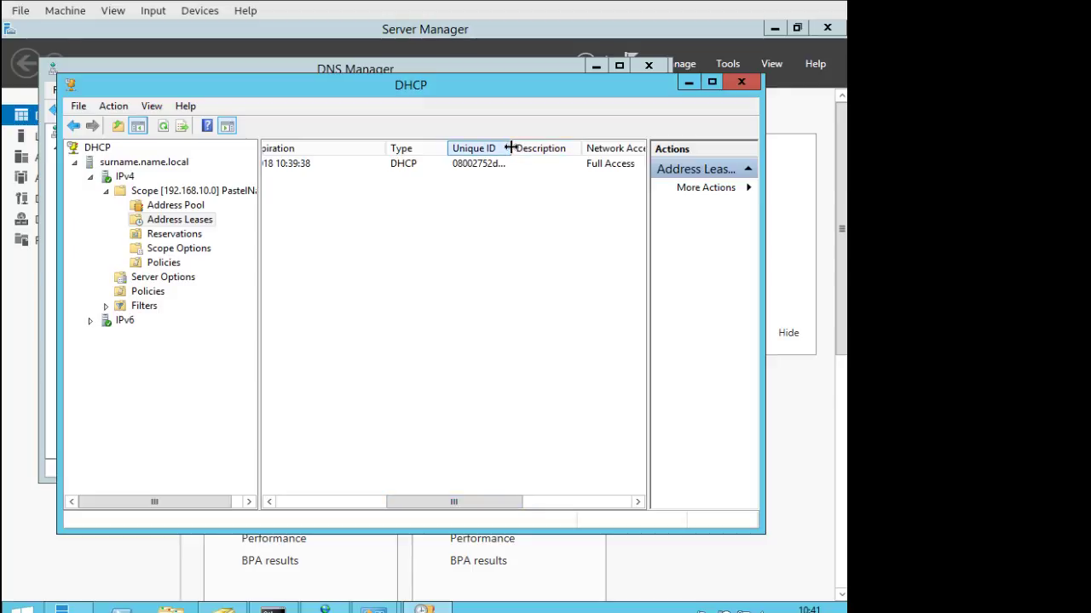
pyautogui.moveTo(511, 149); pyautogui.dragTo(554, 148)
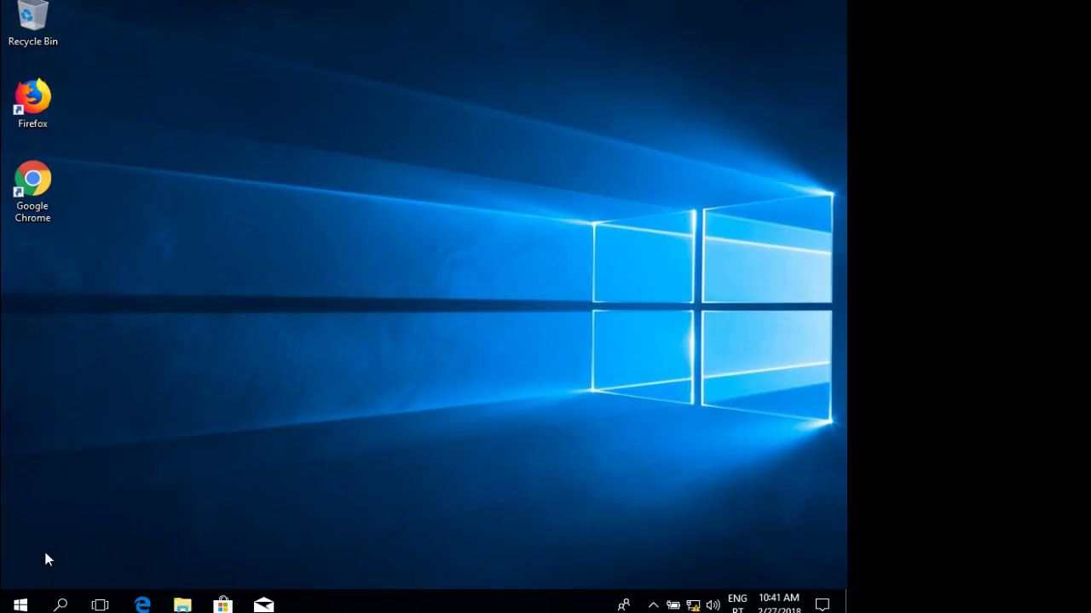
pyautogui.click(21, 605)
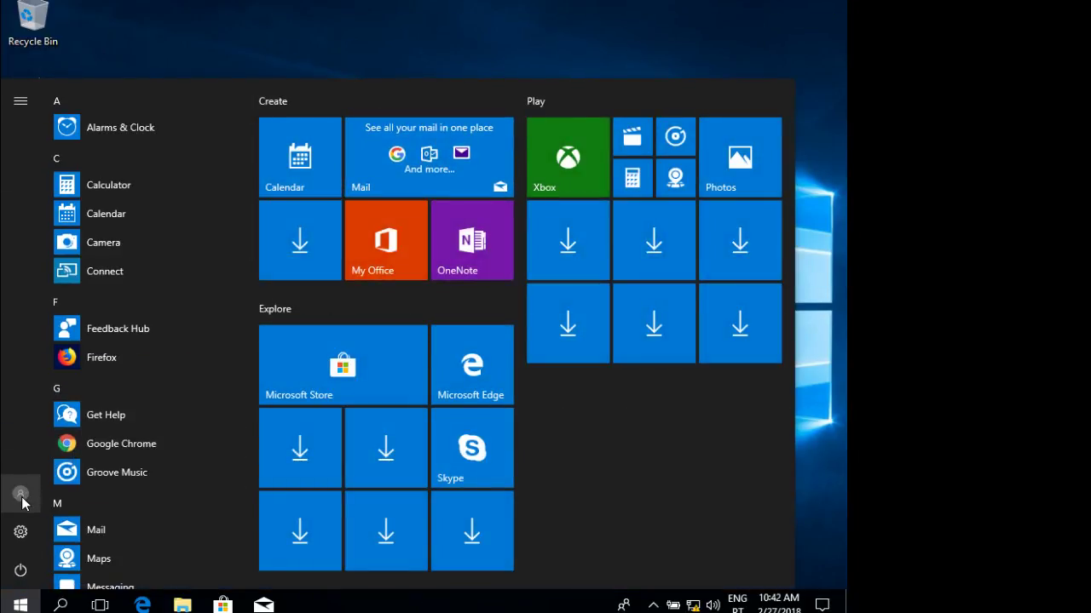
pyautogui.click(337, 40)
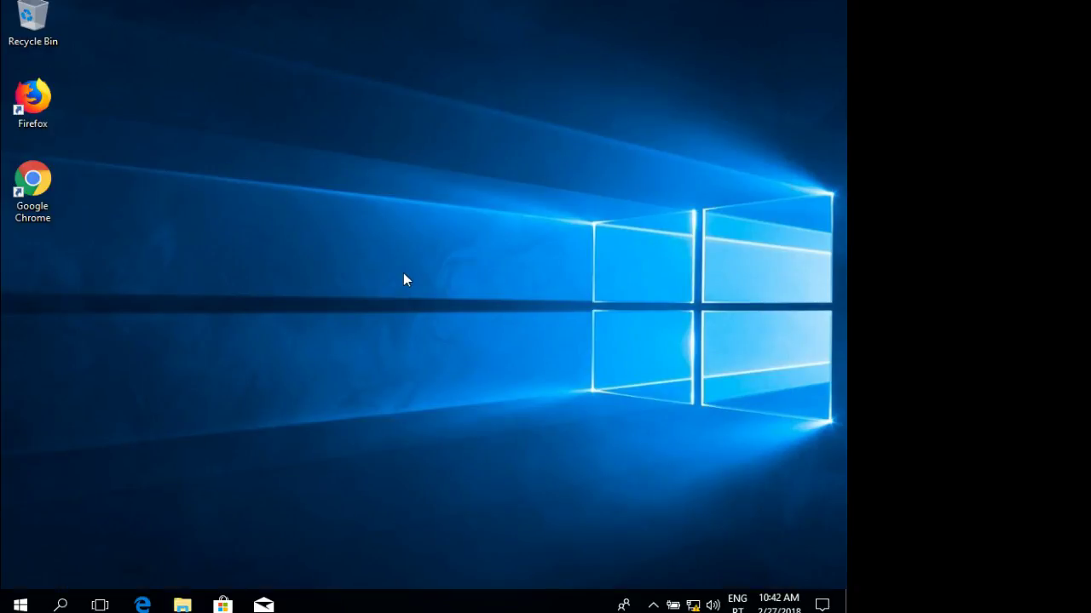